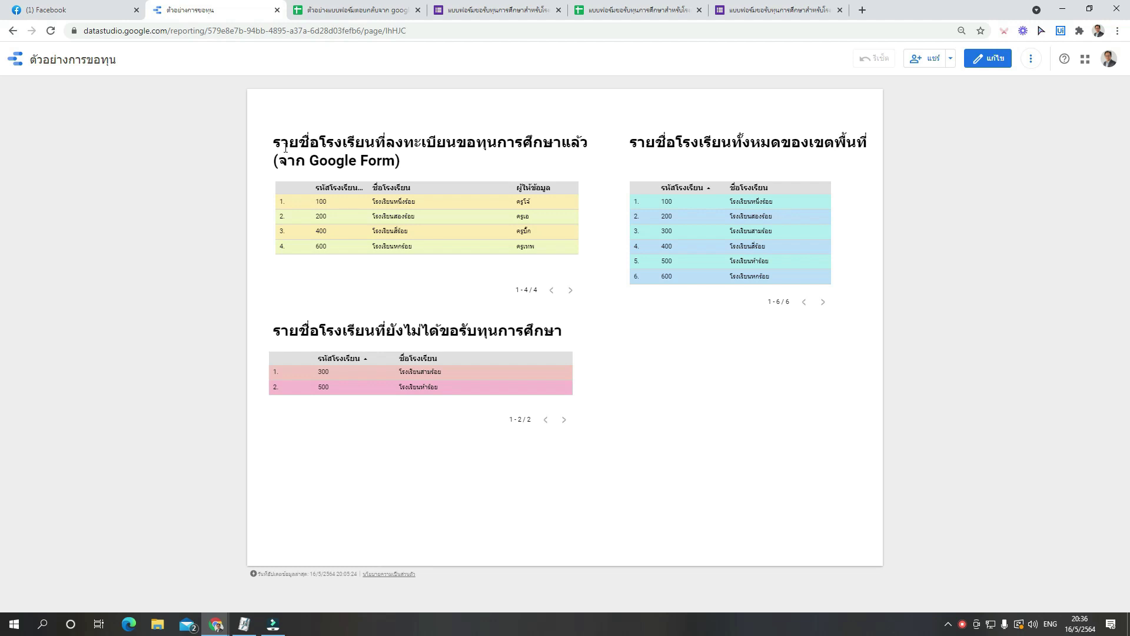
Review the registered-schools heading in the example report and the questions of the scholarship request form.
left_click_drag(281, 143, 583, 156)
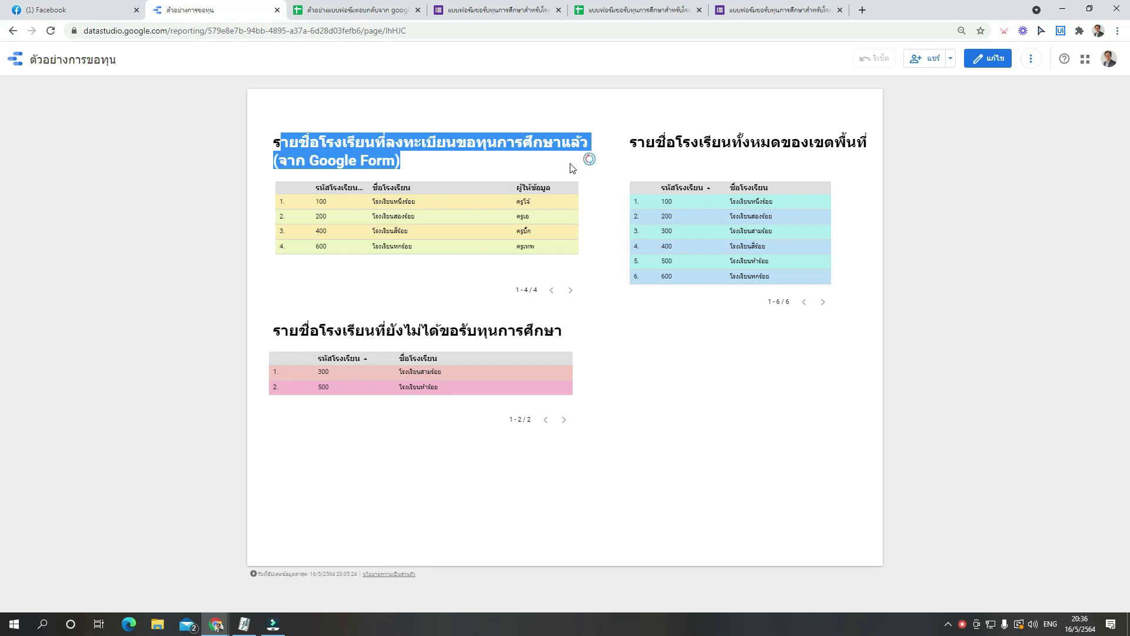
left_click(494, 172)
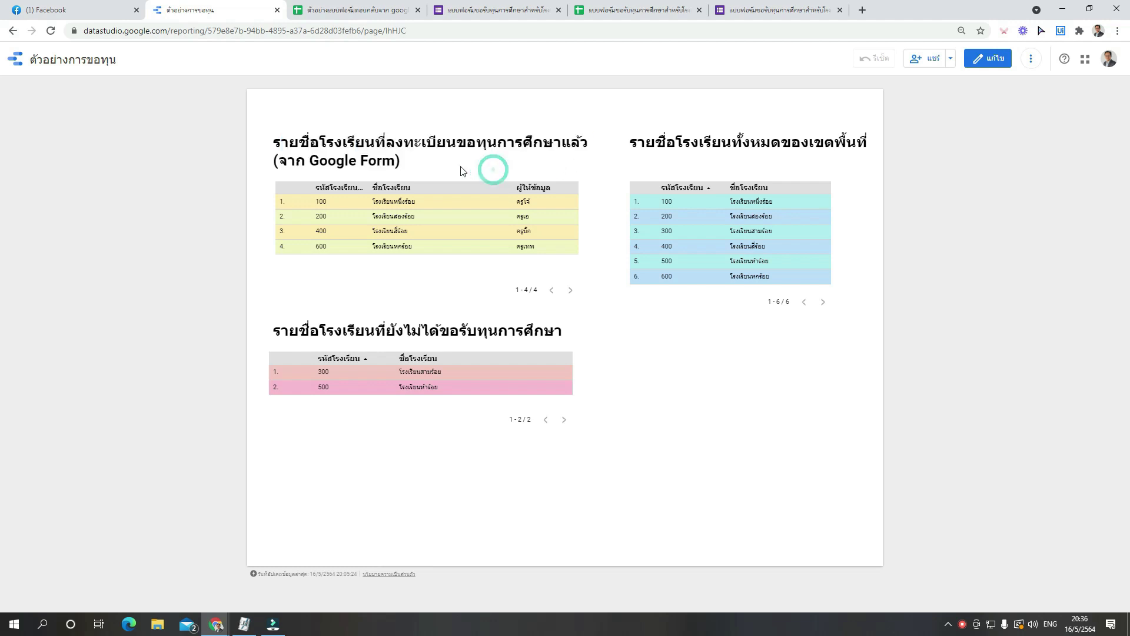
left_click(512, 11)
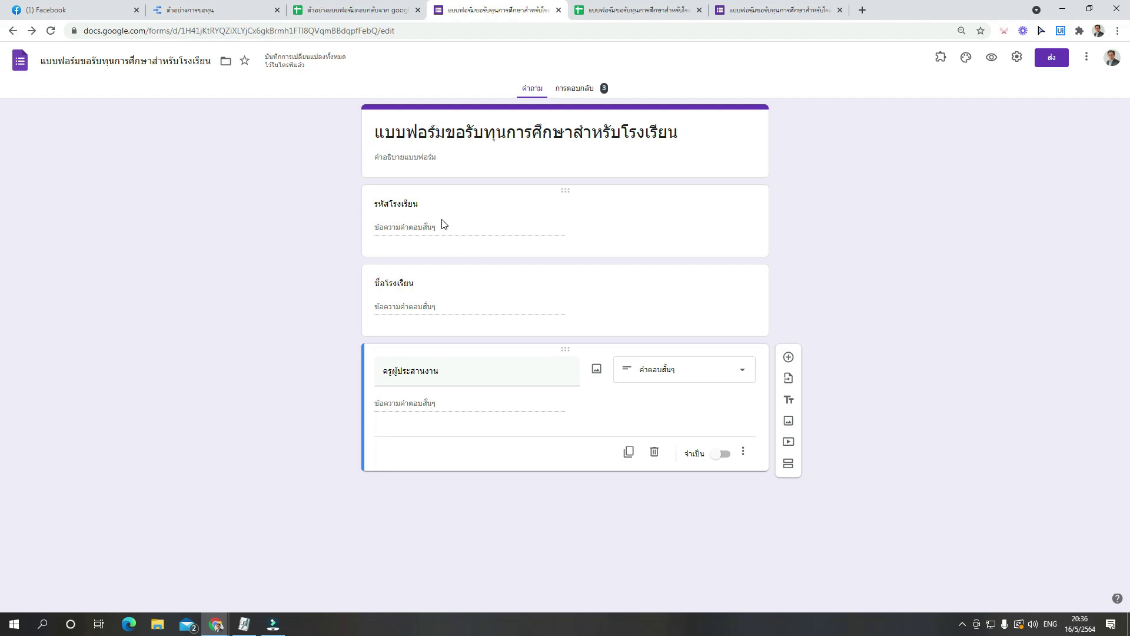
Submit a scholarship form response with school code 600, school name โรงเรียนหกร้อย and the coordinating teacher's name.
left_click(756, 13)
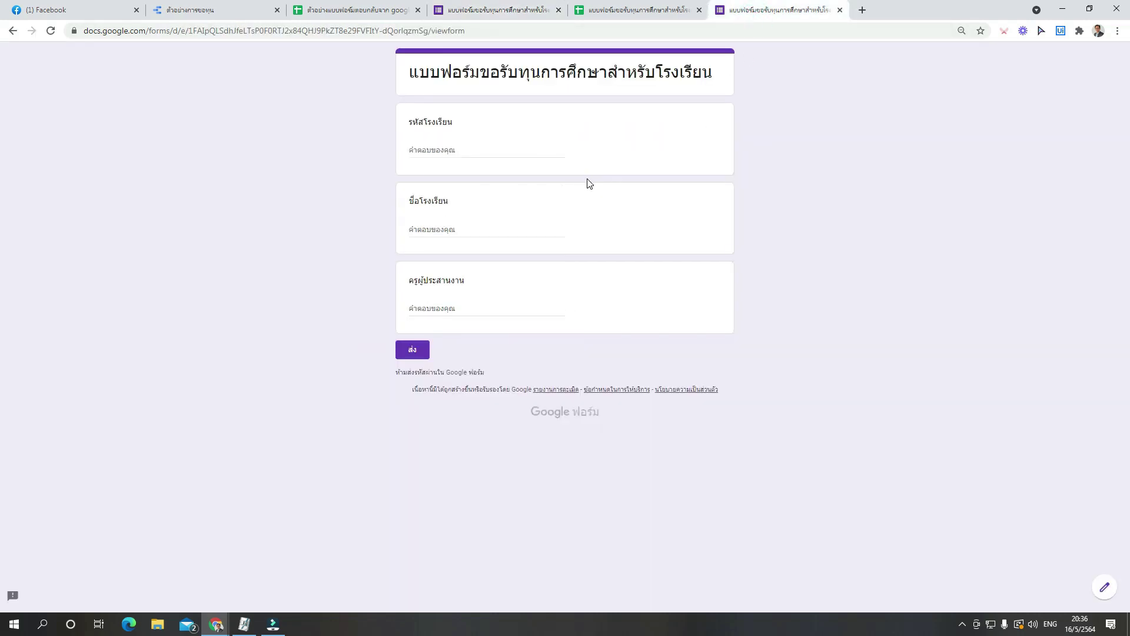
left_click(424, 151)
type("600")
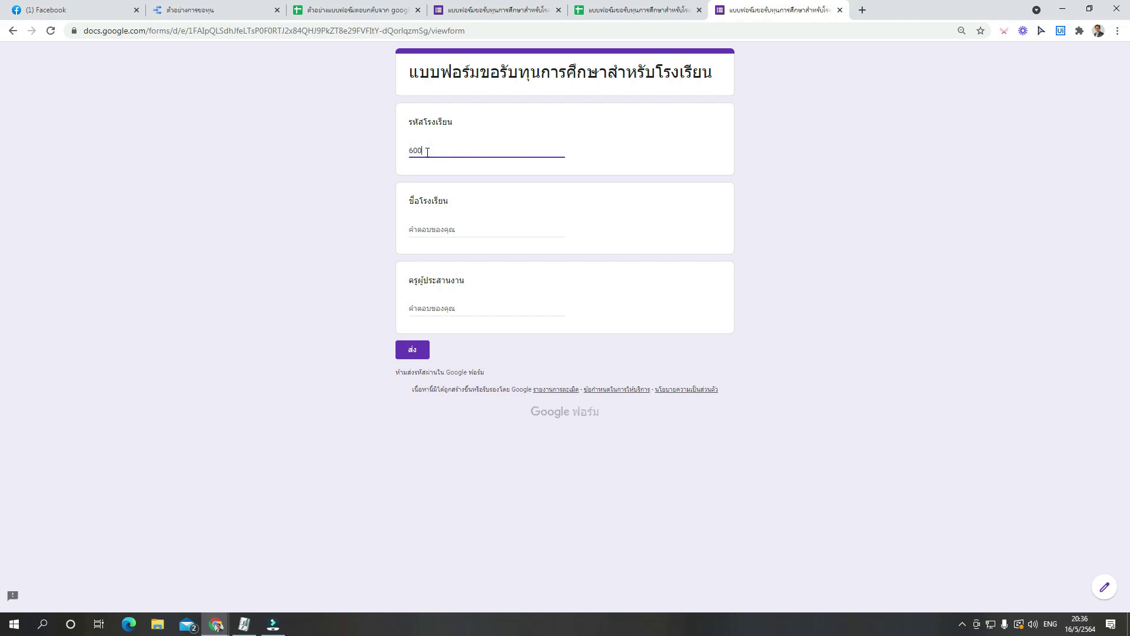
left_click(454, 230)
key("alt+shift")
type("โรงเ")
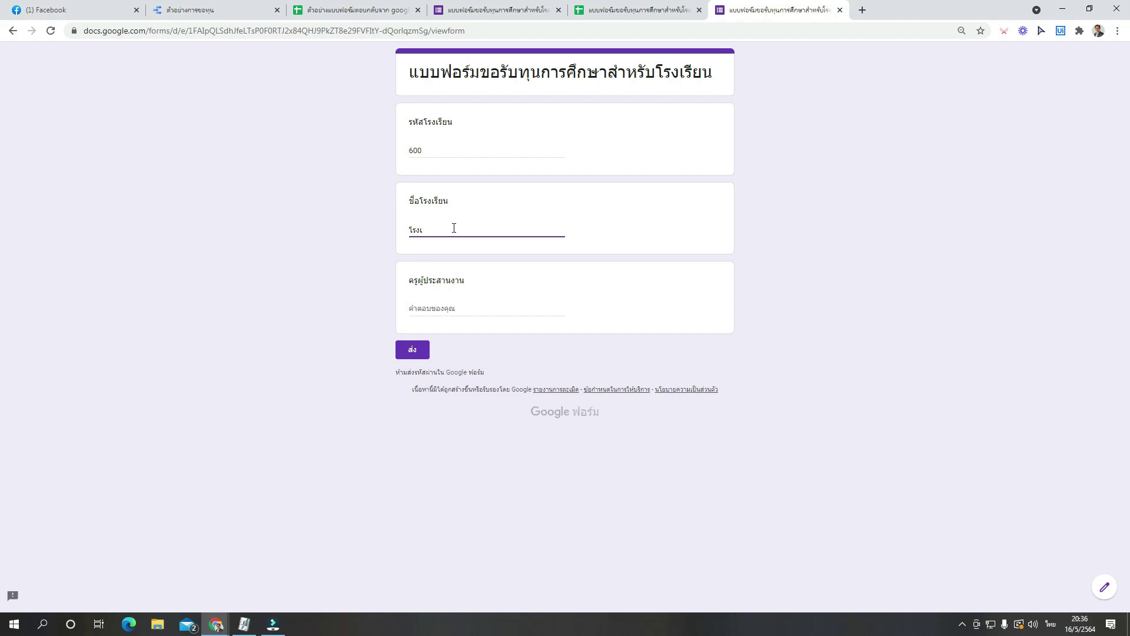
type("รียนหกฟร้อย")
left_click(438, 305)
type("ครูมงคล")
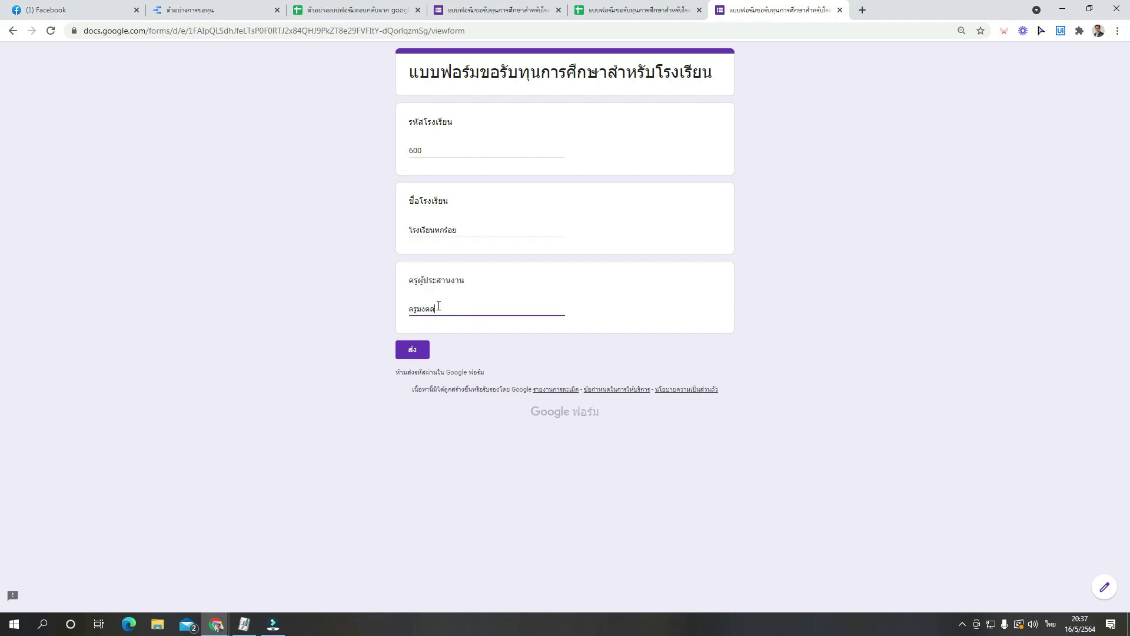
left_click(421, 355)
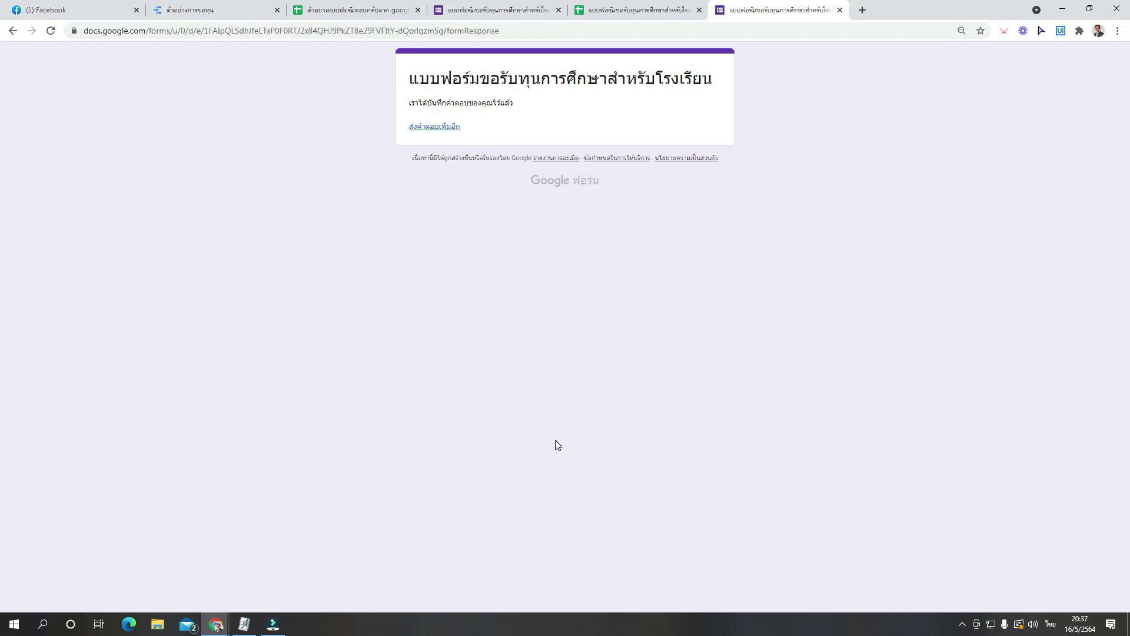
Check the submitted entry in the form's response spreadsheet and reload a blank form for another response.
left_click(617, 12)
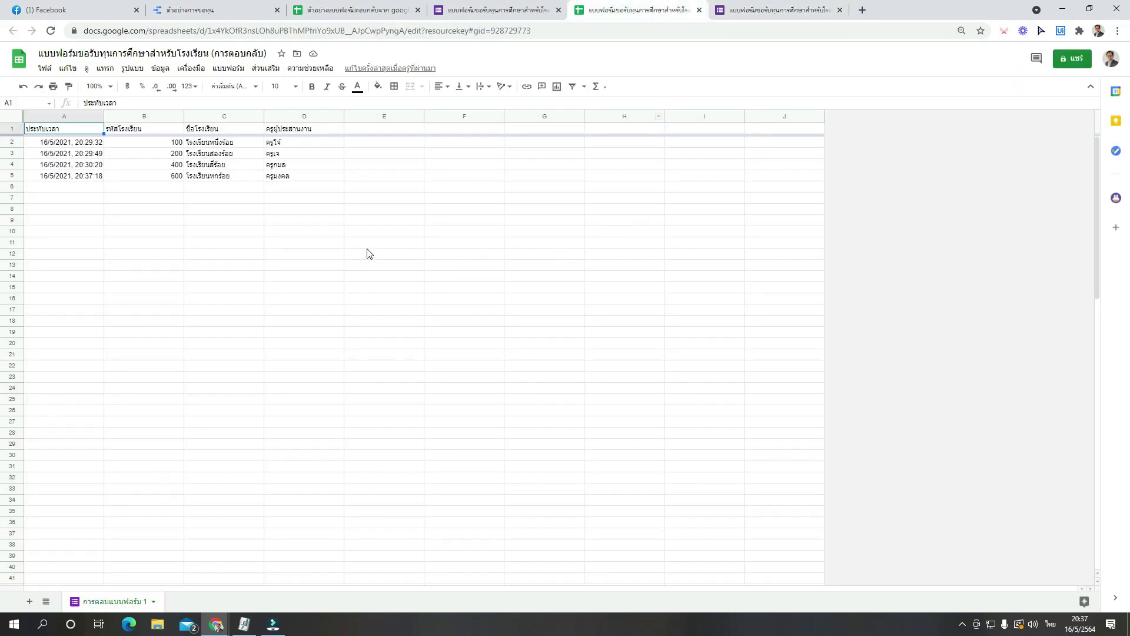
left_click(768, 16)
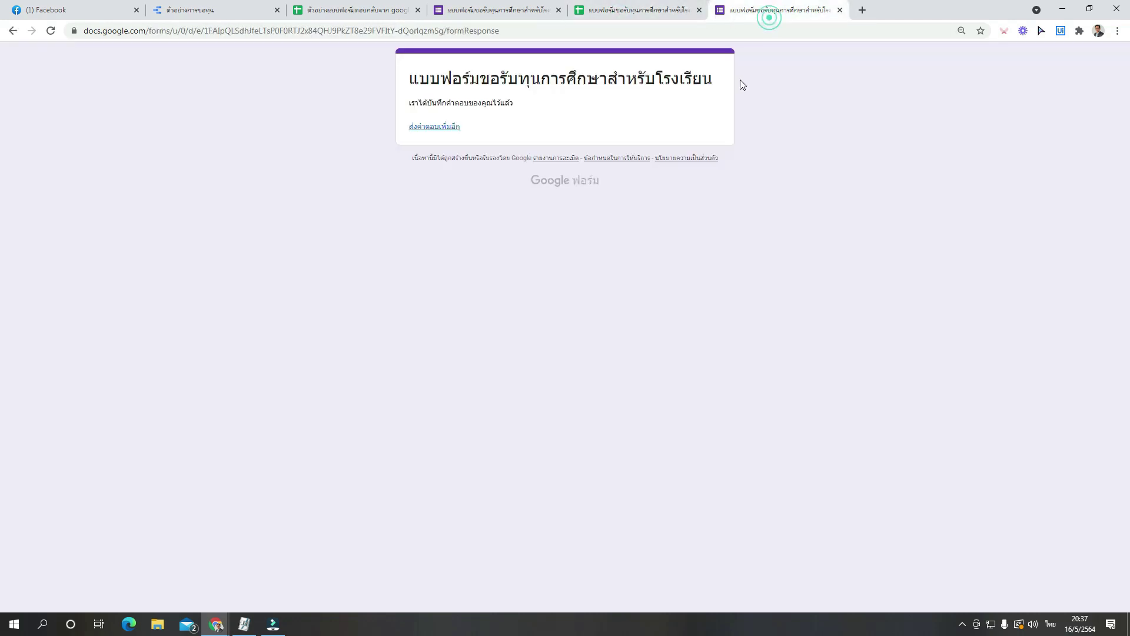
left_click(430, 127)
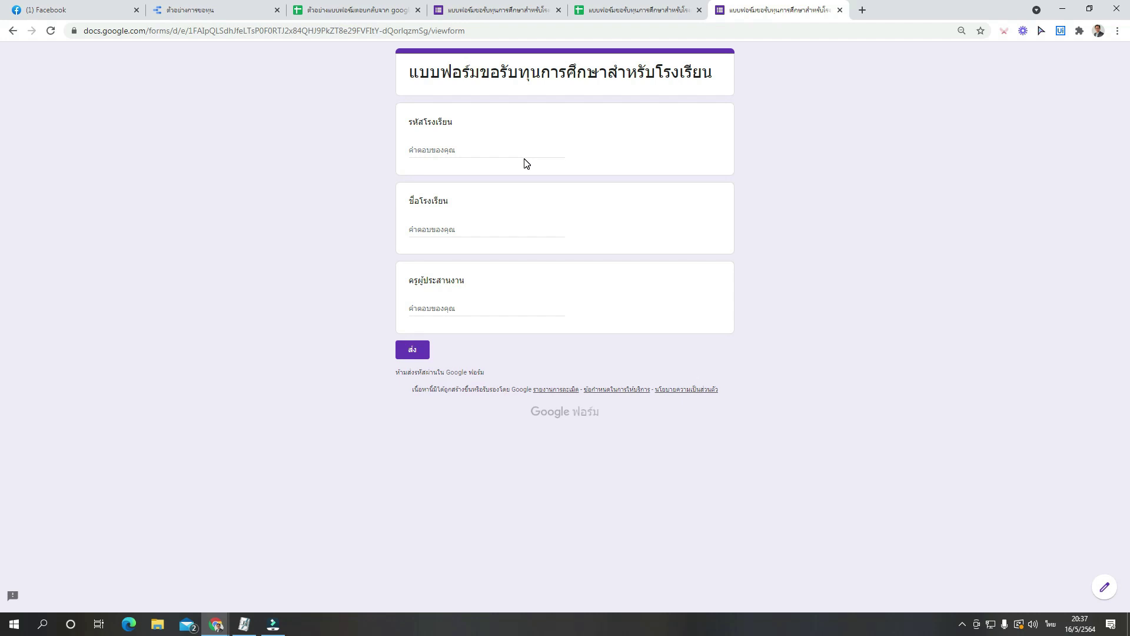
left_click(640, 17)
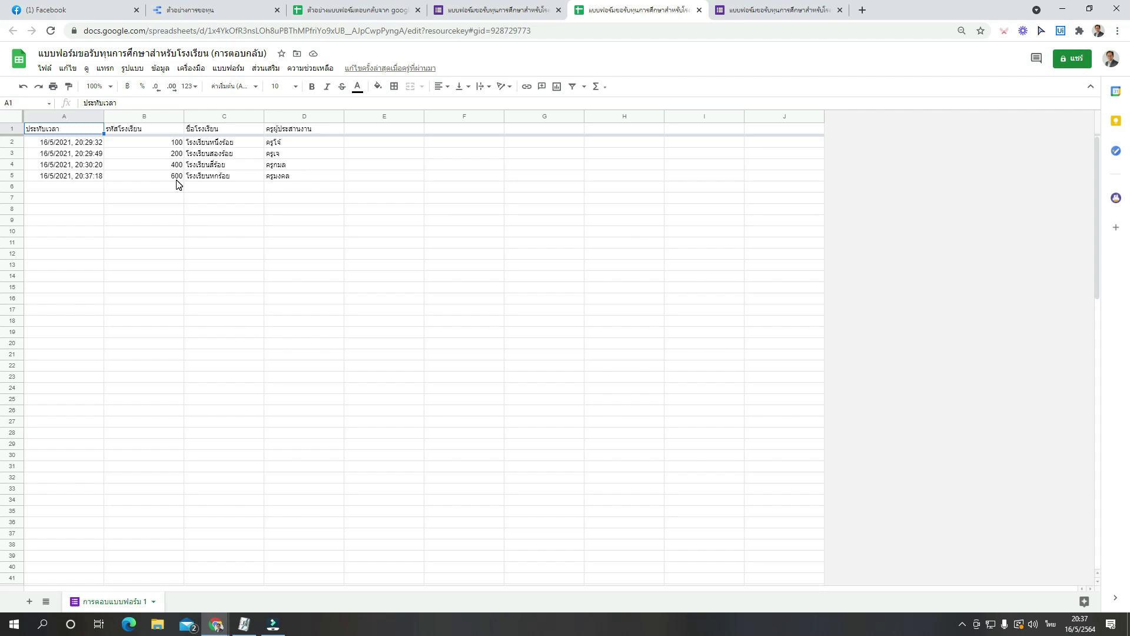
Examine the rows of the registered-schools table and the all-schools table in the example report.
left_click(217, 12)
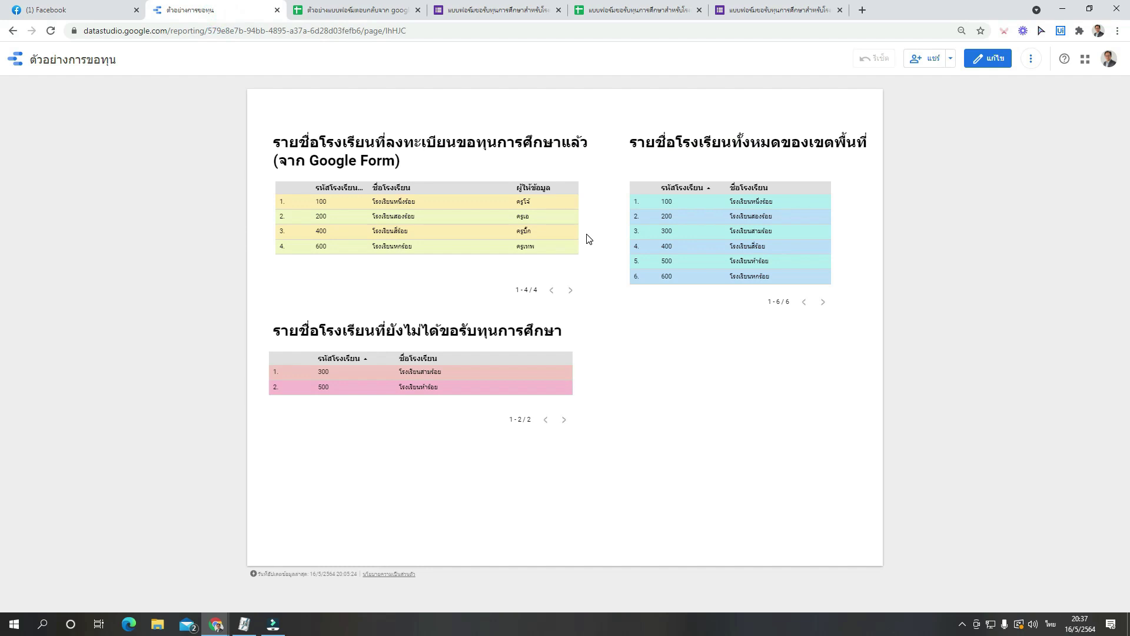
left_click_drag(291, 199, 542, 250)
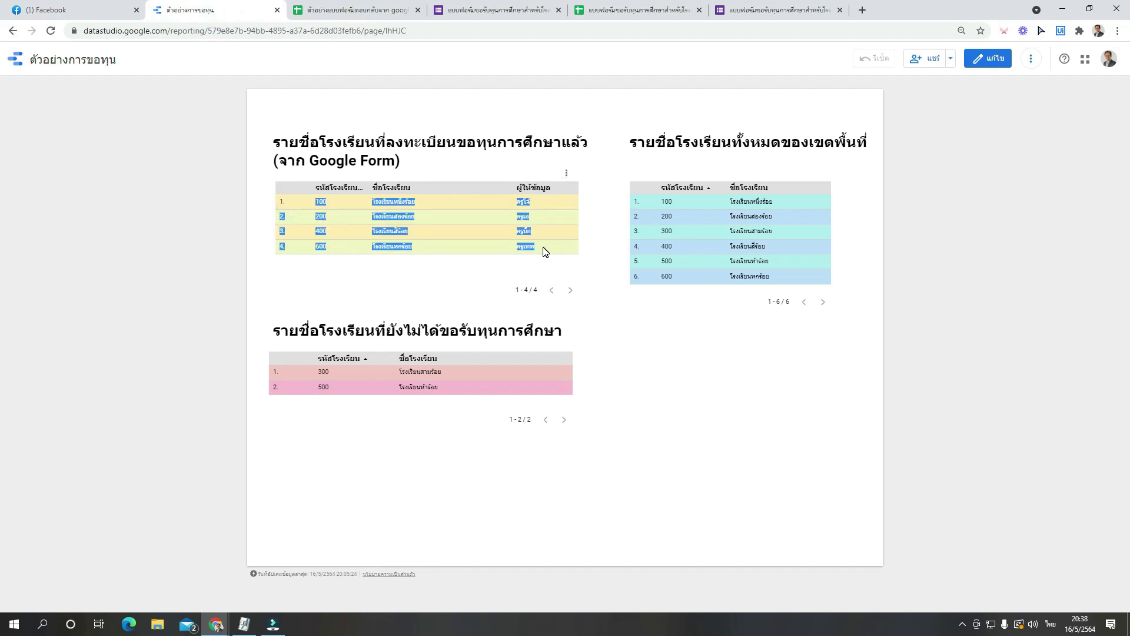
left_click(542, 251)
left_click_drag(664, 201, 776, 278)
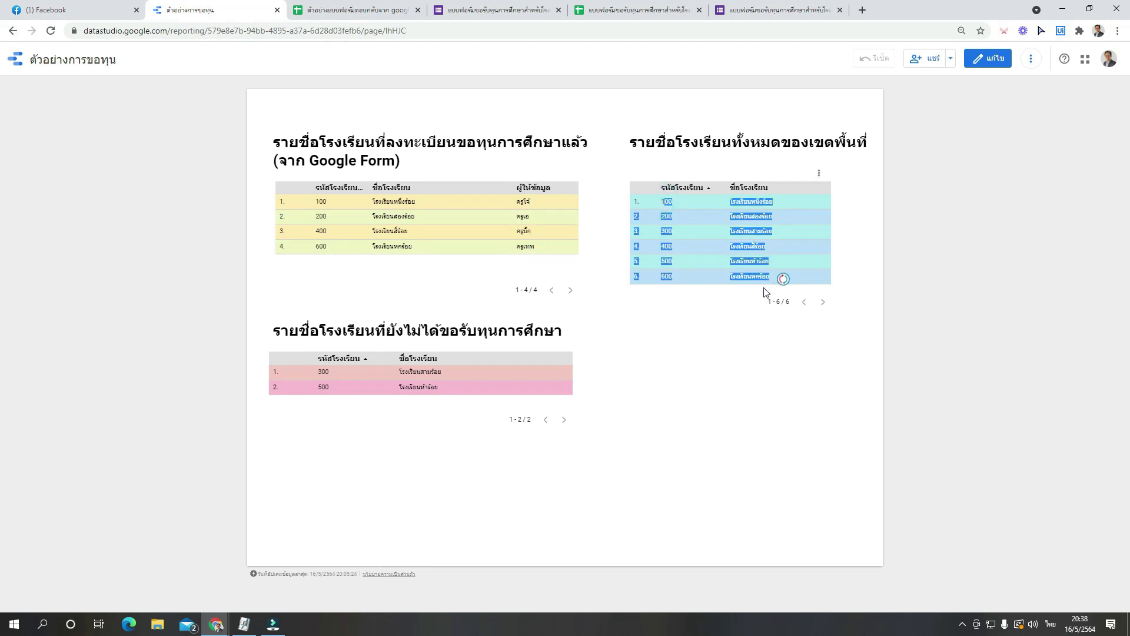
left_click(748, 281)
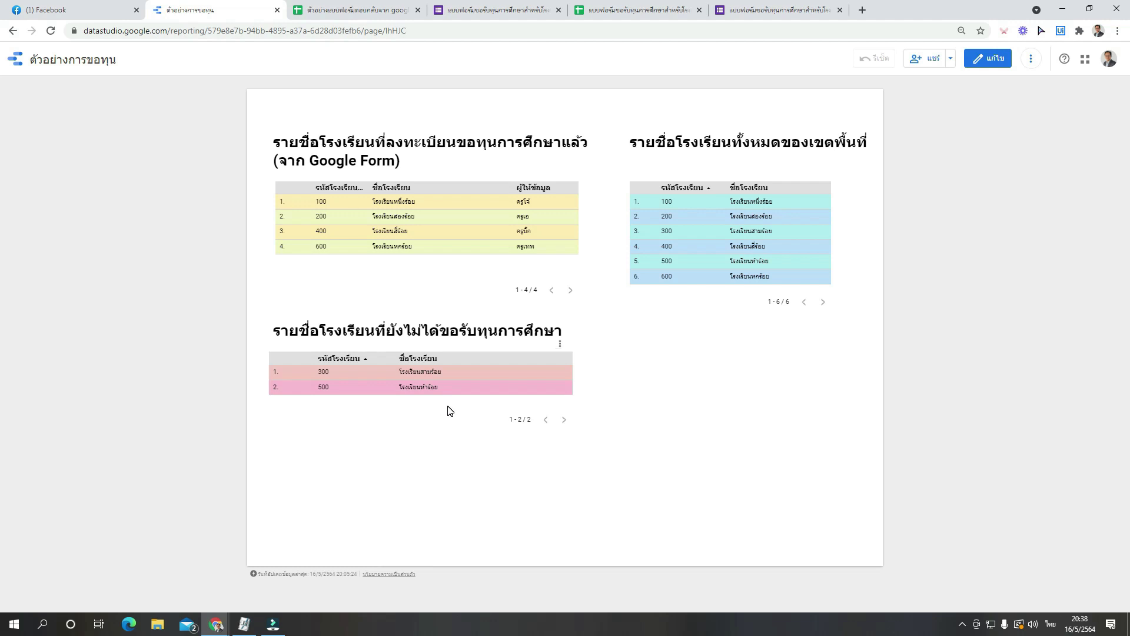
Review the form's three answer fields and the matching recorded responses in B2:D5 of the response spreadsheet.
left_click(514, 20)
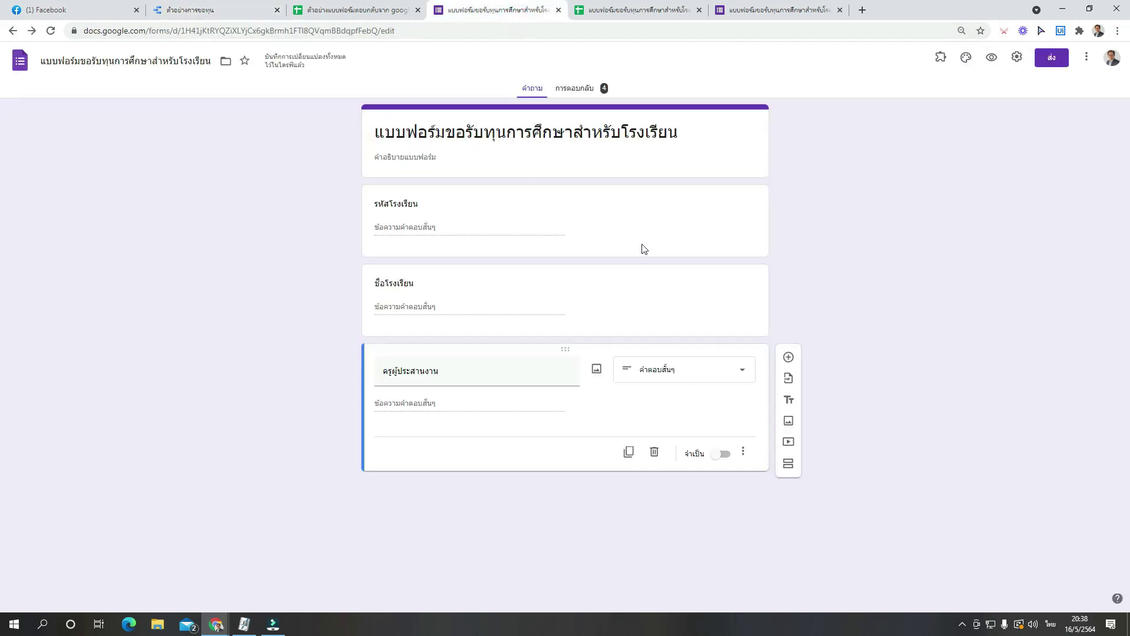
left_click(750, 16)
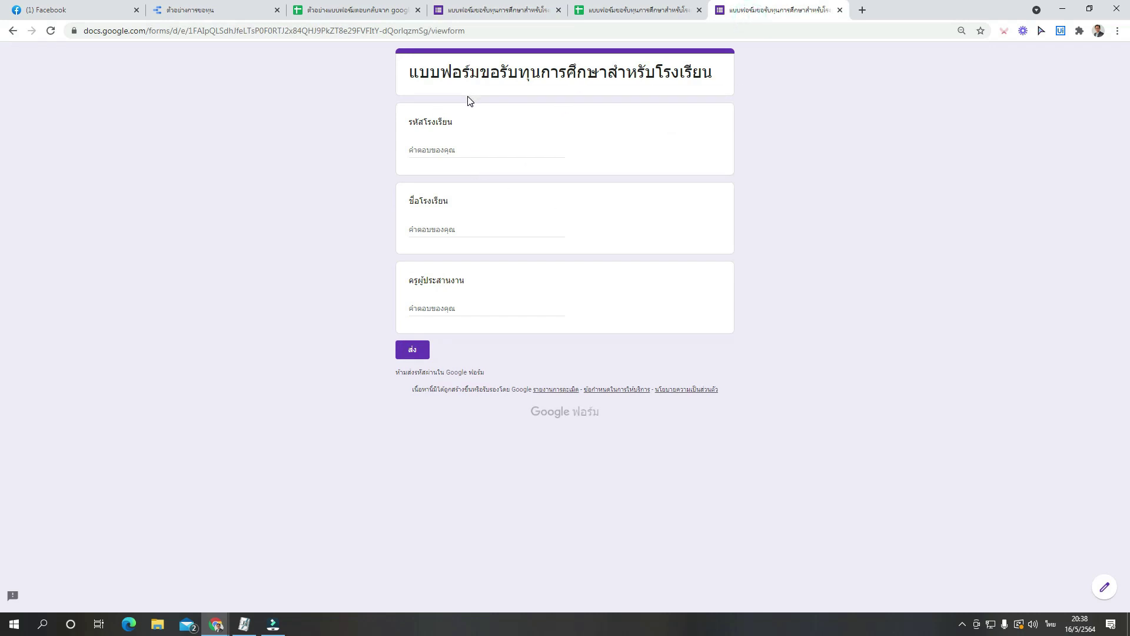
left_click(455, 154)
left_click(453, 227)
left_click(456, 308)
left_click(647, 10)
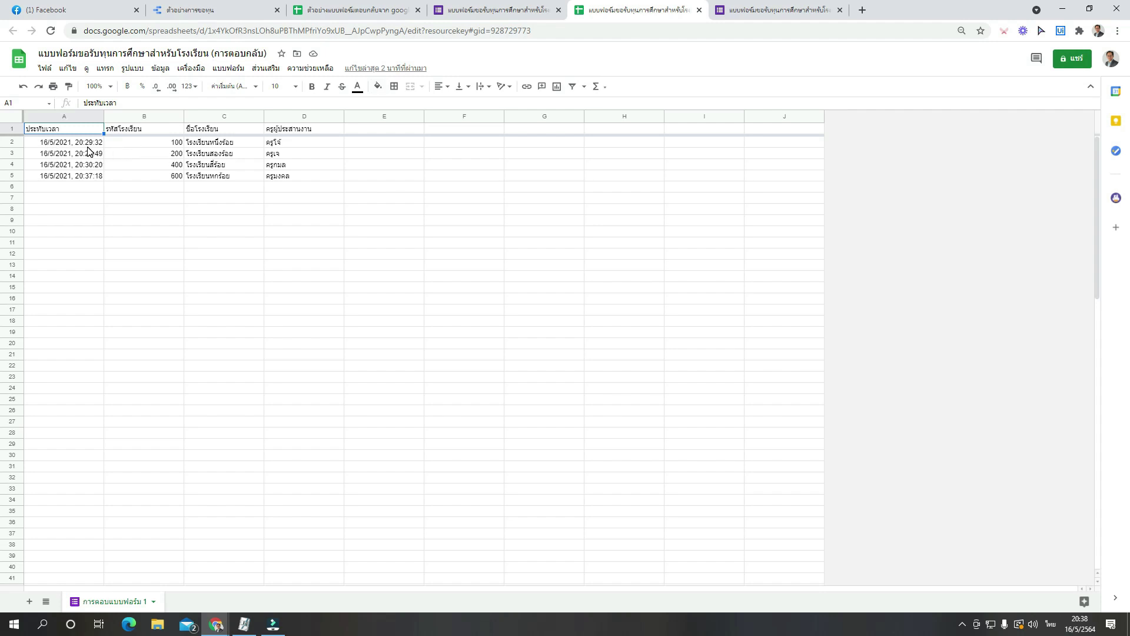
left_click_drag(147, 145, 313, 179)
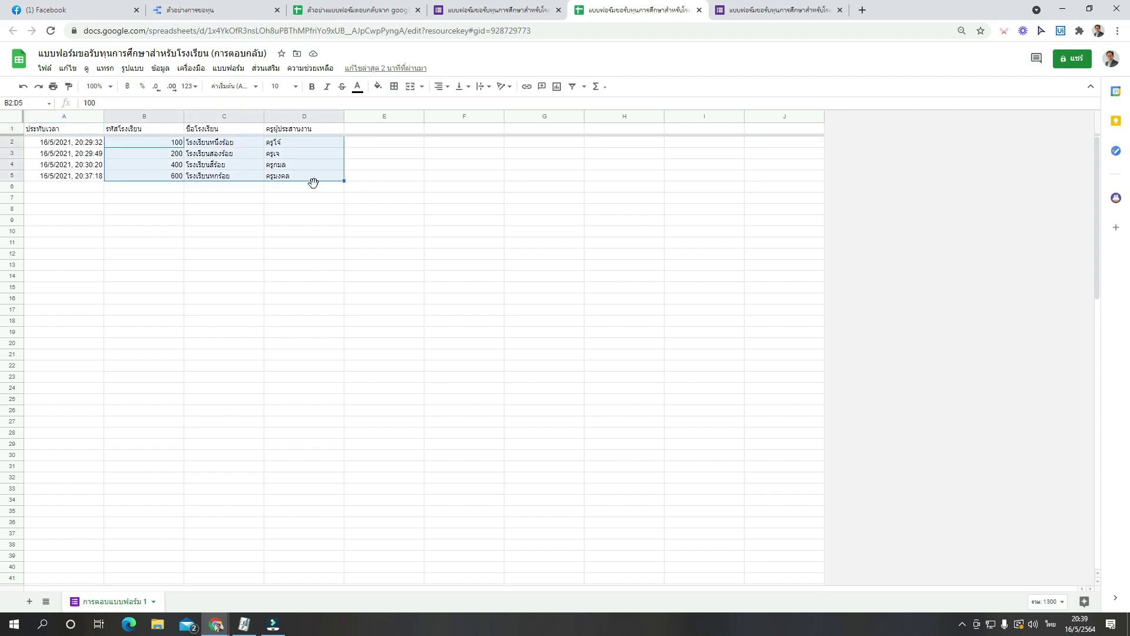
left_click(377, 187)
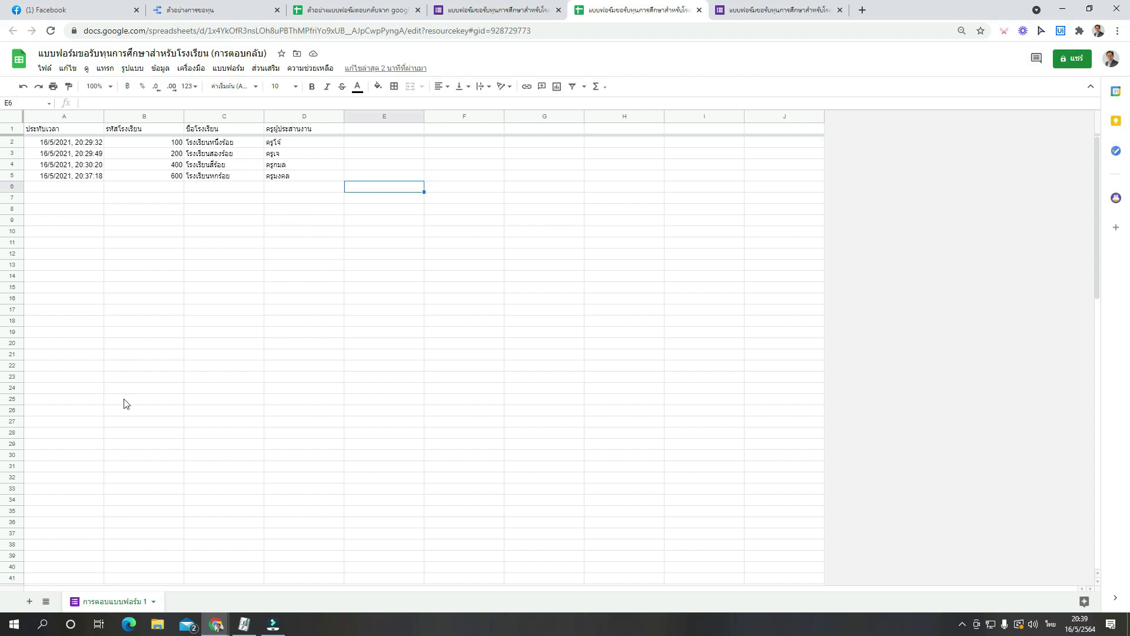
Add a blank sheet to the response spreadsheet and copy the school list A1:B7 from the sample spreadsheet's โรงเรียนทั้งหมด sheet.
left_click(29, 602)
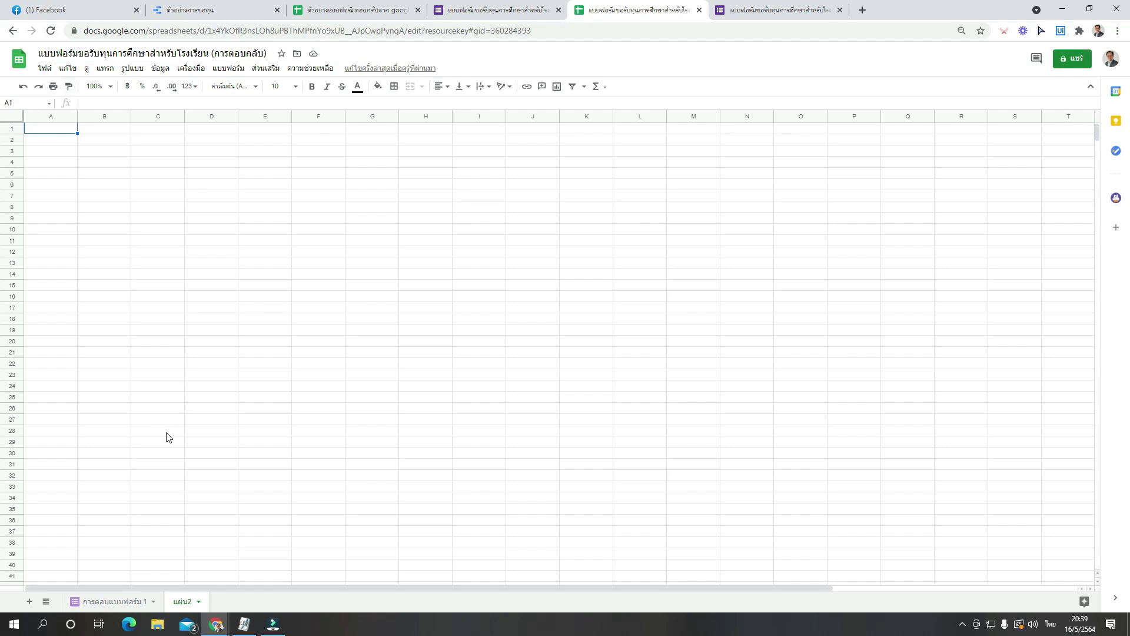
left_click(146, 341)
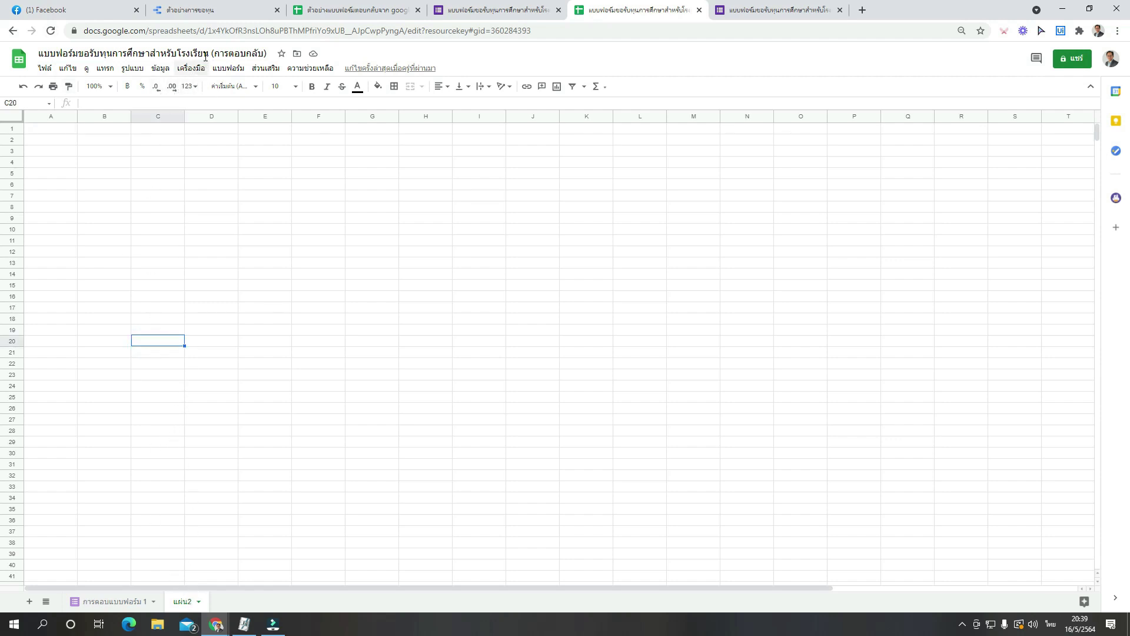
left_click(378, 12)
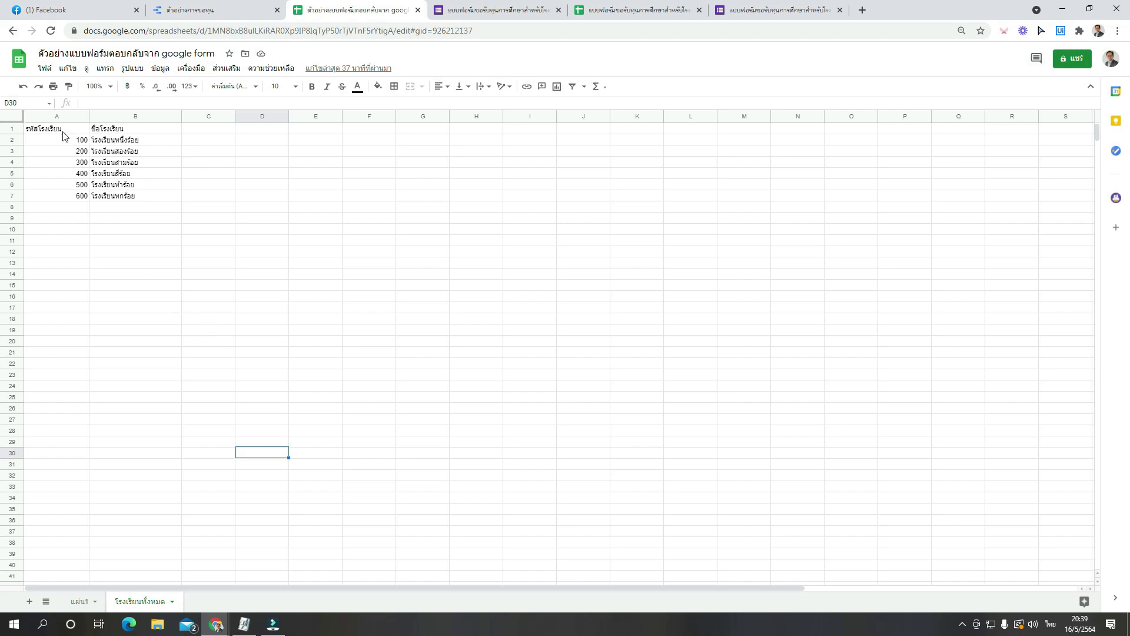
left_click_drag(61, 132, 112, 200)
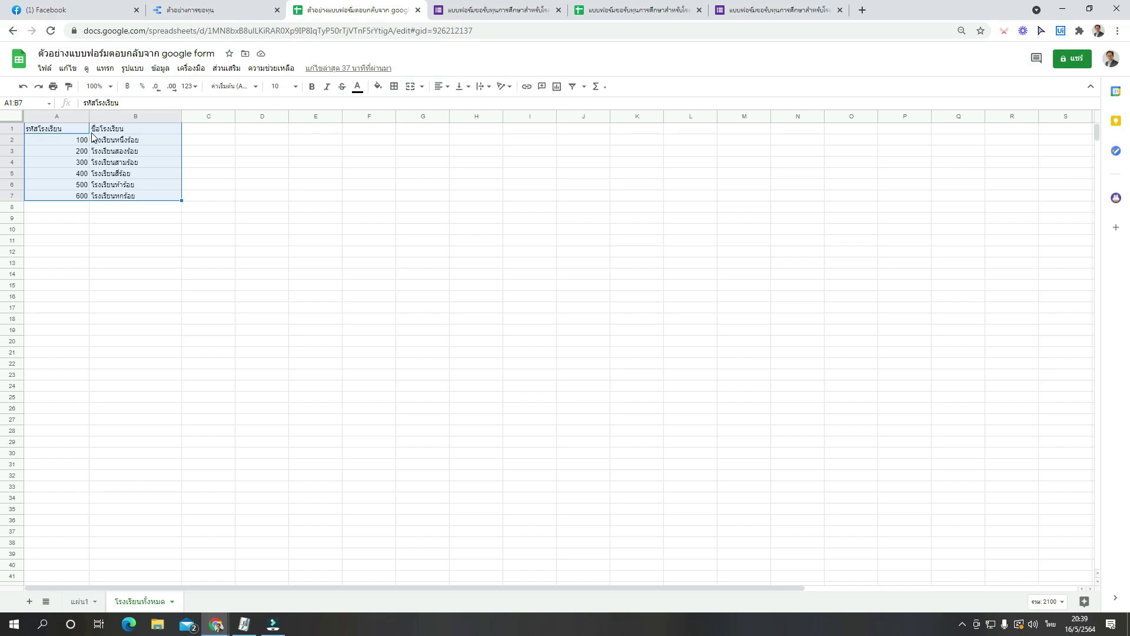
left_click(219, 173)
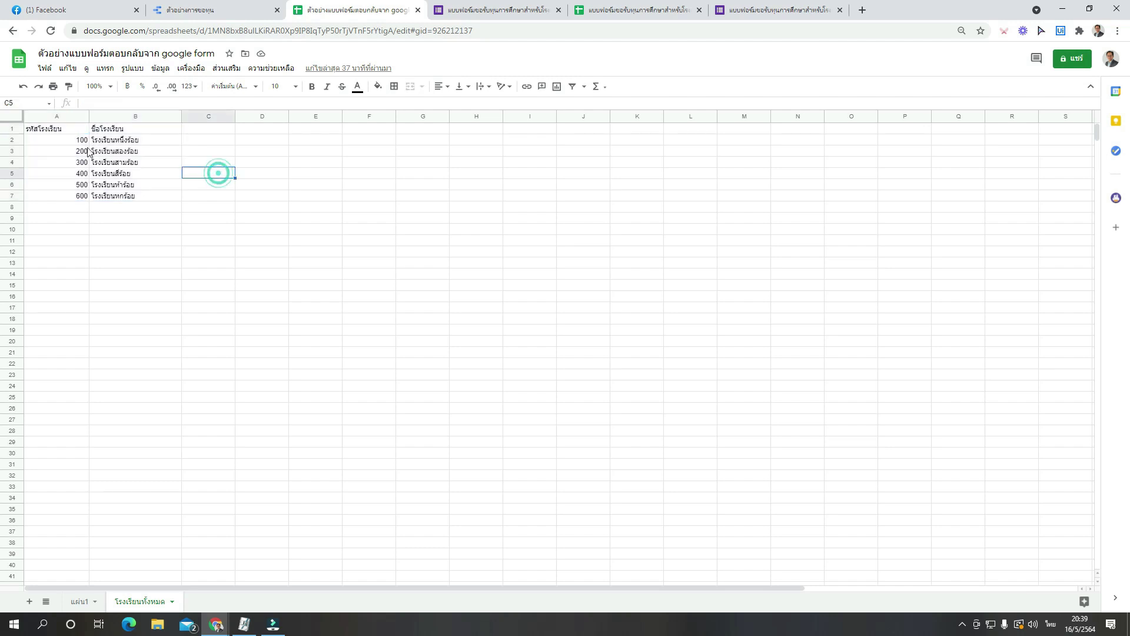
left_click_drag(71, 130, 151, 199)
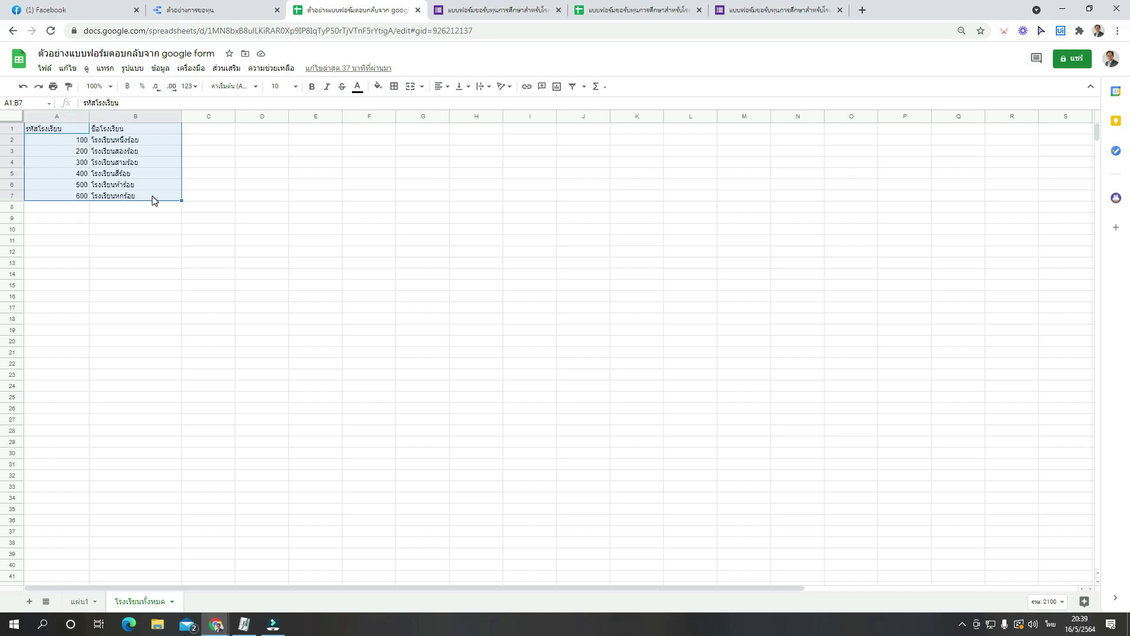
right_click(153, 200)
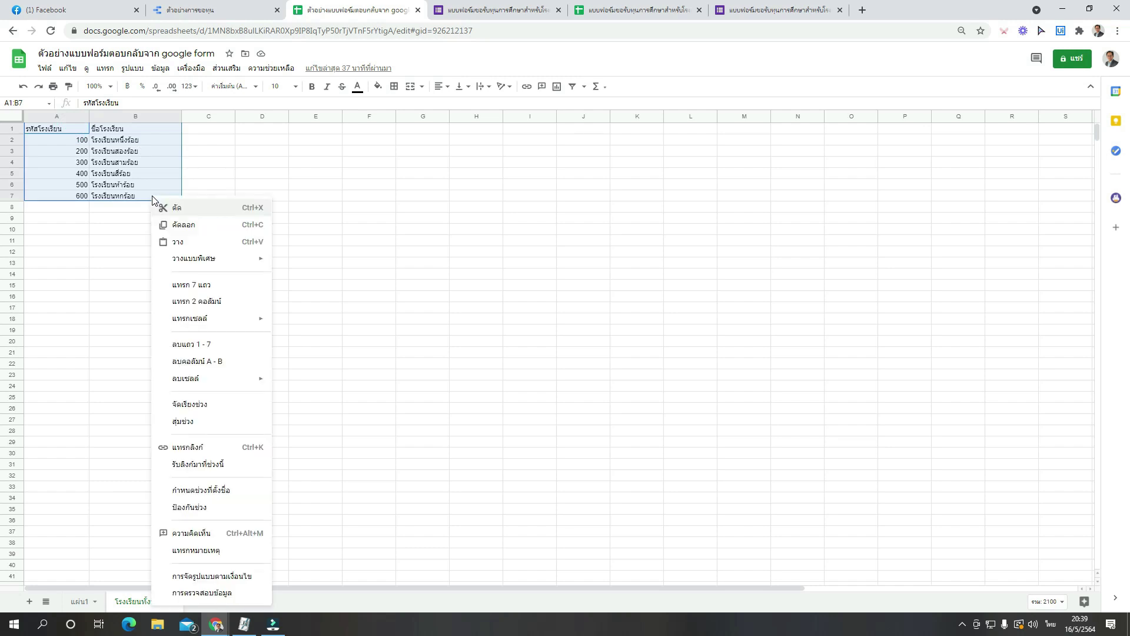
left_click(180, 227)
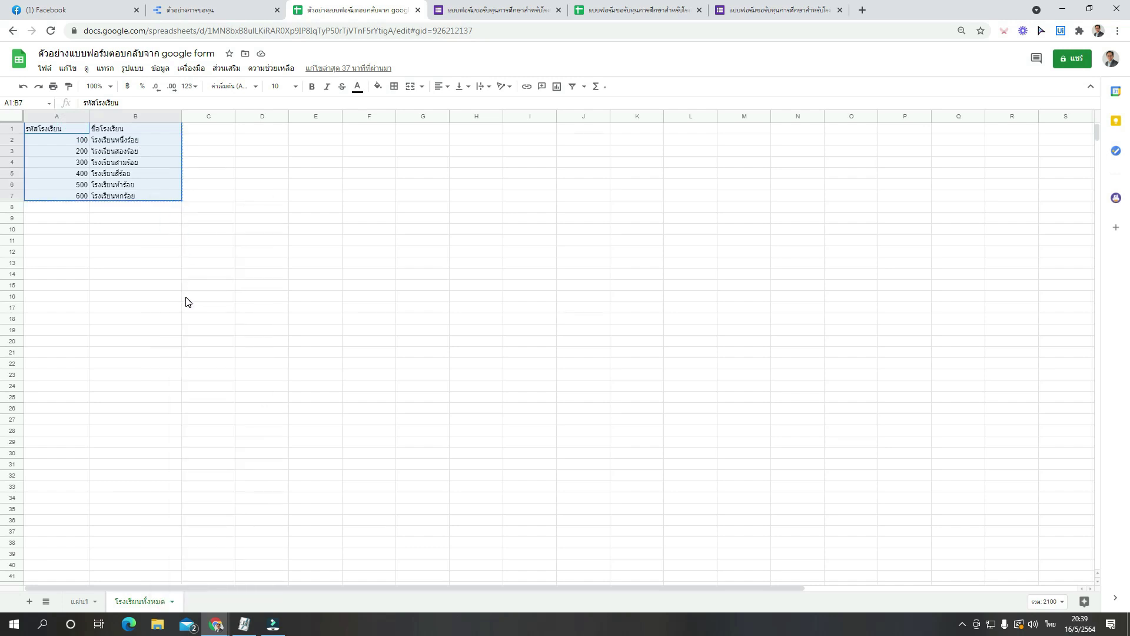
Paste the copied school codes and names into the new sheet of the response spreadsheet, starting at cell A1.
left_click(660, 13)
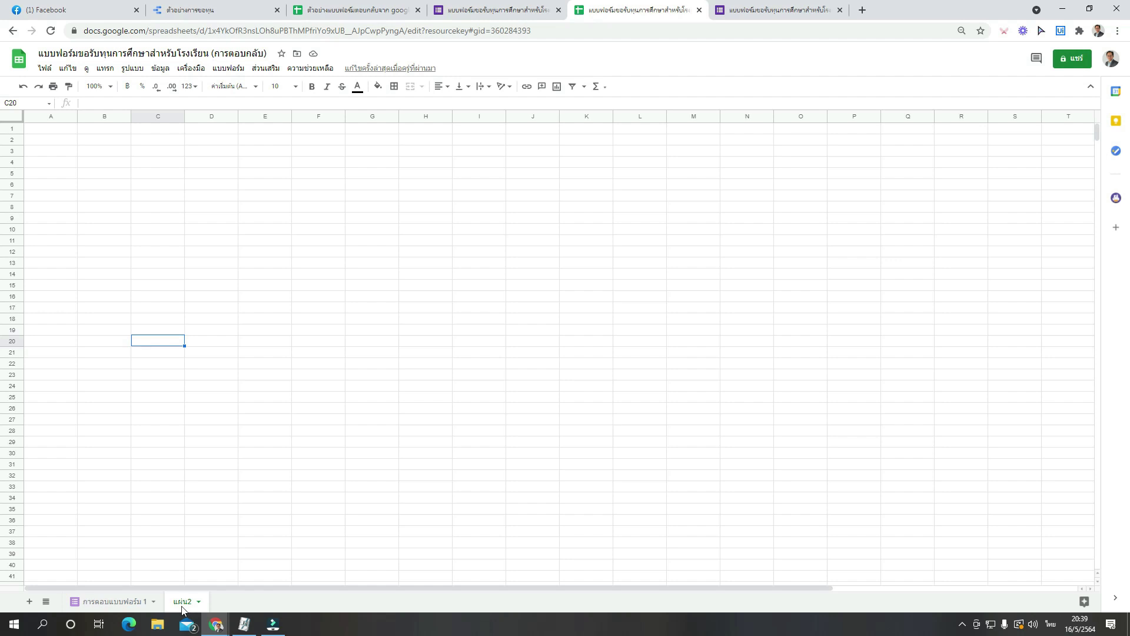
left_click(51, 131)
right_click(51, 131)
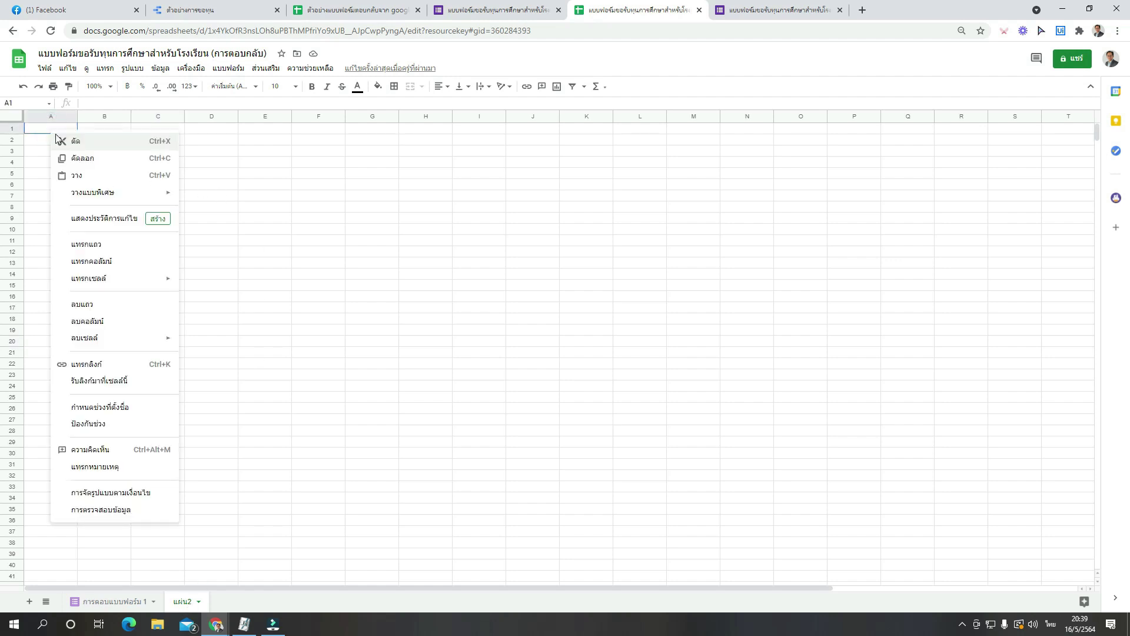
left_click(83, 175)
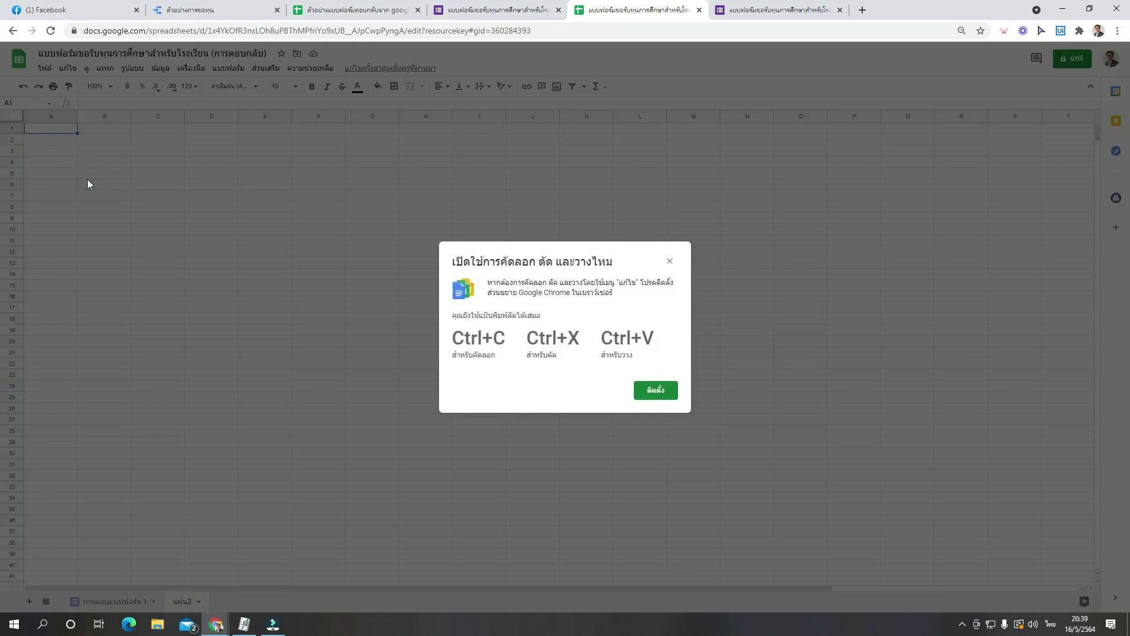
left_click(670, 261)
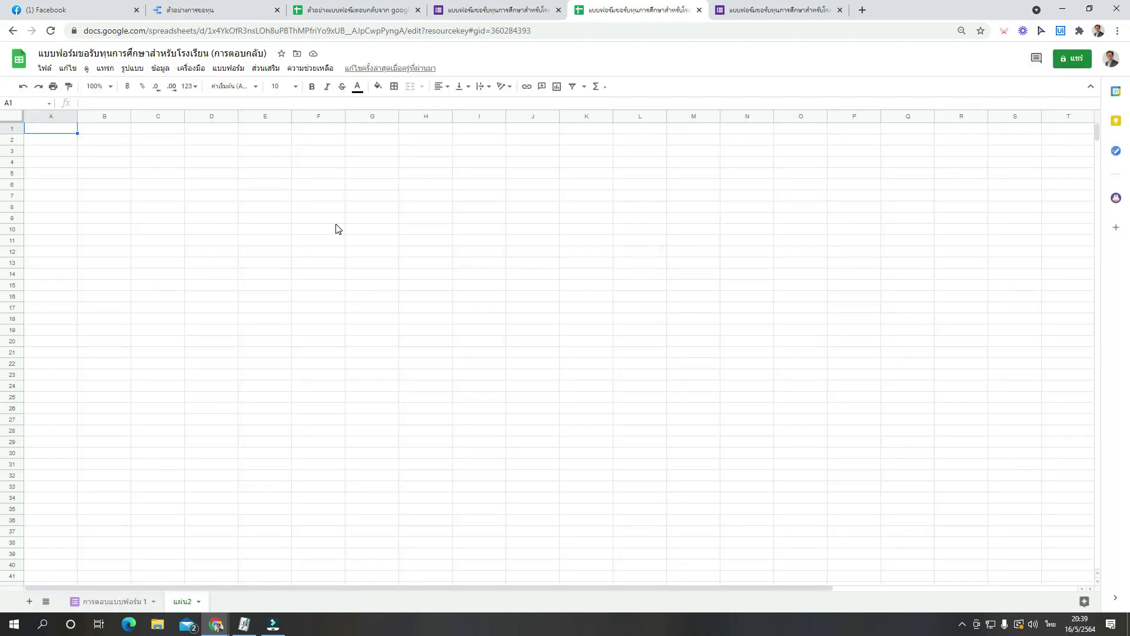
key("ctrl+v")
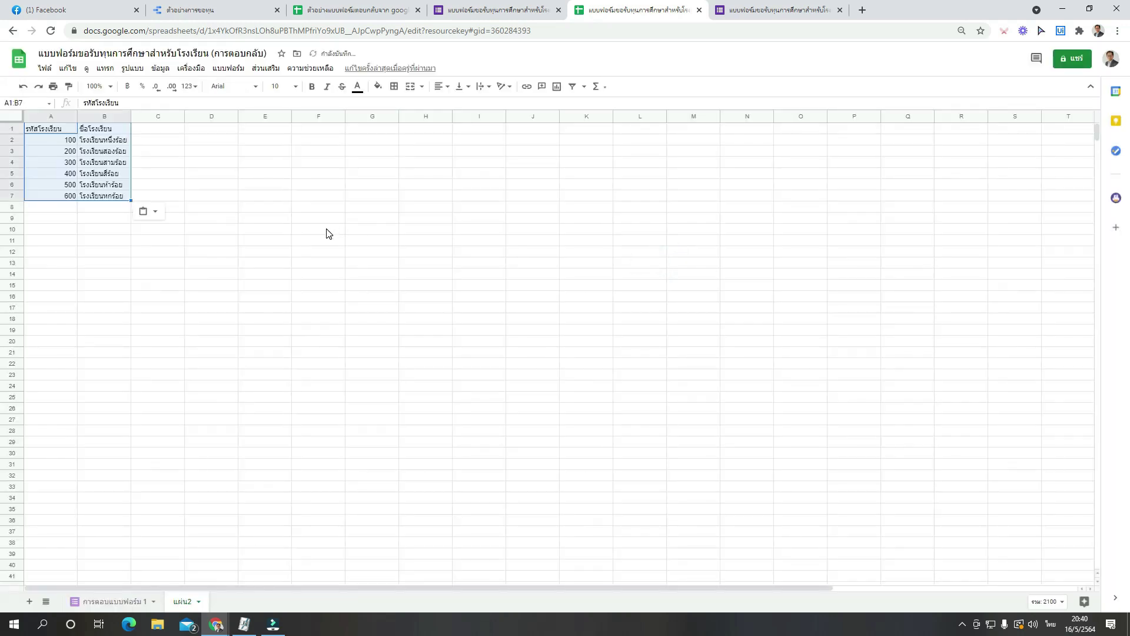
left_click(212, 220)
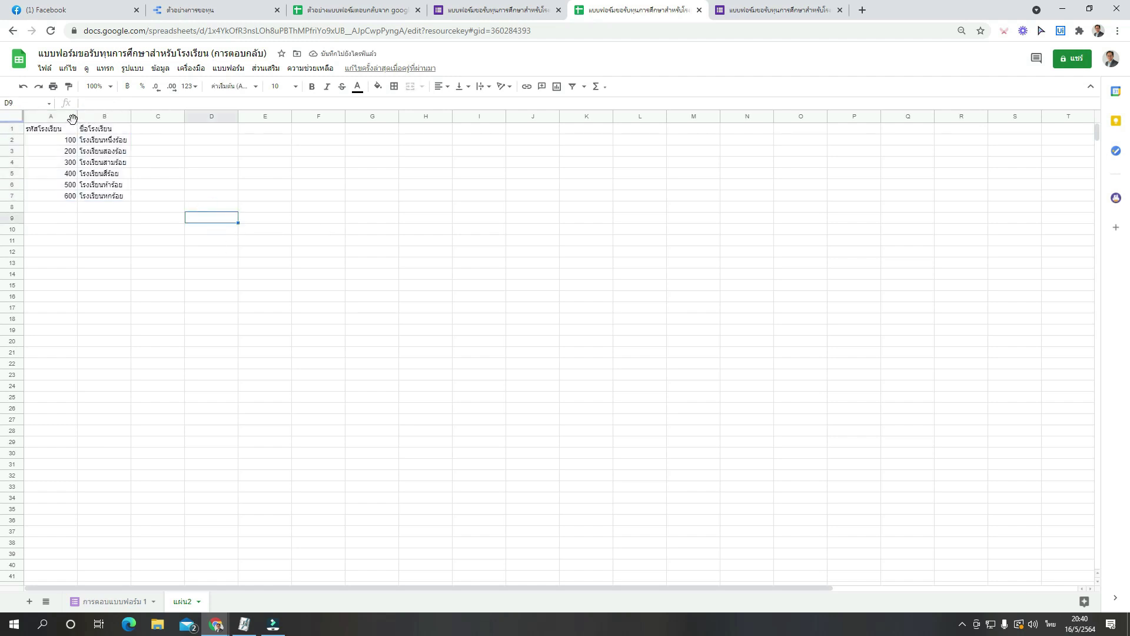
Widen the school code and name columns and rename the new sheet as รายชื่อโรงเรียนทั้งหมด.
left_click_drag(77, 121, 174, 122)
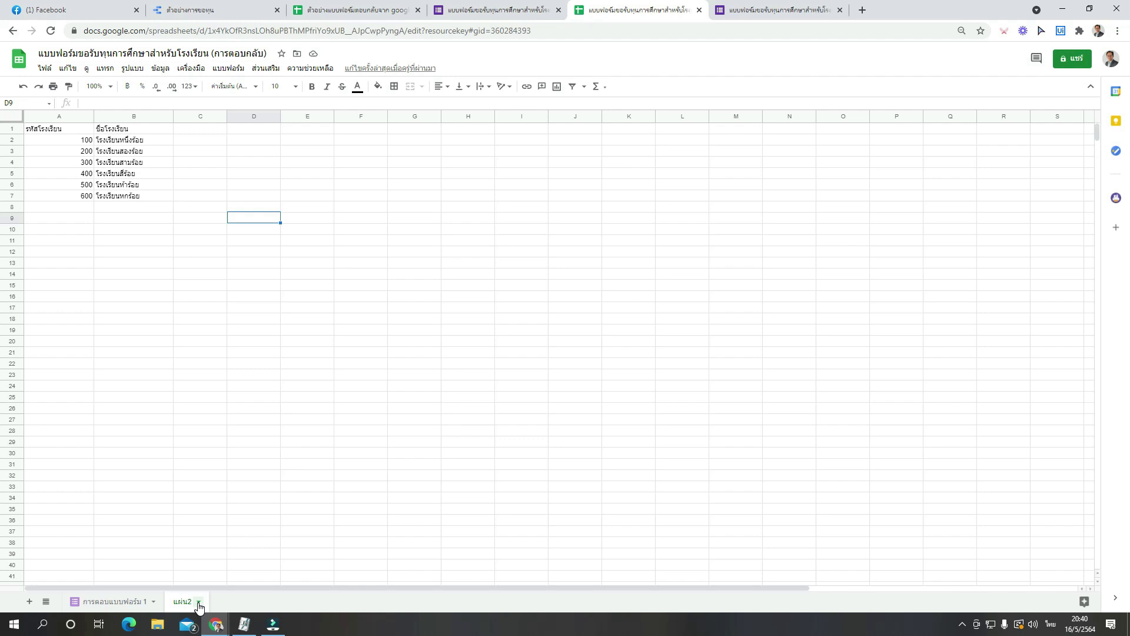
left_click(199, 601)
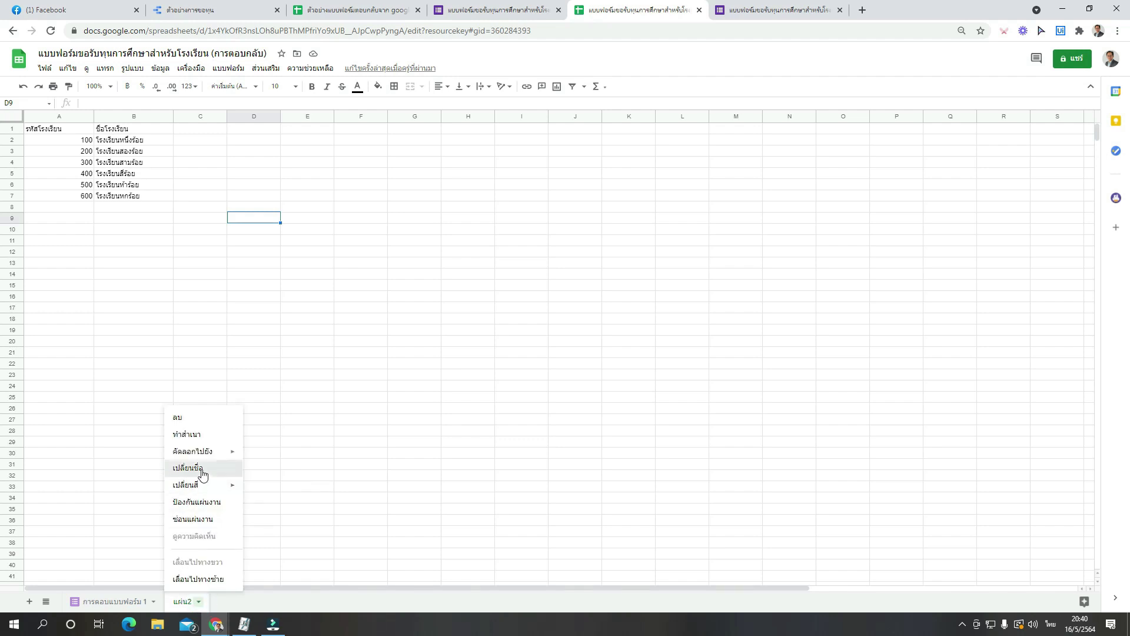
left_click(202, 474)
type("ik")
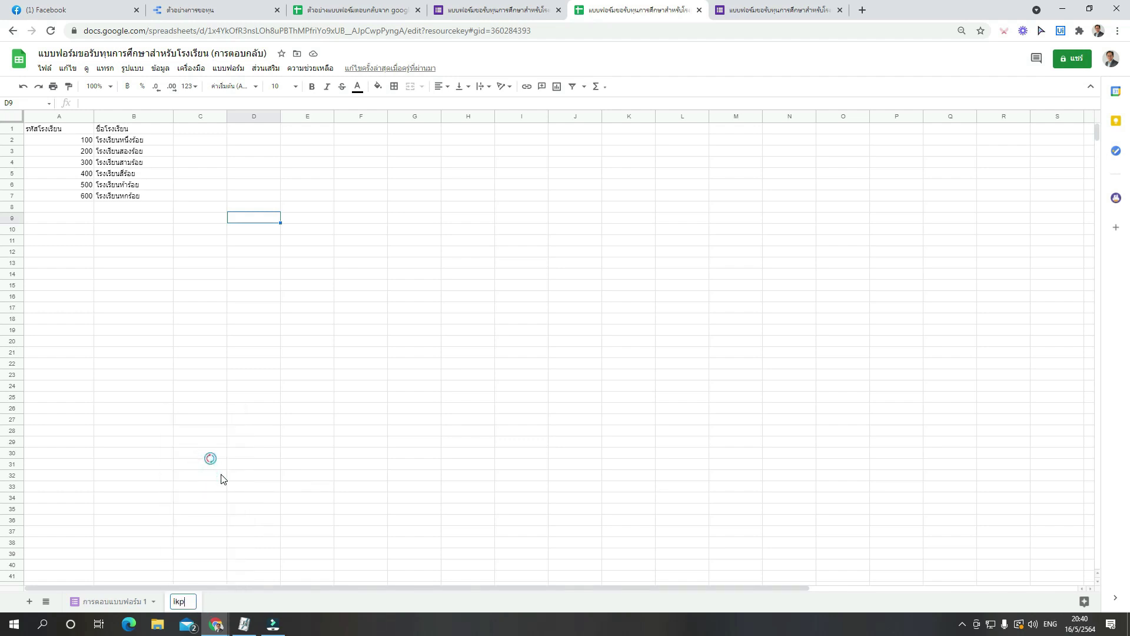
key("BackSpace")
key("grave")
type("รายชื่อโรงเรียนทั้งหมด")
key("Return")
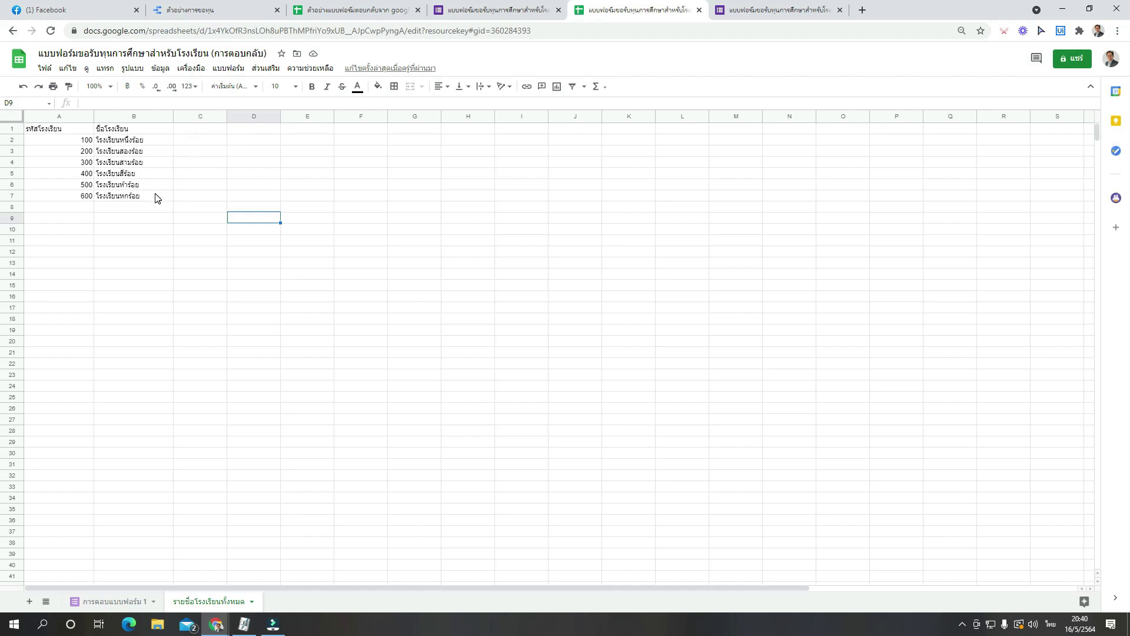
Compare the ชื่อโรงเรียน headers of the response sheet and the full school list, and examine the list's school codes and names.
left_click(104, 133)
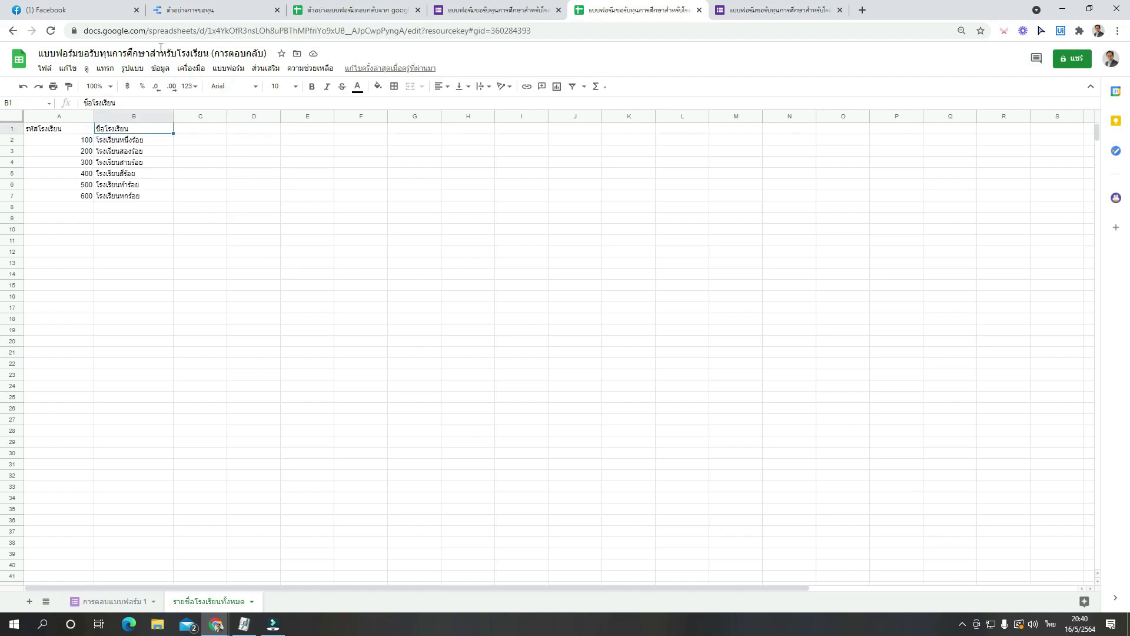
left_click(110, 602)
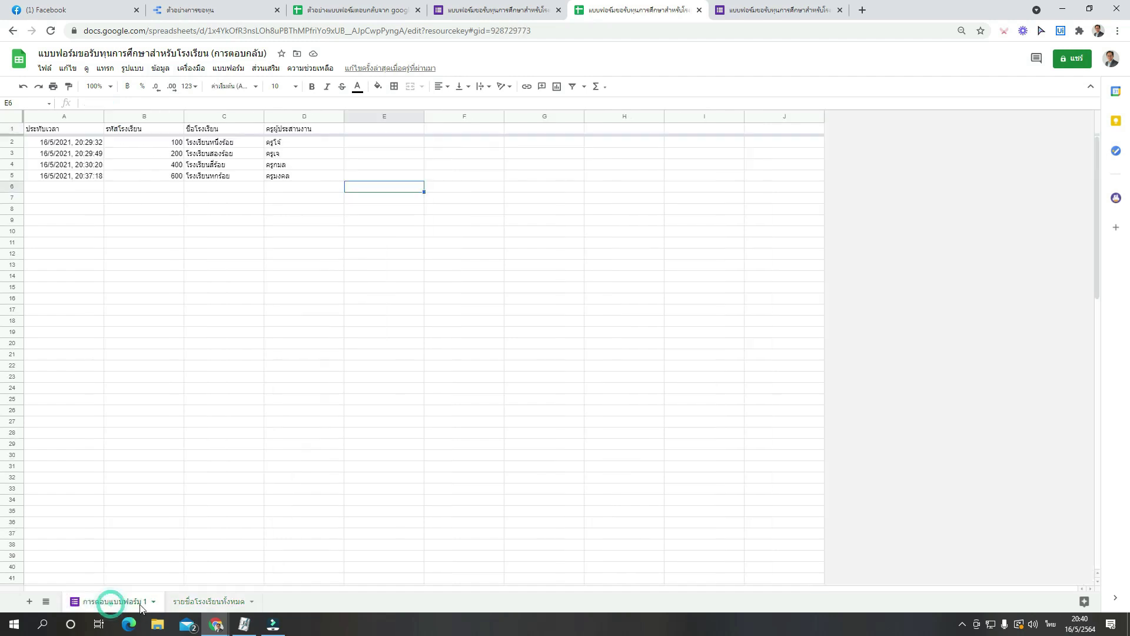
left_click(214, 134)
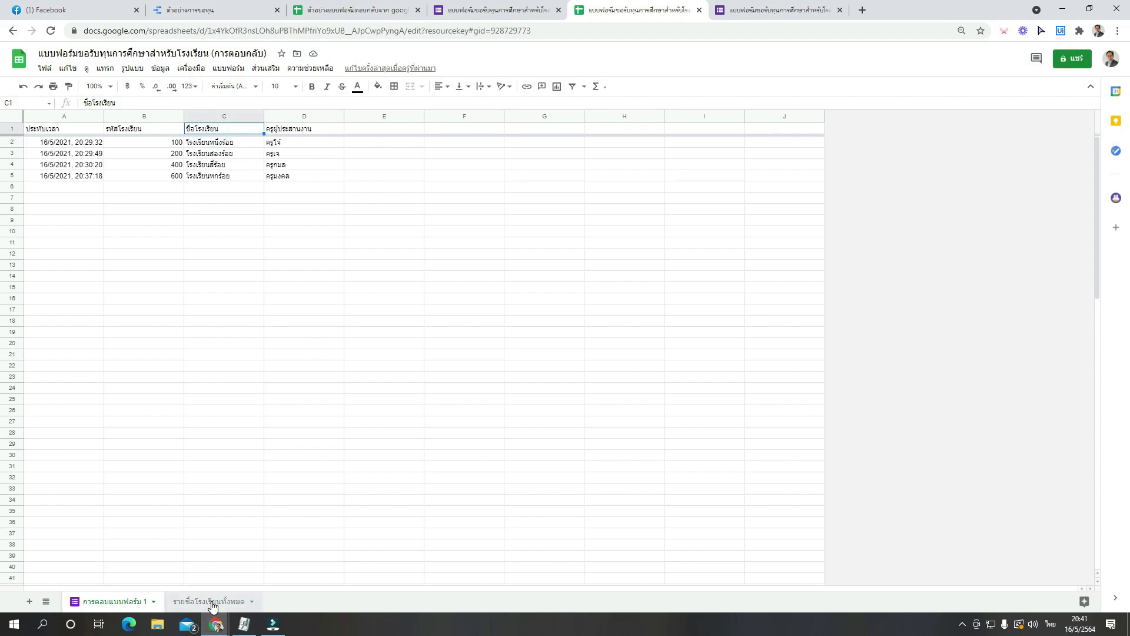
left_click(189, 602)
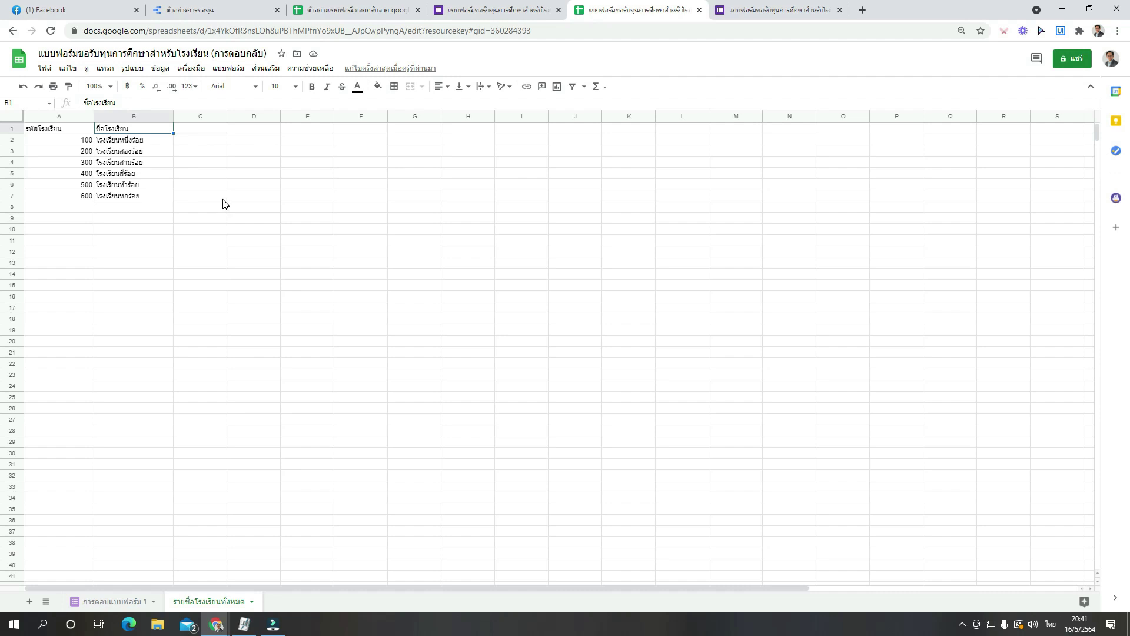
left_click(87, 143)
left_click(83, 151)
left_click(83, 163)
left_click(80, 184)
left_click(83, 195)
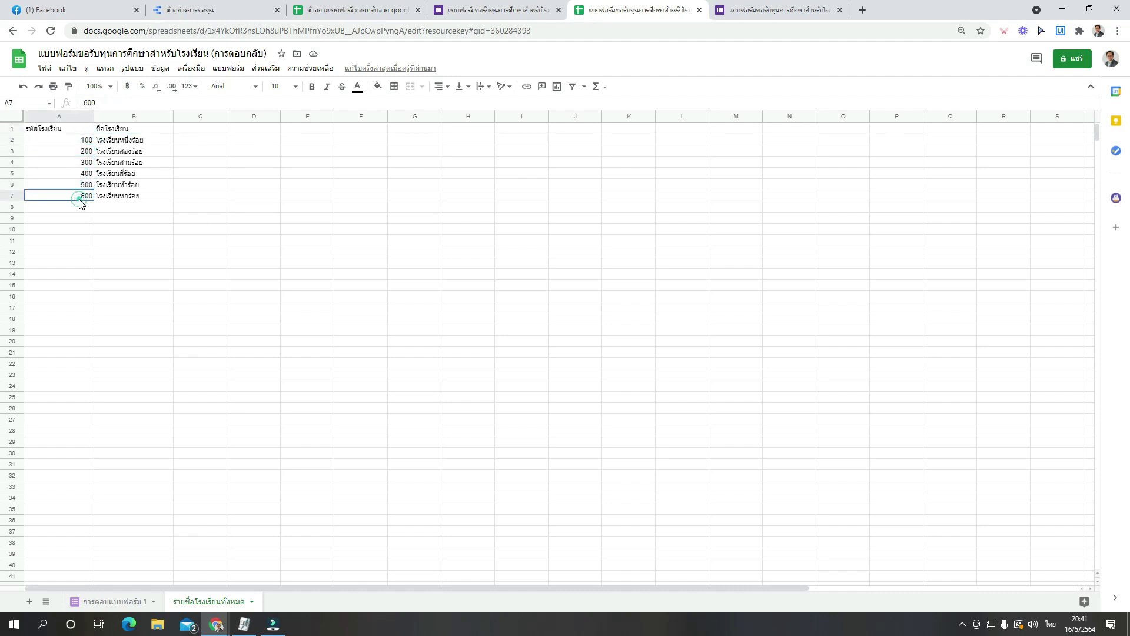
left_click(62, 141)
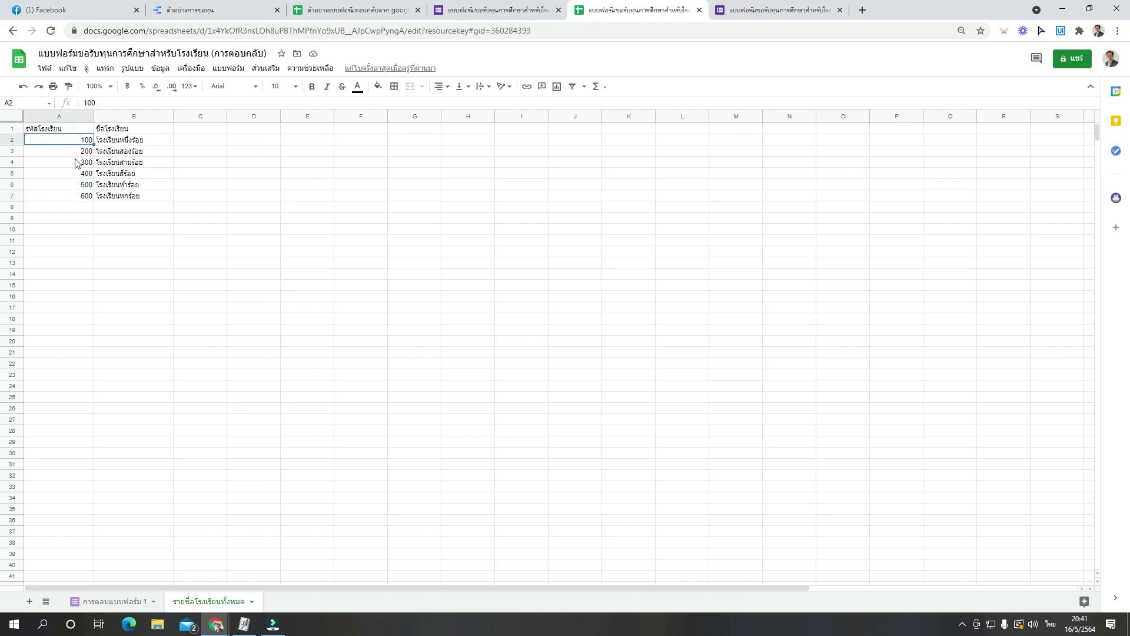
left_click(117, 154)
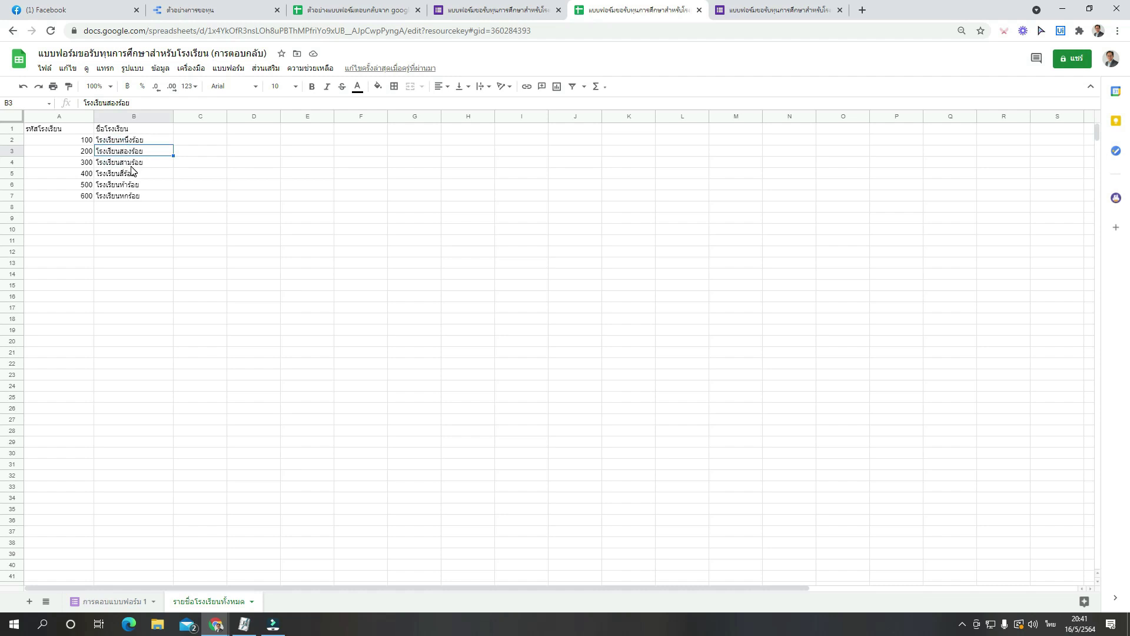
Review the school code and name in row 5 of the response sheet, and return to the รายชื่อโรงเรียนทั้งหมด sheet.
left_click(121, 601)
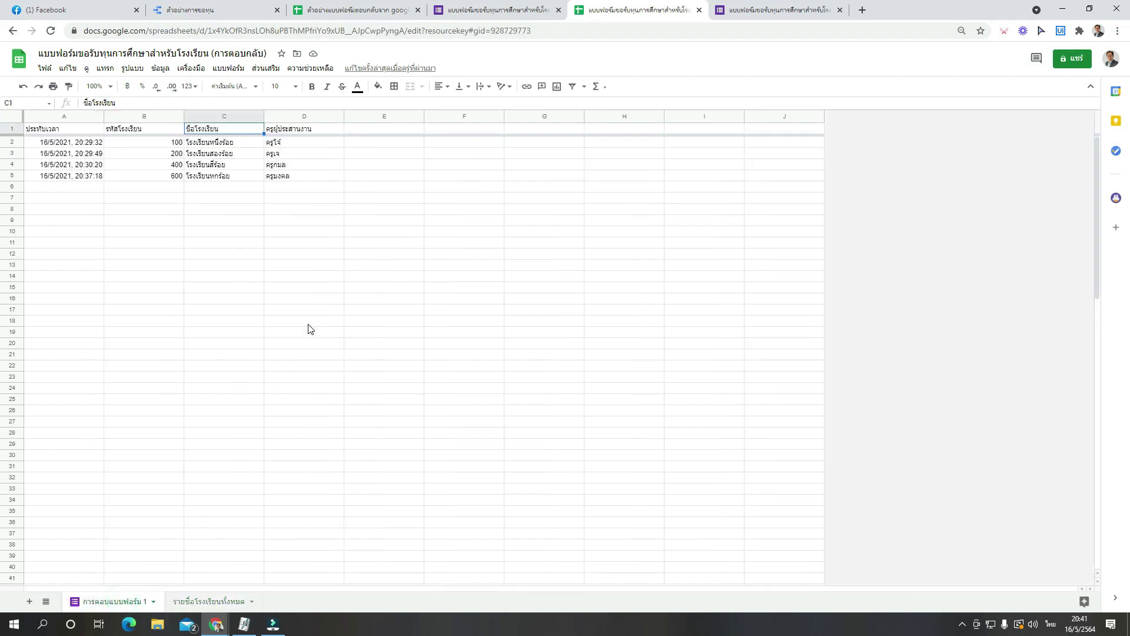
left_click(244, 178)
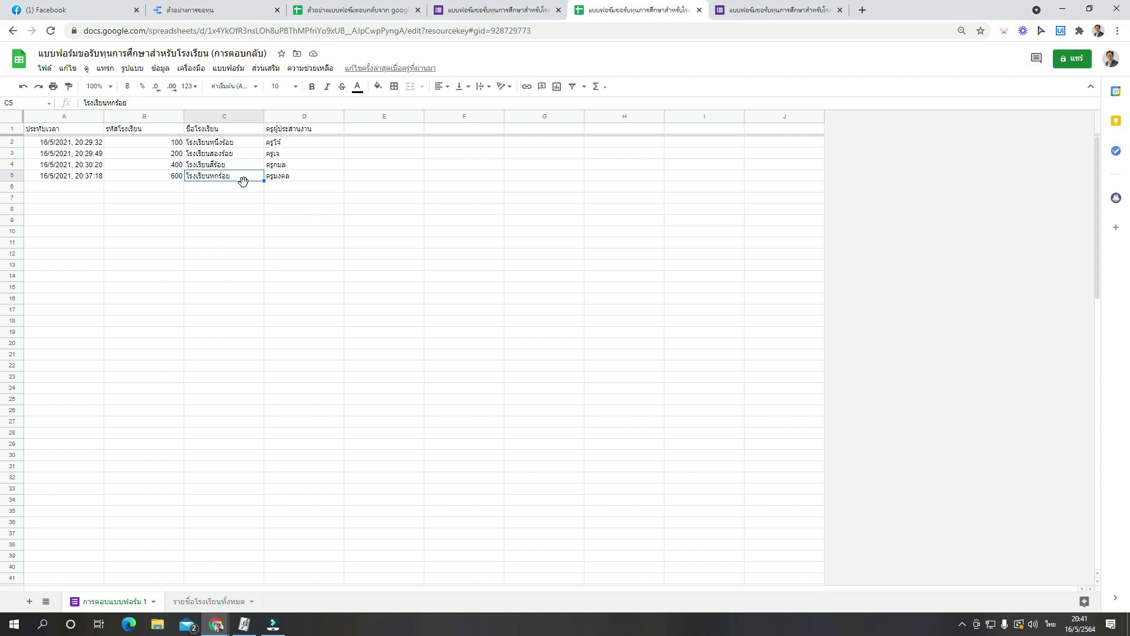
left_click(173, 180)
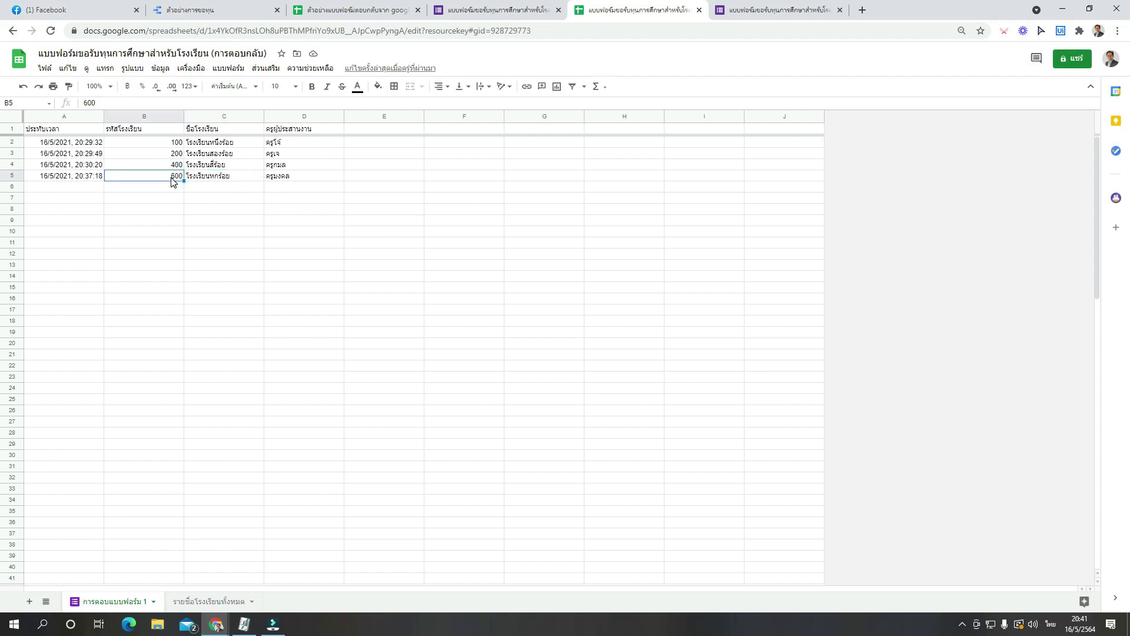
left_click(206, 180)
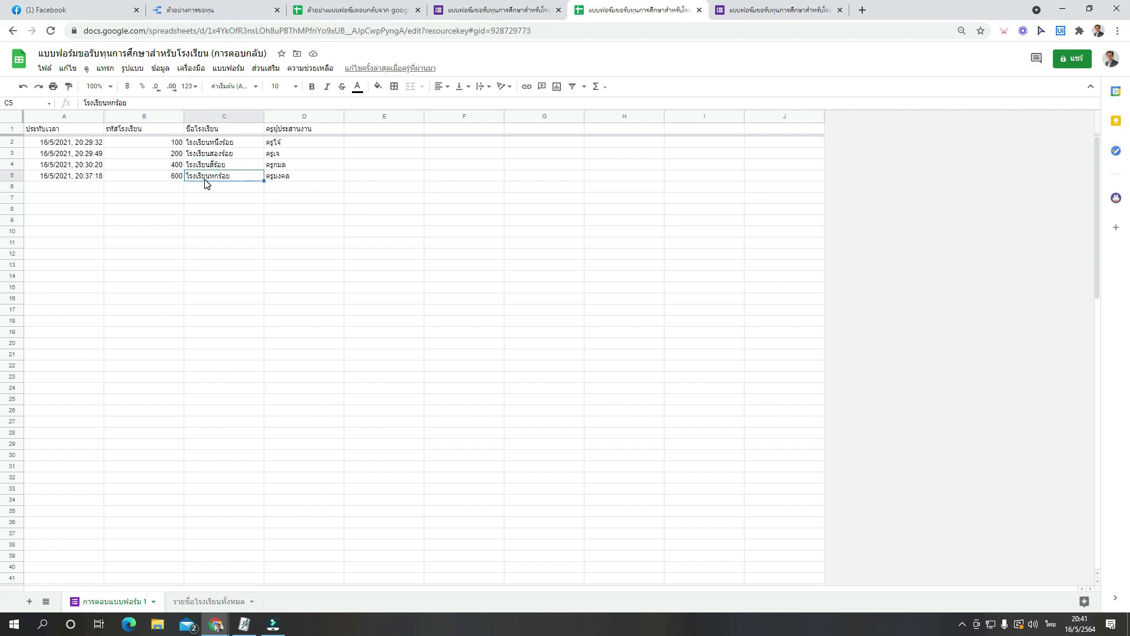
left_click(172, 179)
left_click(193, 176)
left_click(166, 173)
left_click(200, 173)
left_click(217, 604)
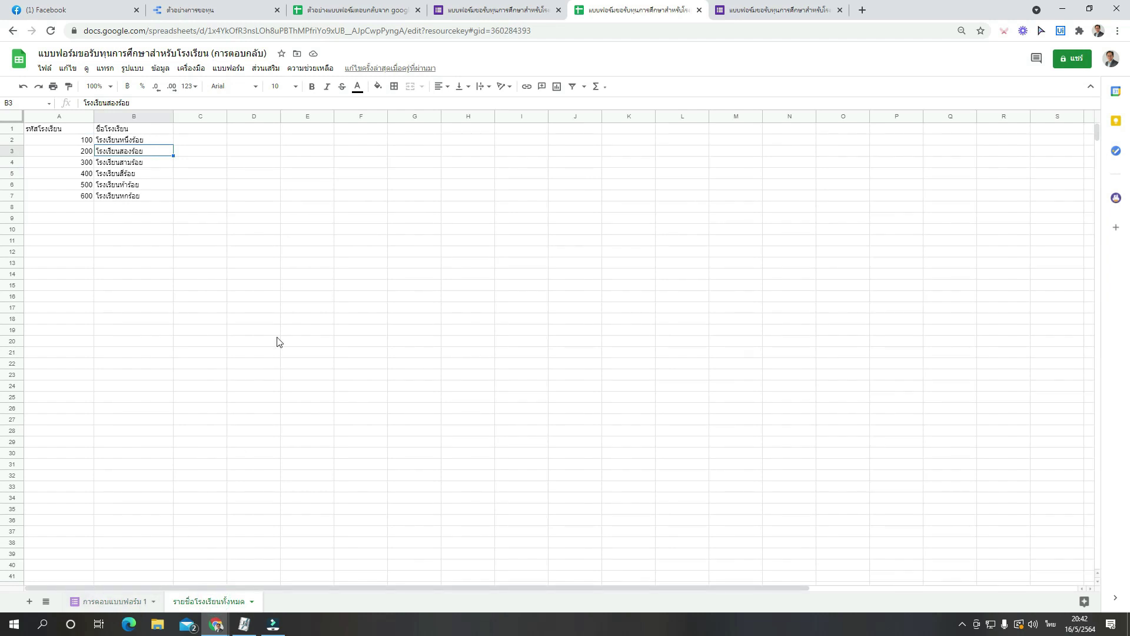
Open datastudio.google.com in a new browser tab and create a blank report.
left_click(864, 10)
left_click(855, 32)
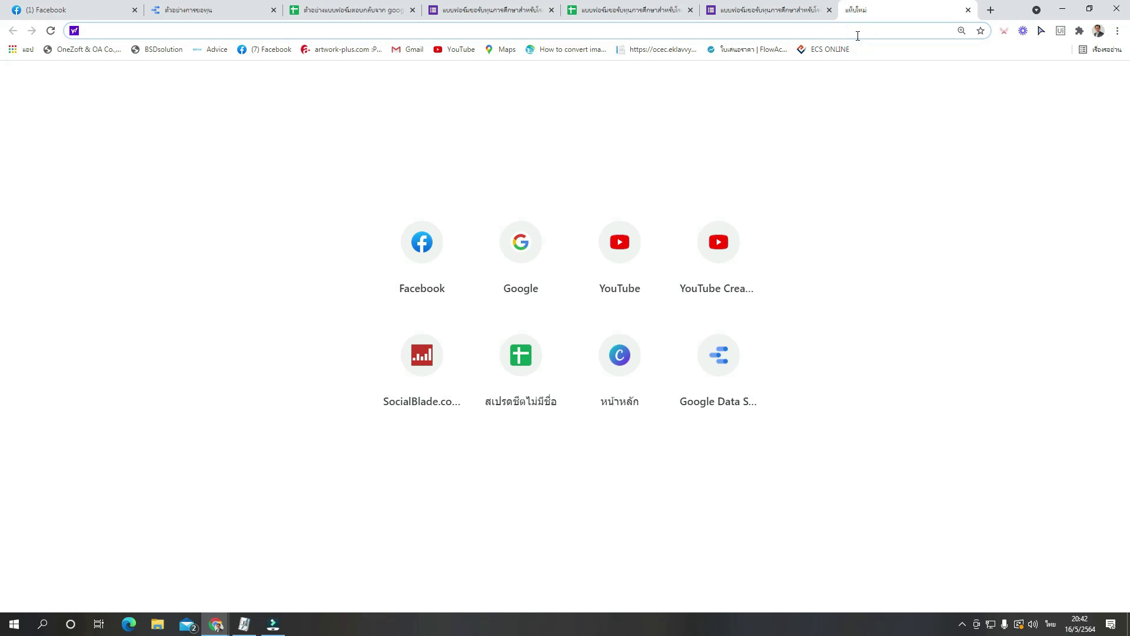
key("grave")
type("go")
key("Return")
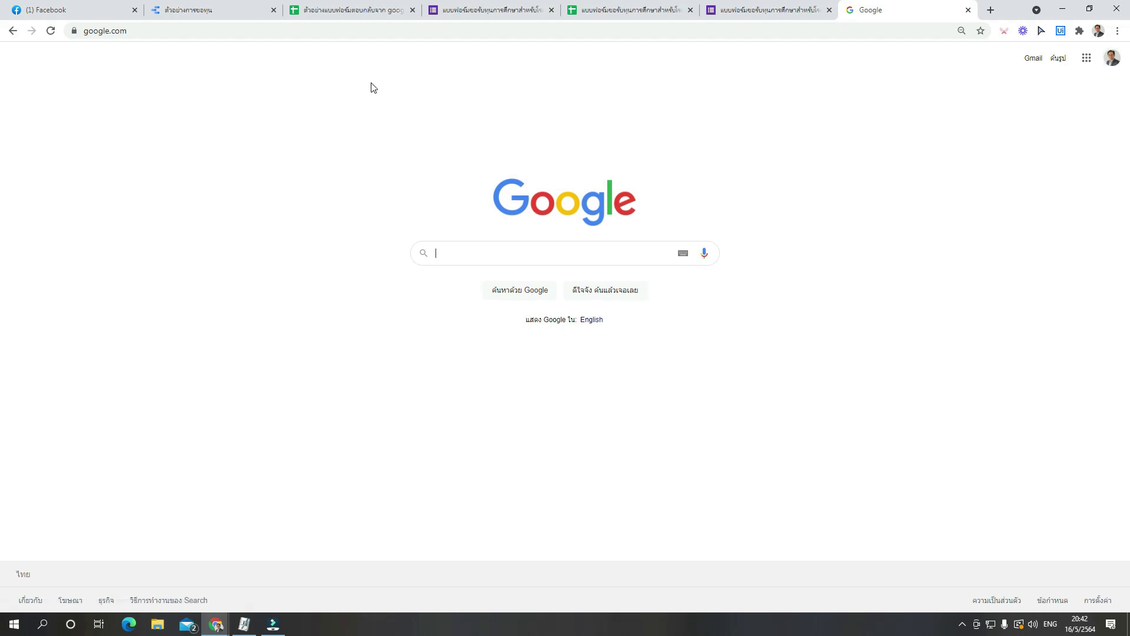
left_click(283, 34)
type("datastudio.")
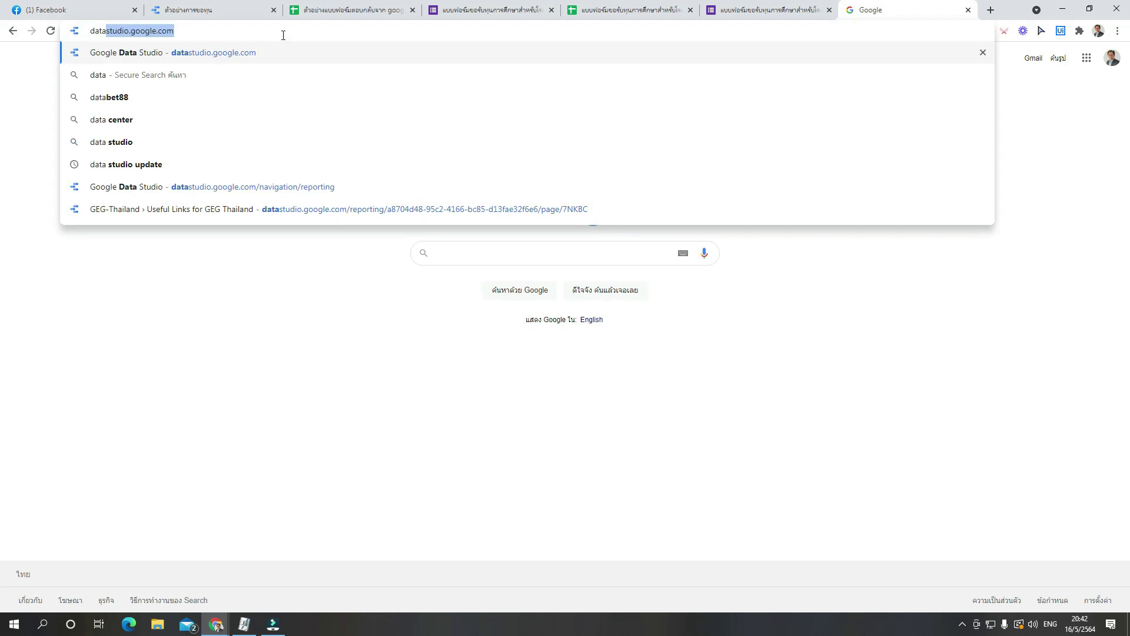
key("Return")
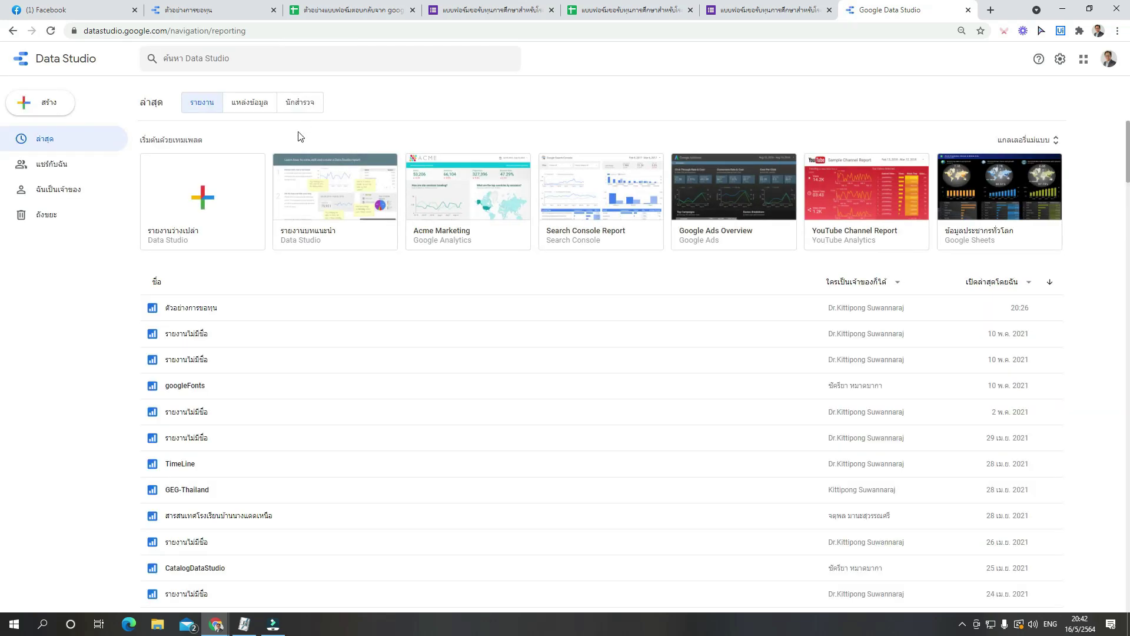
left_click(213, 206)
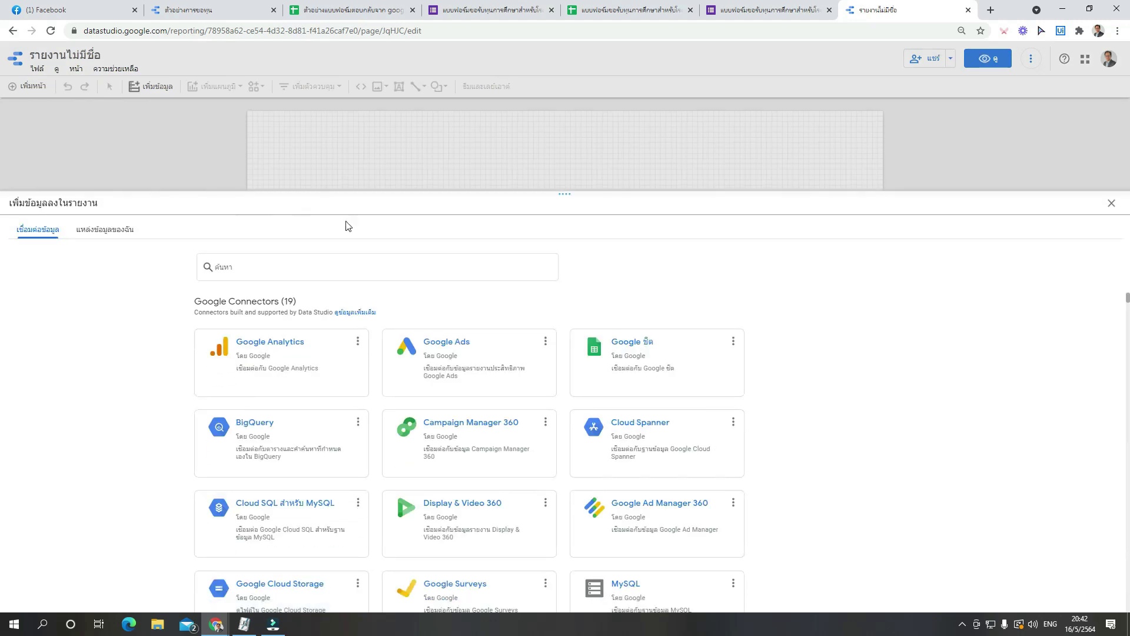
Add the การตอบแบบฟอร์ม 1 worksheet of the แบบฟอร์มขอรับทุนการศึกษาสำหรับโรงเรียน (การตอบกลับ) Google Sheets file to the report as its data source.
left_click(676, 358)
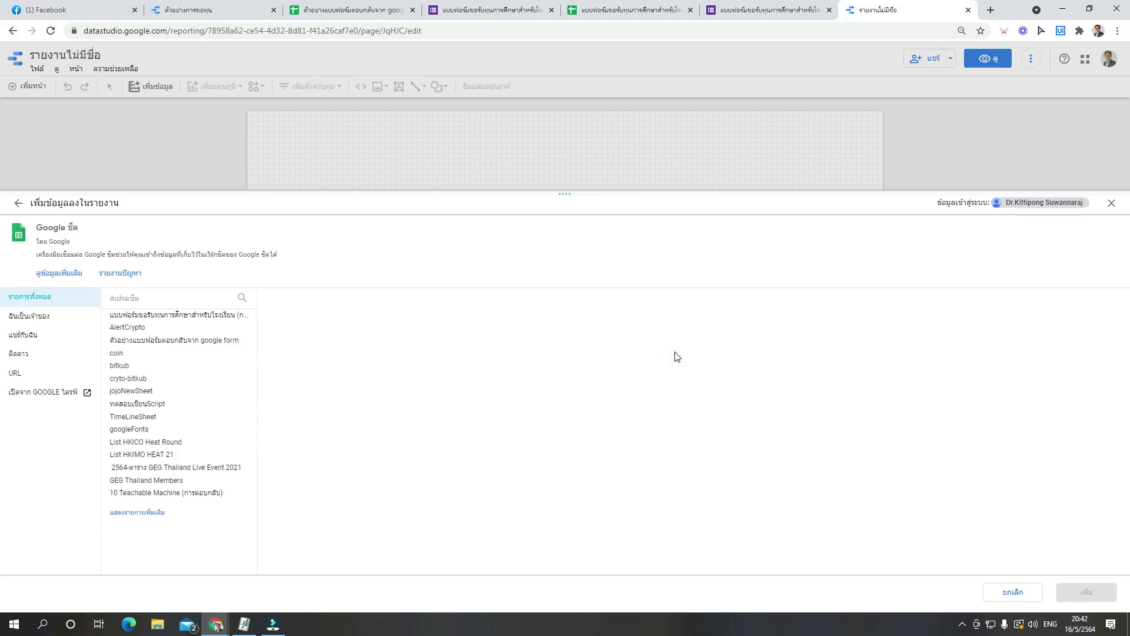
left_click(168, 322)
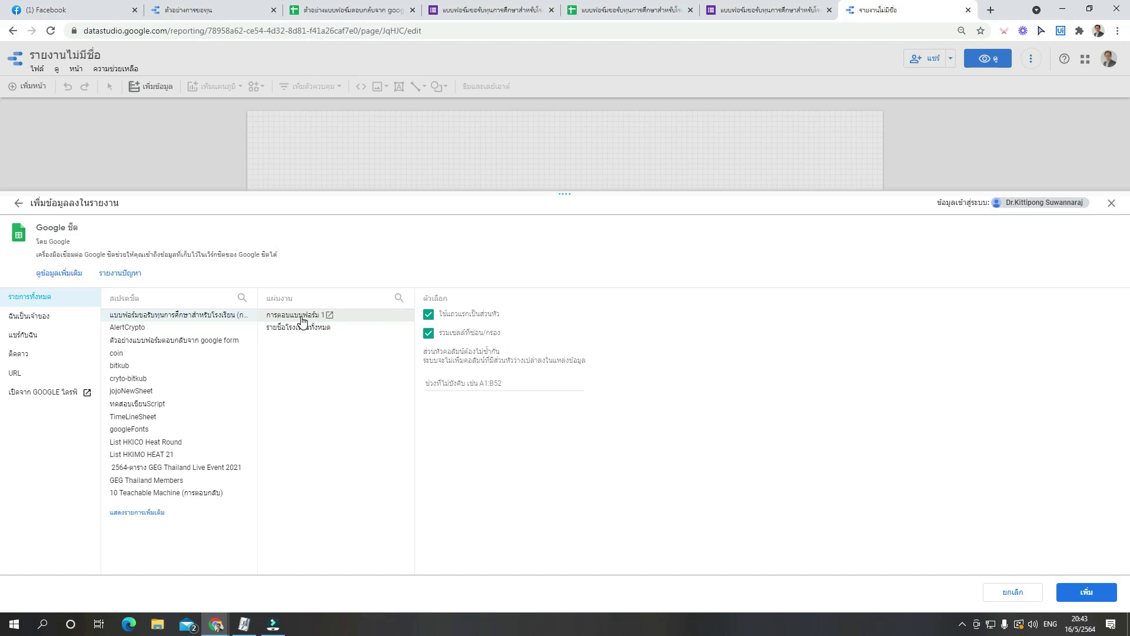
left_click(1098, 593)
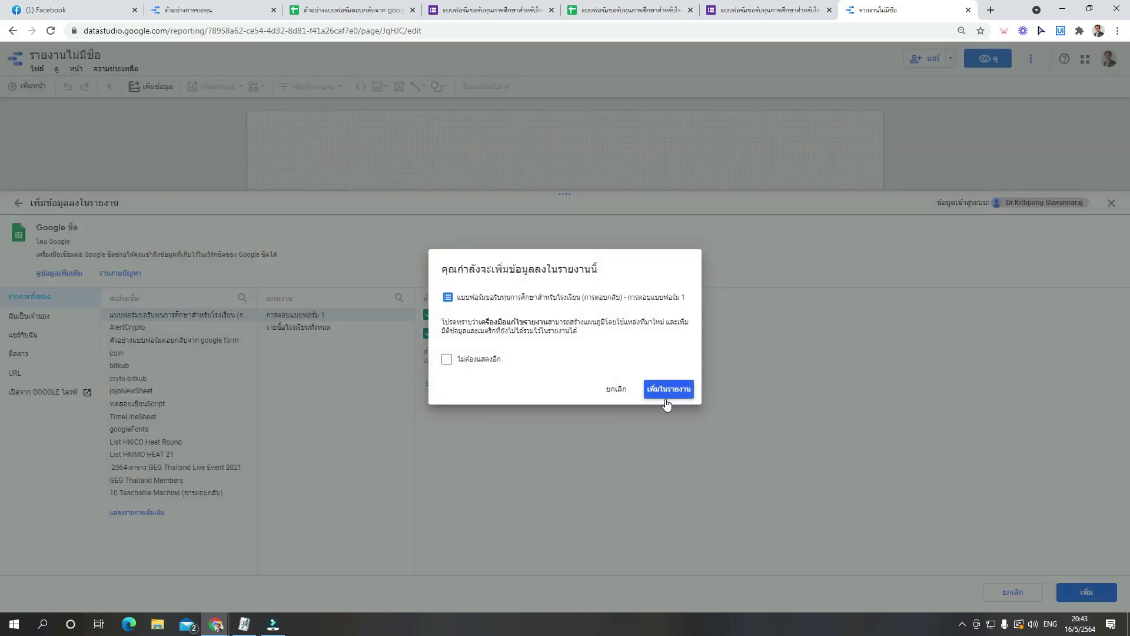
left_click(665, 393)
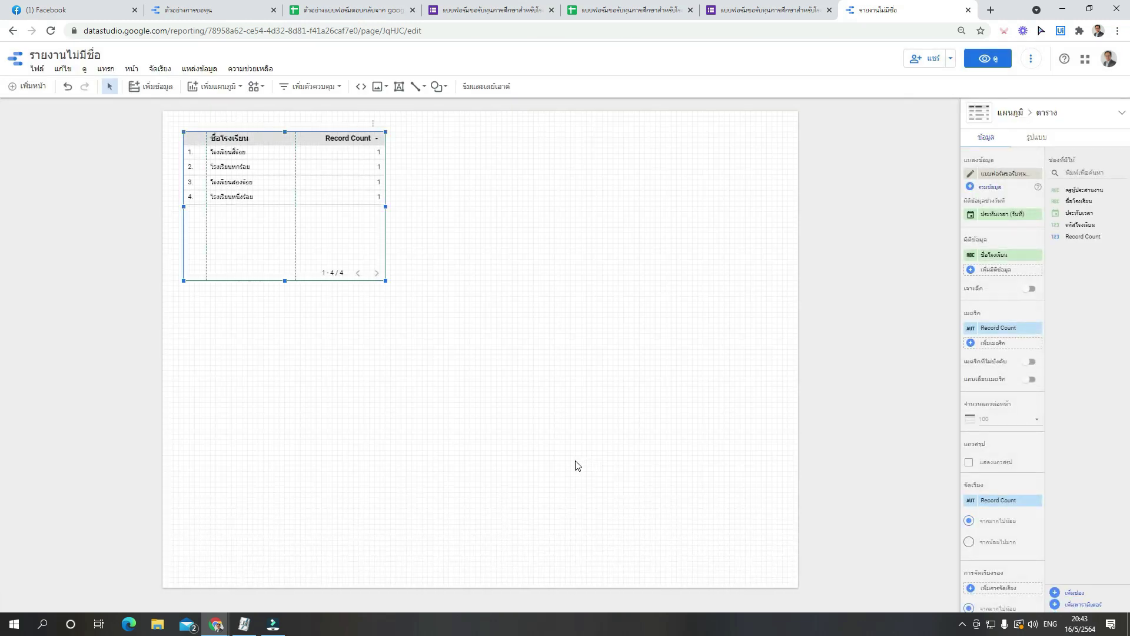
Move and widen the table, add รหัสโรงเรียน before ชื่อโรงเรียน and ครูผู้ประสานงาน after it as dimensions, and remove the Record Count metric.
left_click_drag(335, 194, 504, 275)
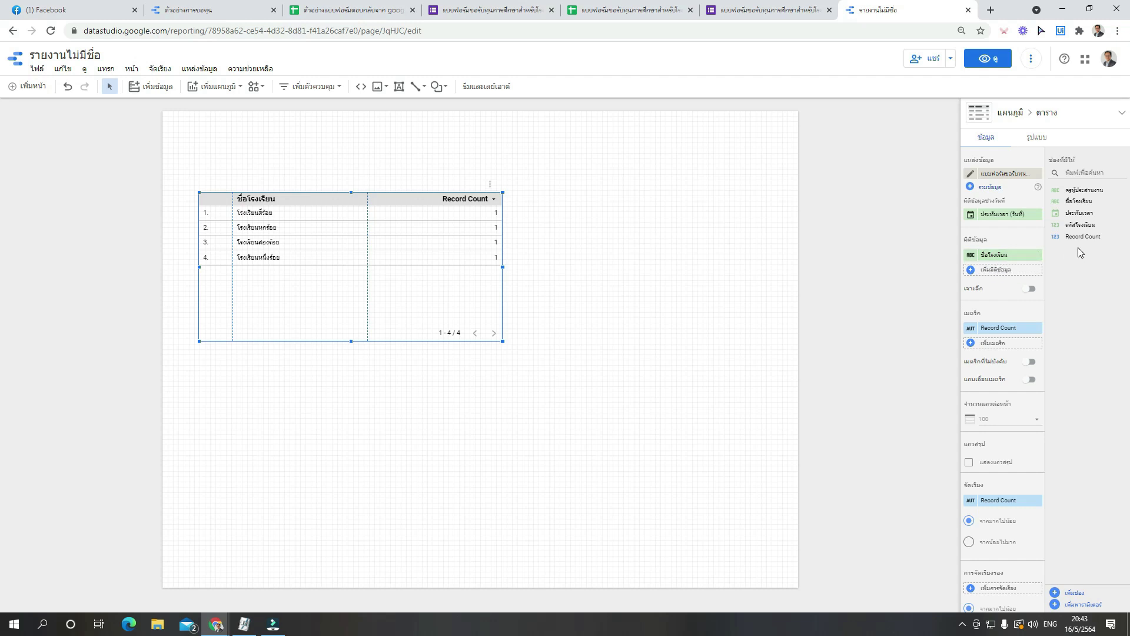
left_click_drag(1082, 226, 1001, 256)
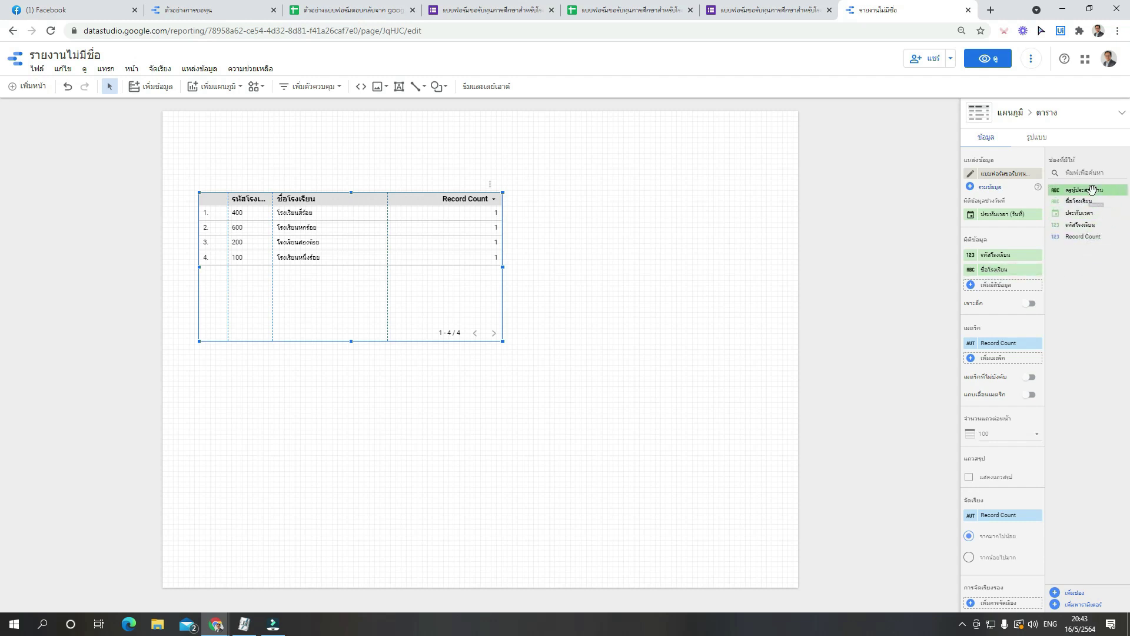
left_click_drag(1092, 190, 1013, 288)
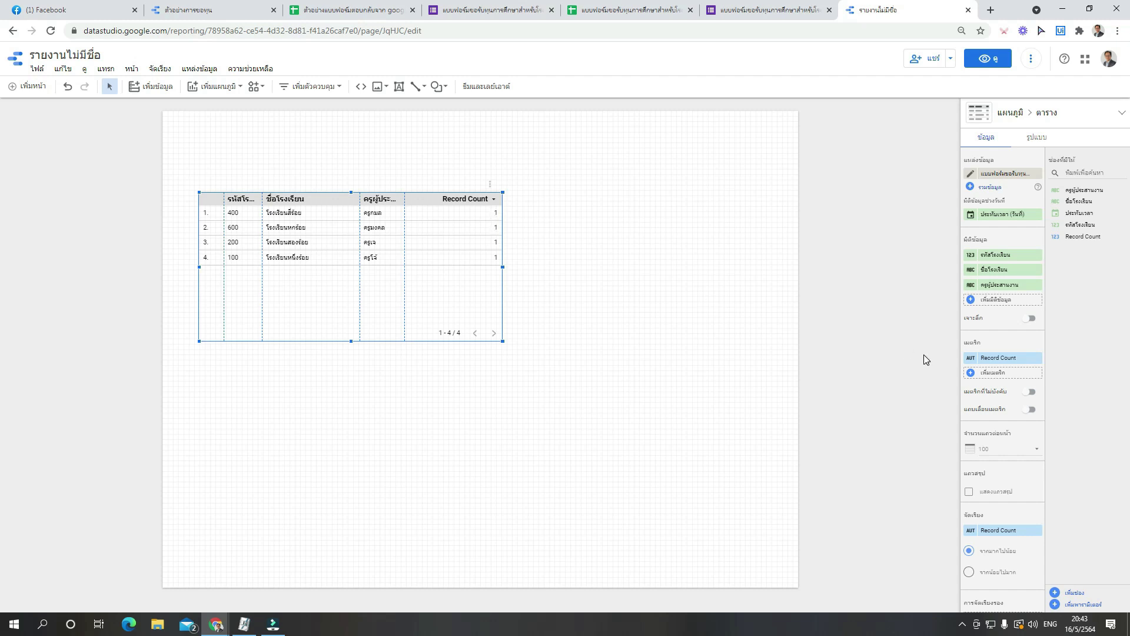
left_click(1037, 357)
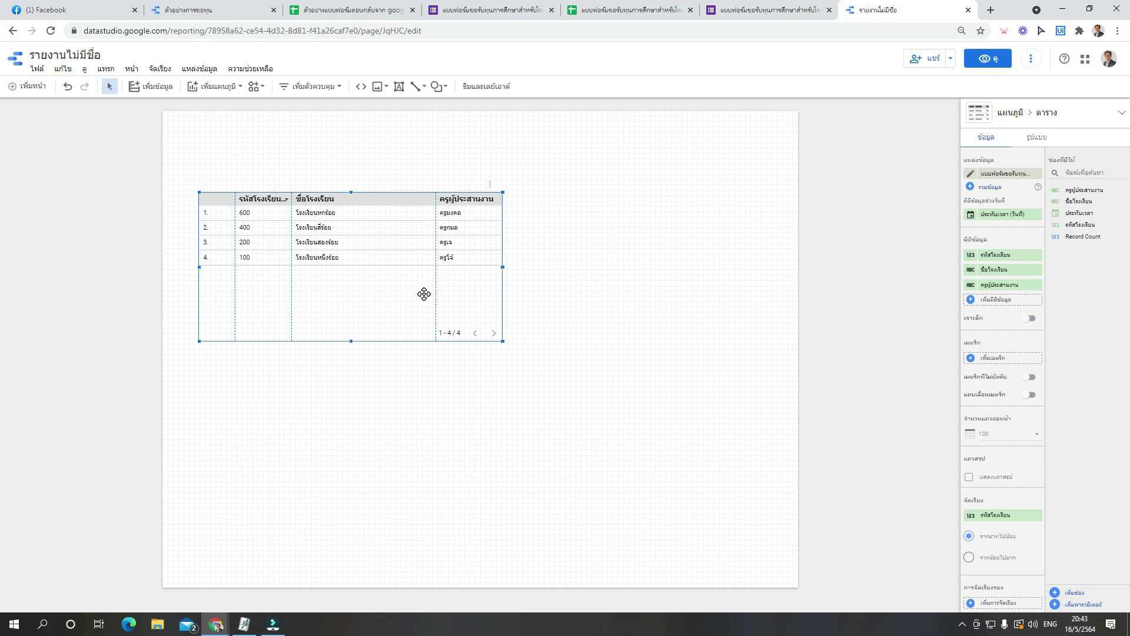
Widen the table's รหัสโรงเรียน column and sort the rows by รหัสโรงเรียน in ascending order.
left_click_drag(293, 199, 304, 199)
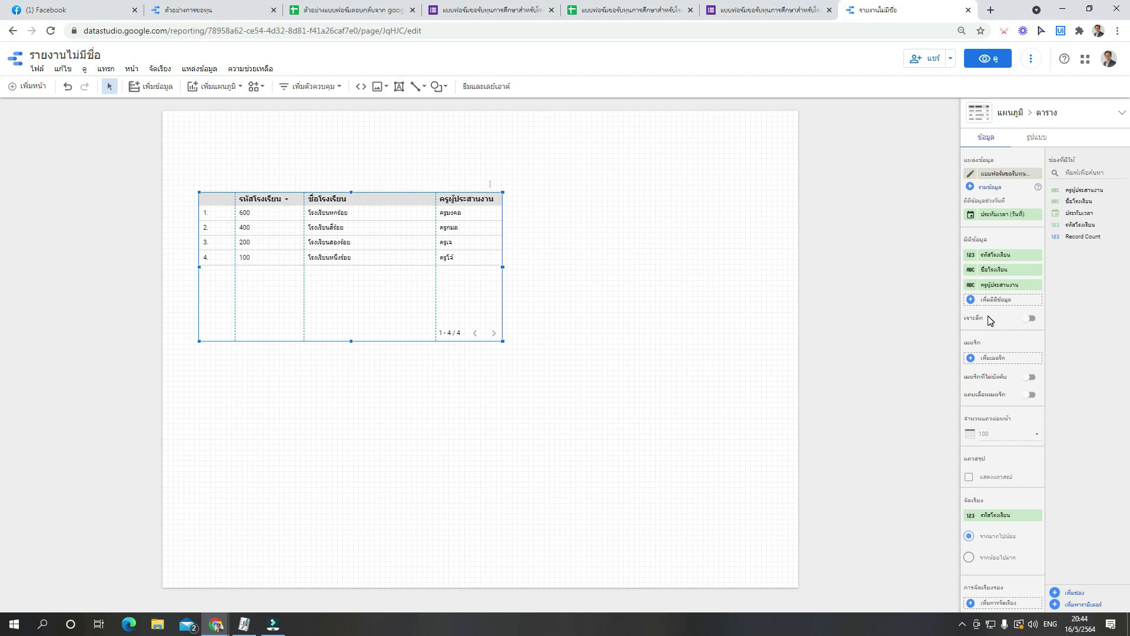
scroll(989, 321, "down", 2)
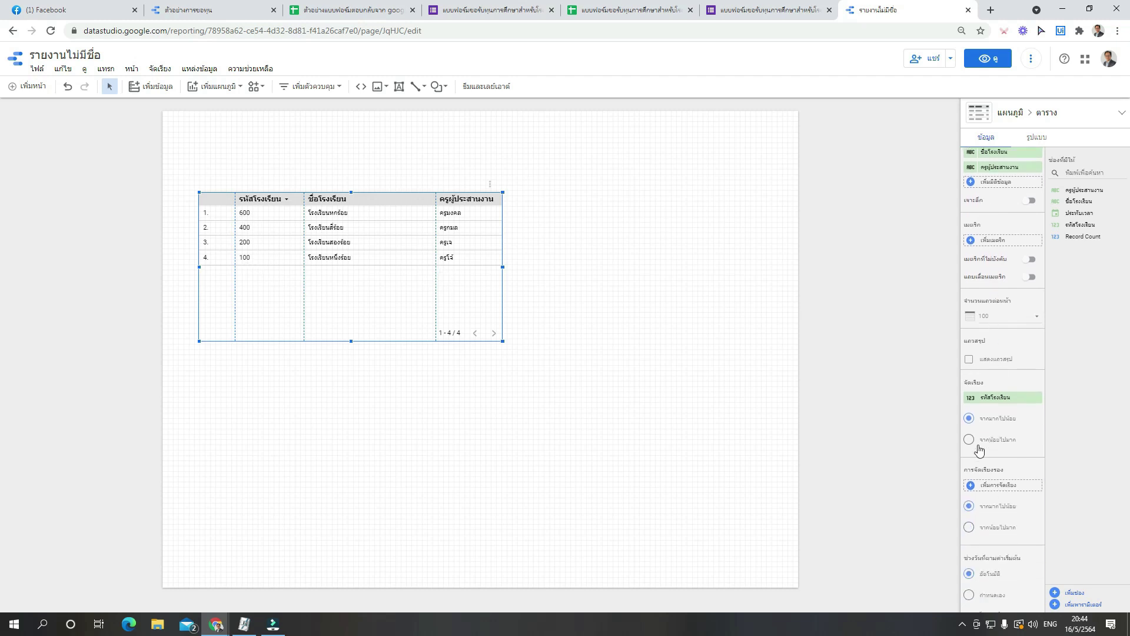
left_click(969, 439)
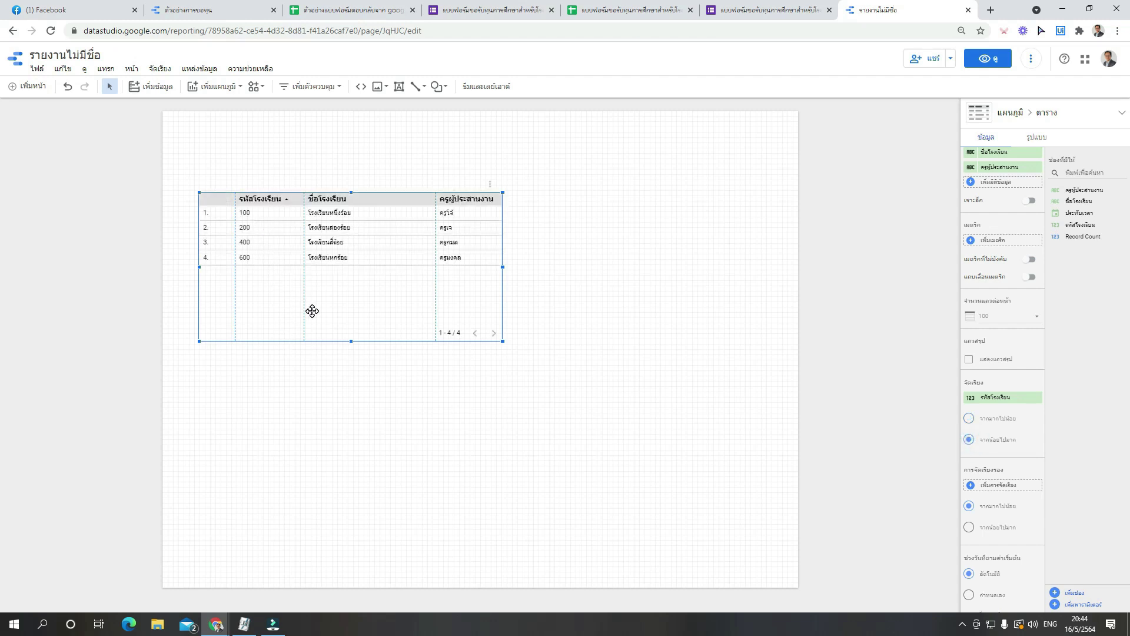
Reduce the height of the responses table slightly and deselect it.
mouse_move(352, 345)
left_mouse_down()
mouse_move(352, 313)
mouse_move(356, 328)
left_mouse_up()
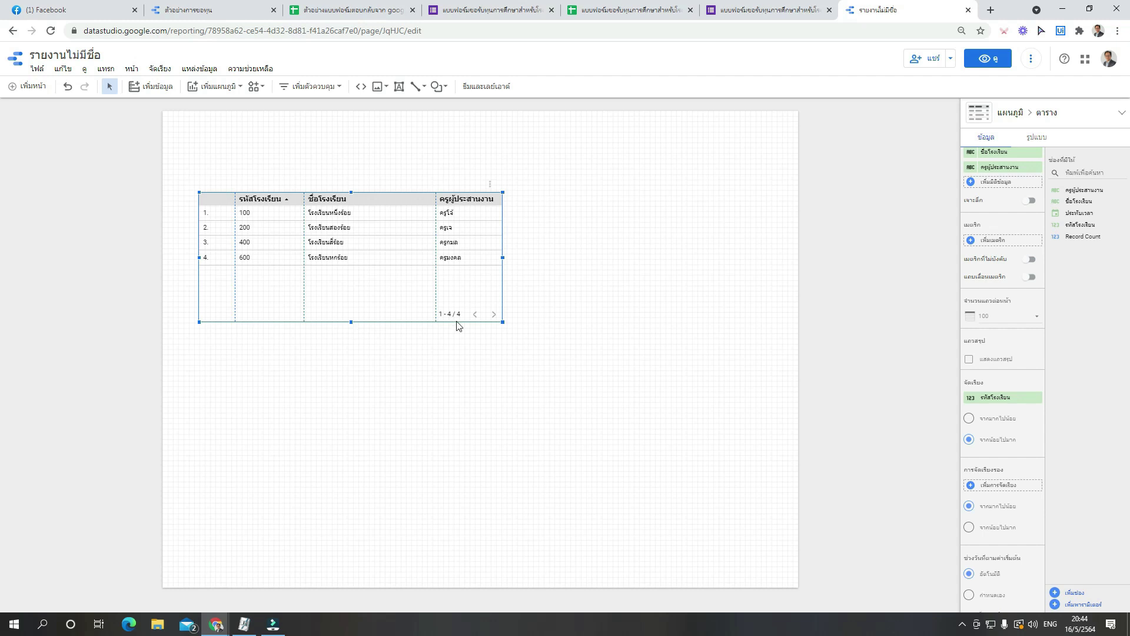
left_click(557, 281)
left_click(424, 263)
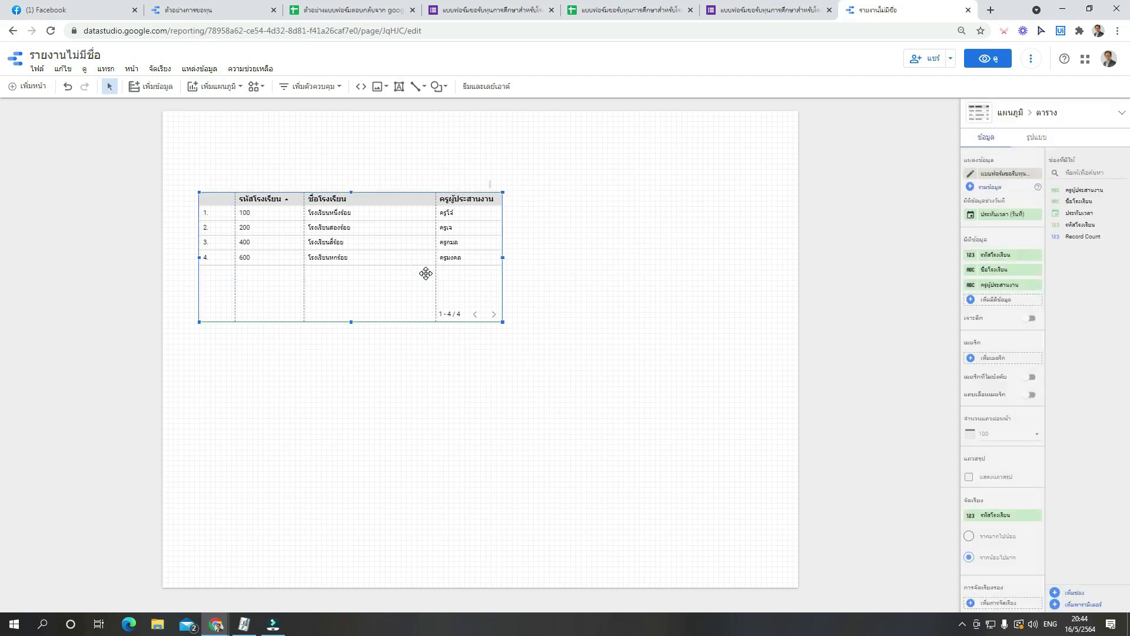
left_click(446, 156)
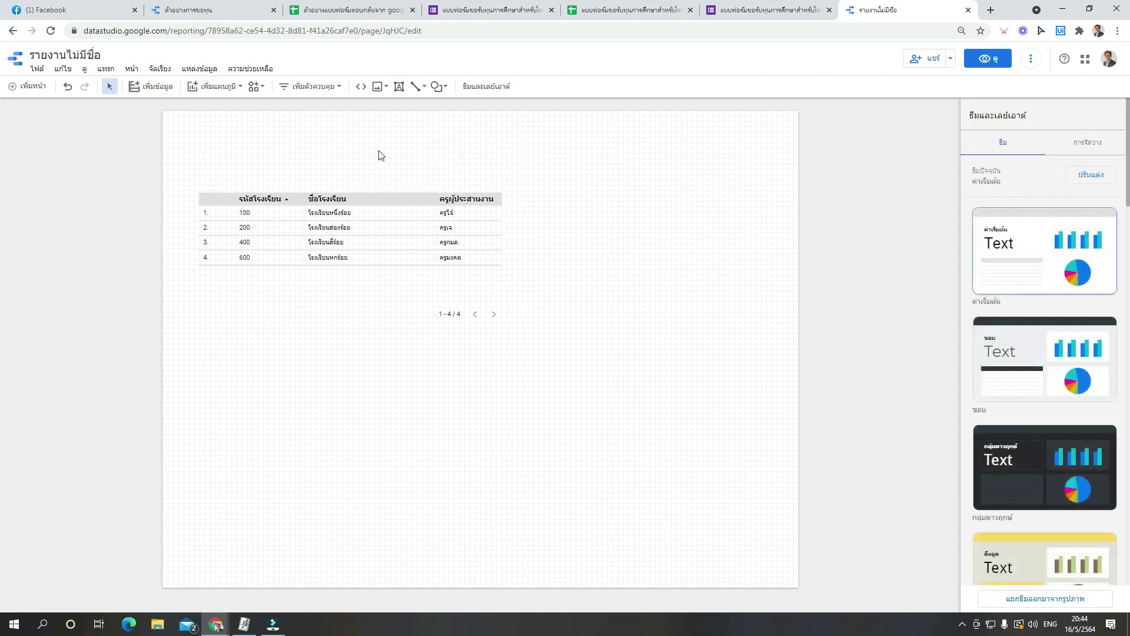
Add the รายชื่อโรงเรียนทั้งหมด worksheet of the แบบฟอร์มขอรับทุนการศึกษาสำหรับโรงเรียน (การตอบกลับ) Google Sheets file to the report as a data source.
left_click(153, 96)
left_click(640, 347)
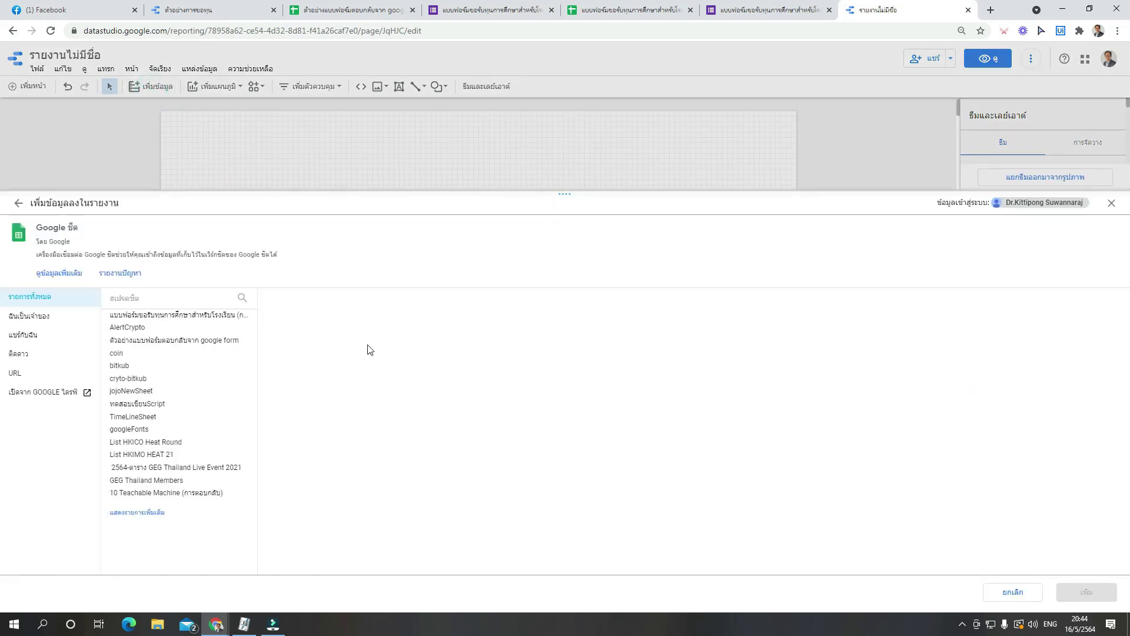
left_click(139, 316)
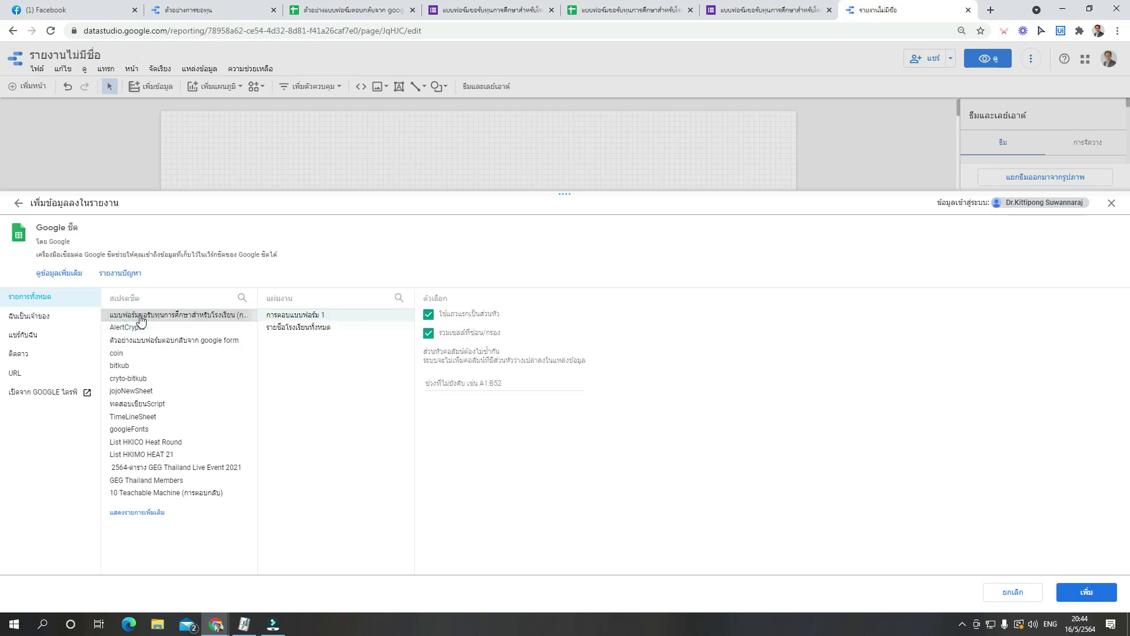
left_click(286, 333)
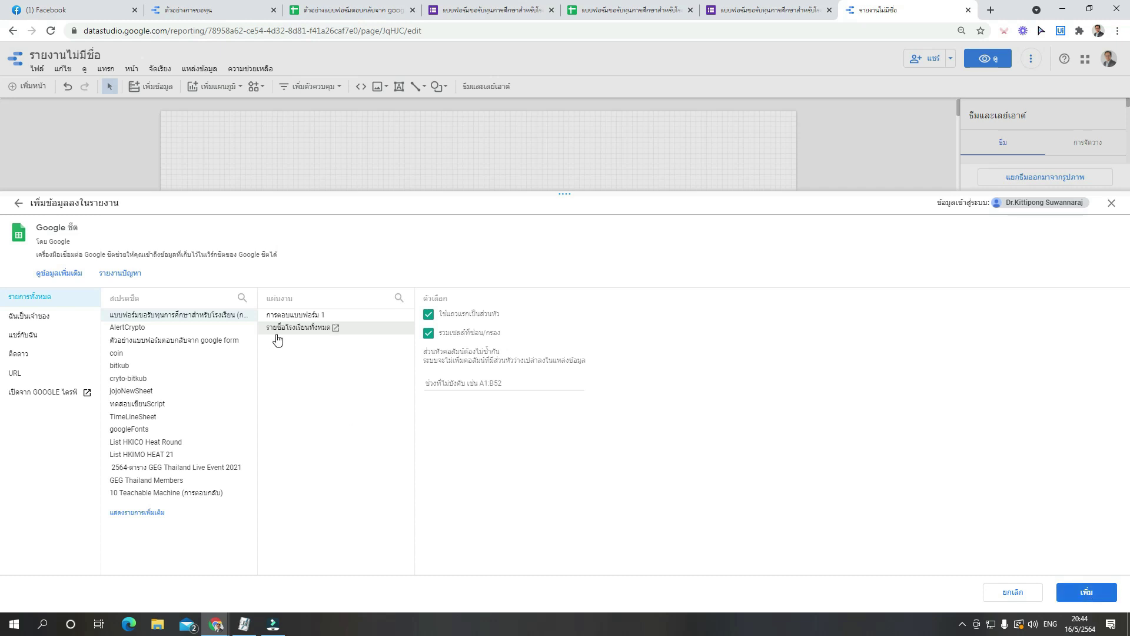
left_click(1085, 593)
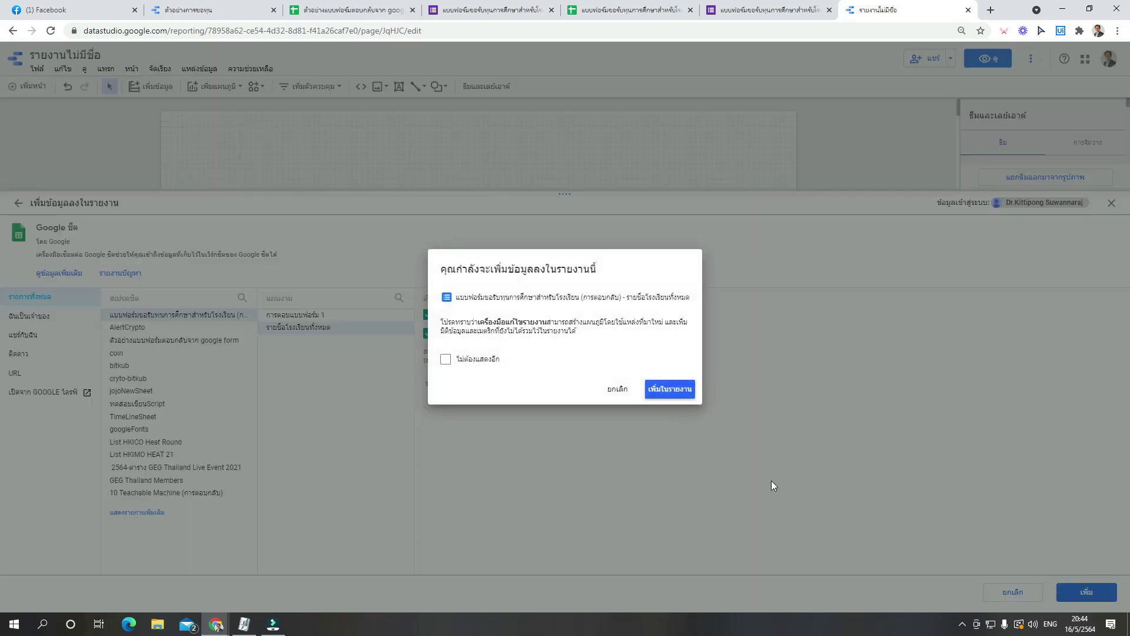
left_click(667, 392)
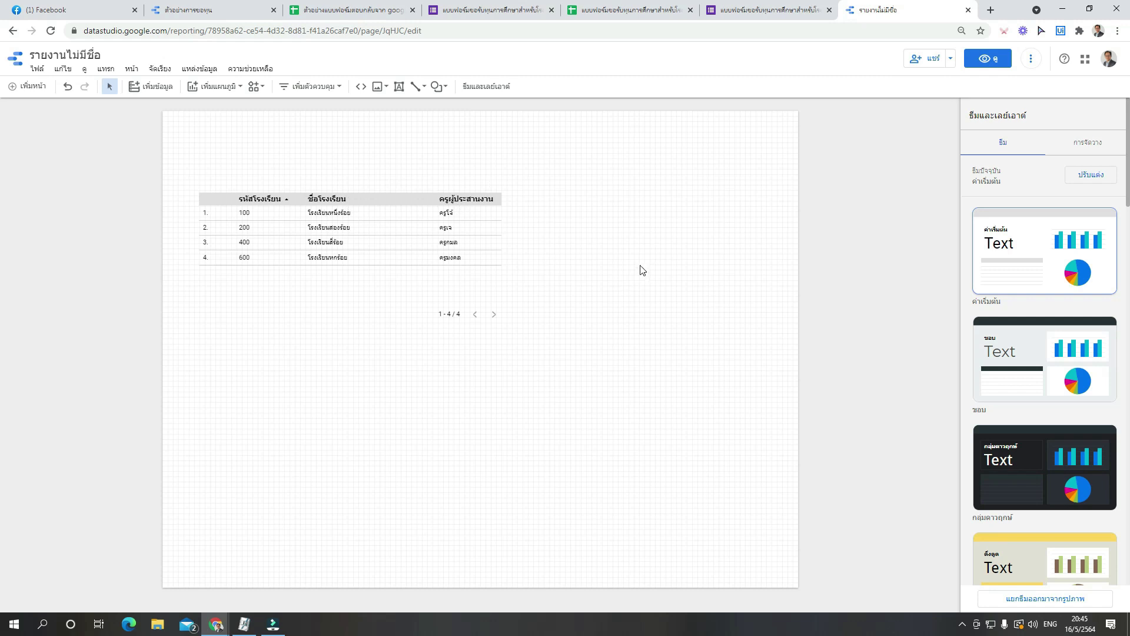
Insert a second table beside the responses table for the full school list.
left_click(222, 93)
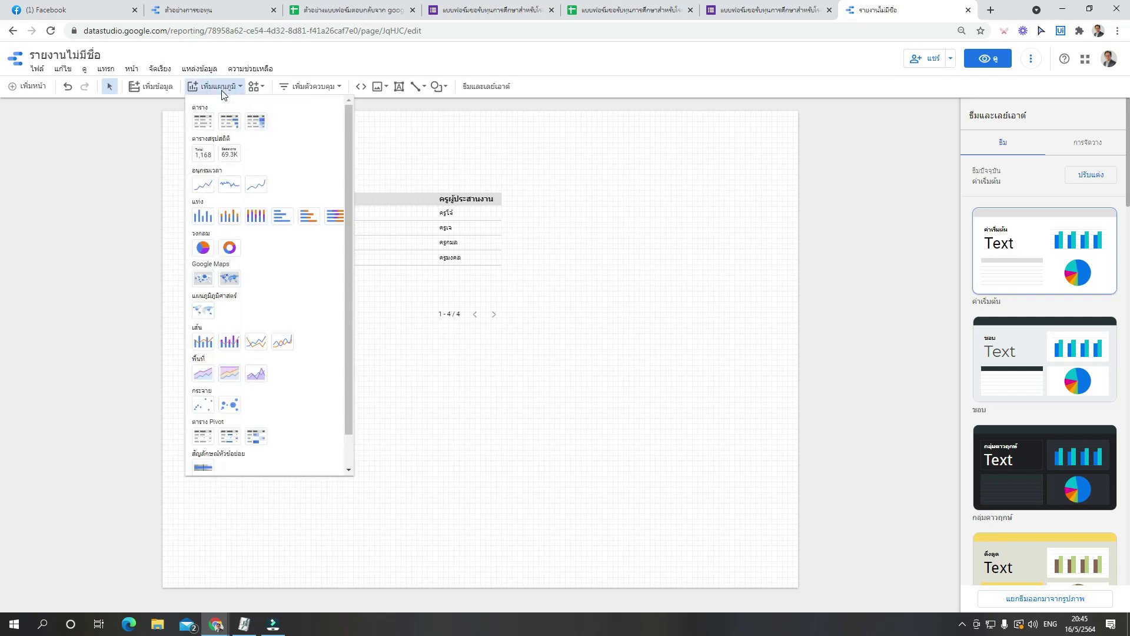
left_click(200, 124)
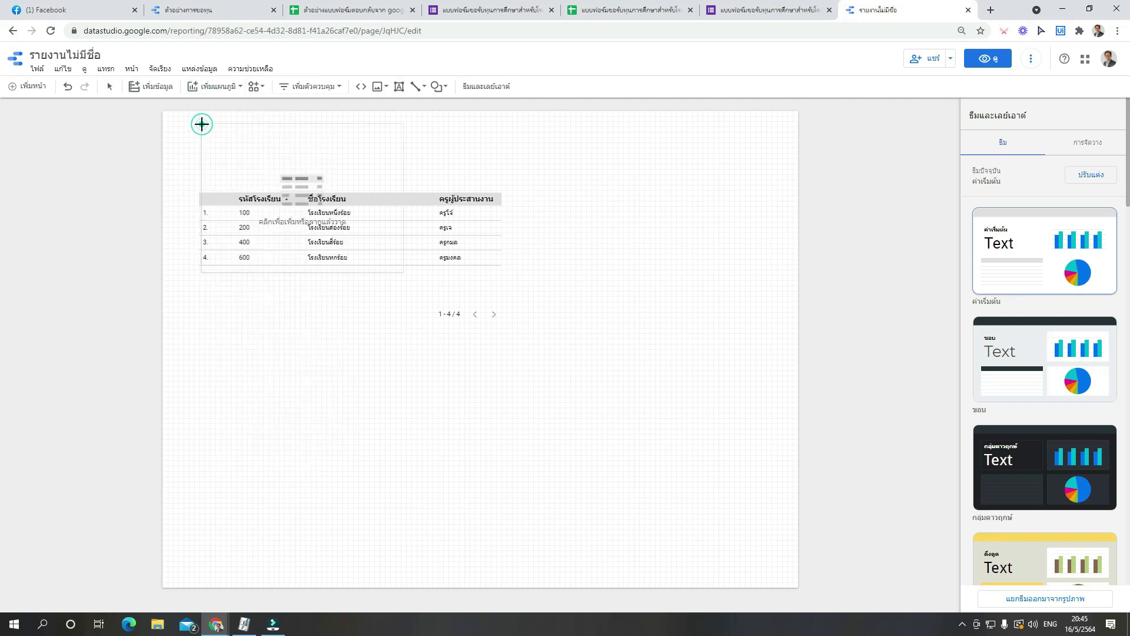
left_click(546, 191)
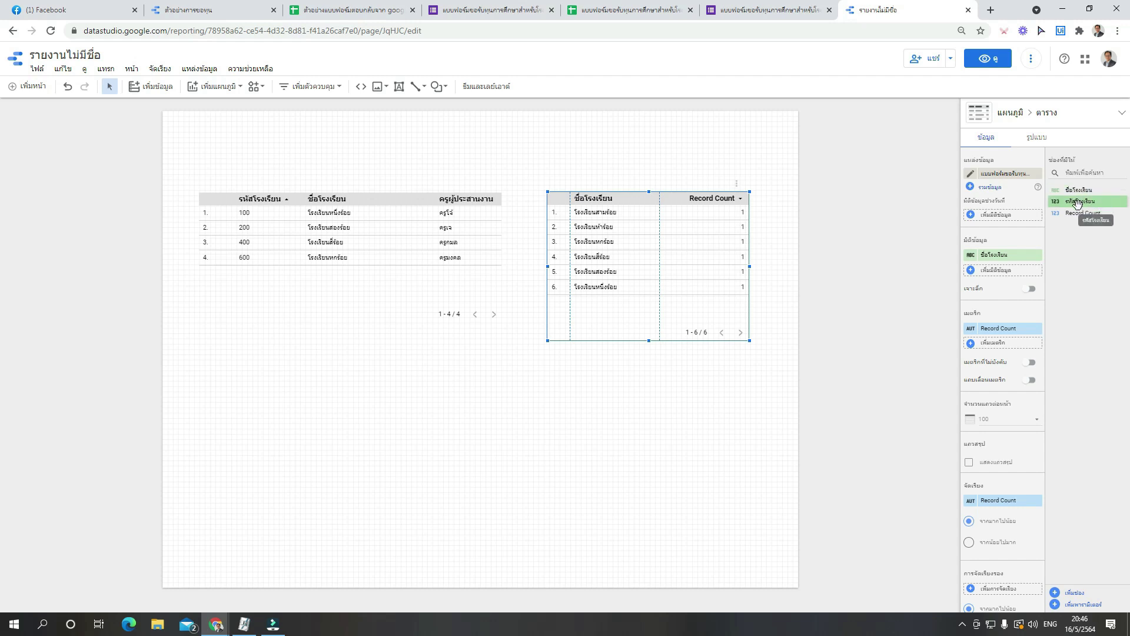
Switch to the Google Sheets school list, check its รหัสโรงเรียน and ชื่อโรงเรียน column headers, and return to the Data Studio report.
left_click(640, 10)
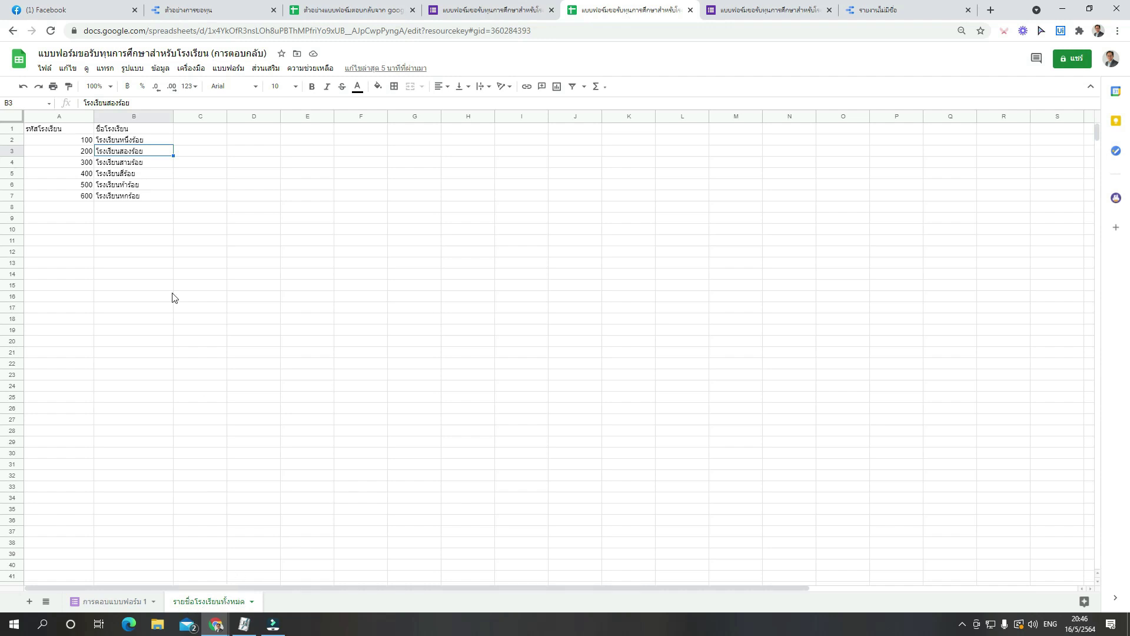
left_click(69, 131)
left_click(122, 127)
left_click(68, 132)
left_click(106, 134)
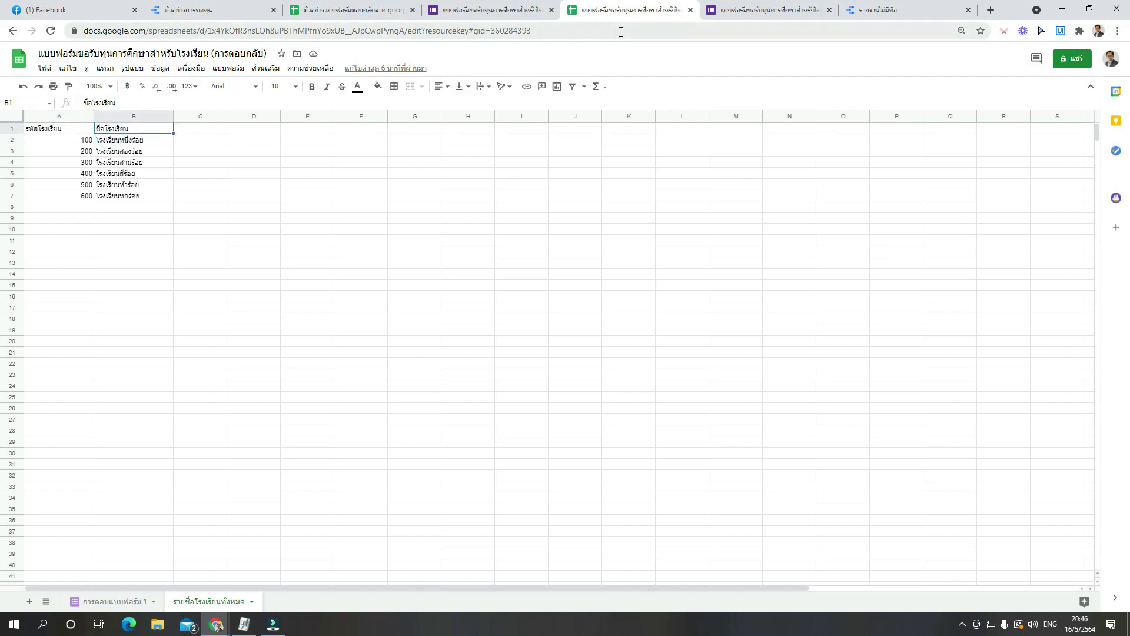
left_click(869, 19)
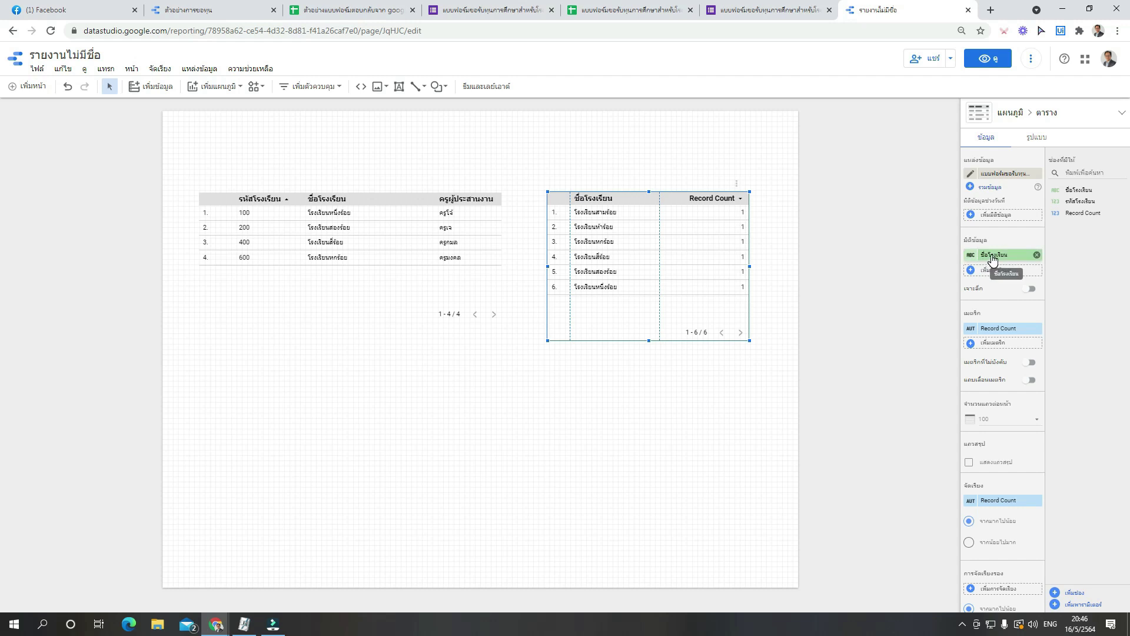
Add รหัสโรงเรียน before ชื่อโรงเรียน as a dimension of the school list table and set its secondary sort to ascending.
left_click_drag(1086, 202, 1002, 259)
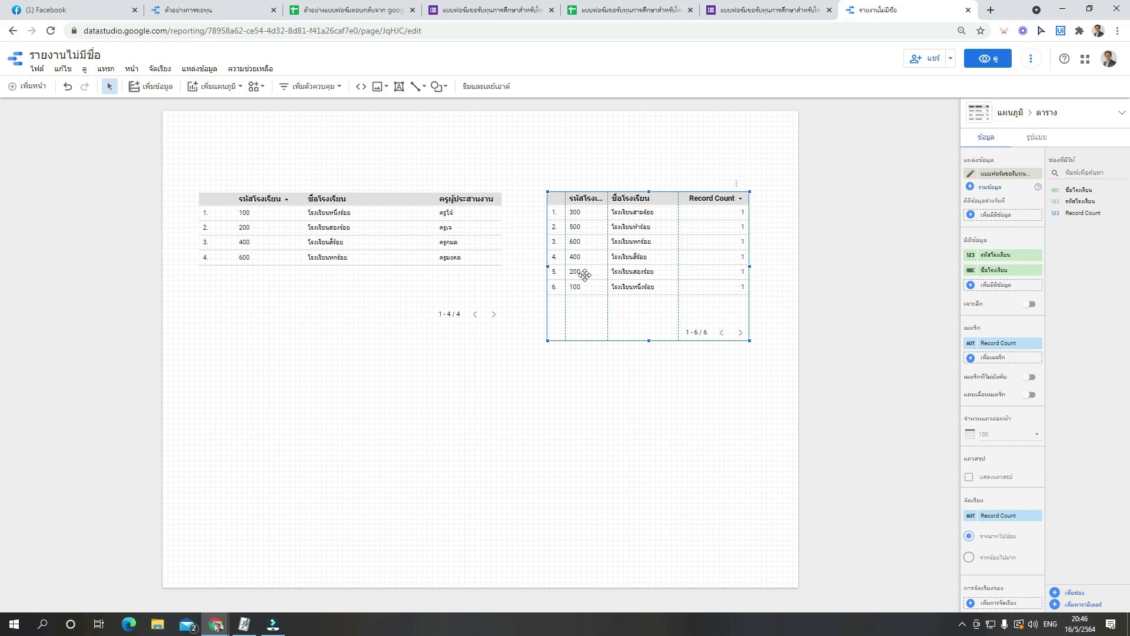
scroll(1005, 330, "down", 2)
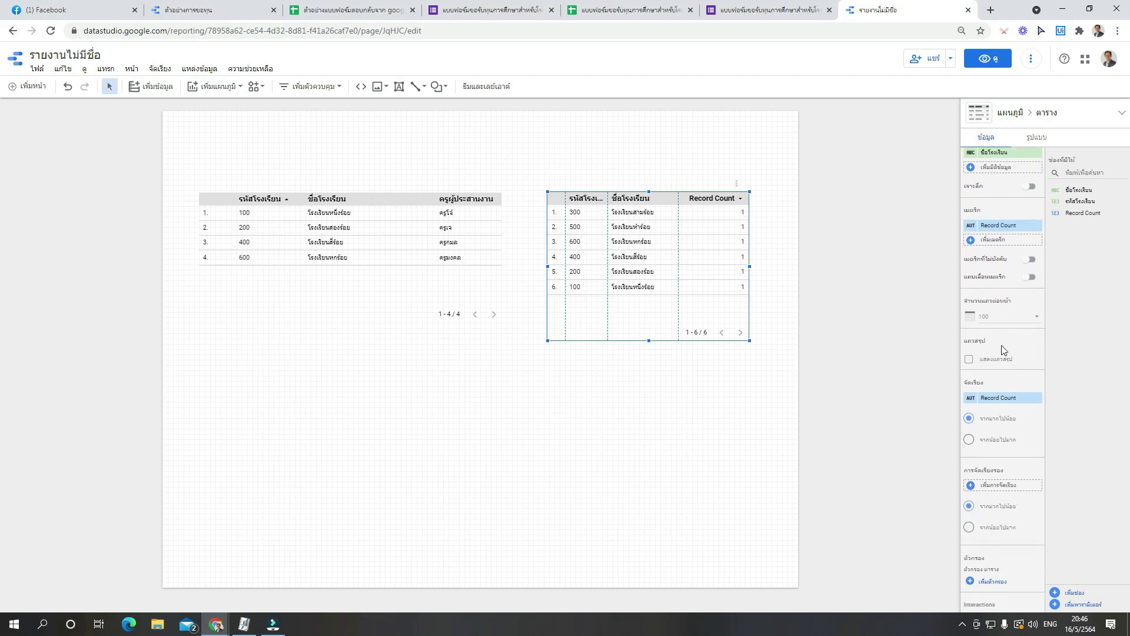
left_click(970, 440)
left_click(969, 527)
left_click(969, 418)
left_click(617, 288)
scroll(1020, 426, "down", 3)
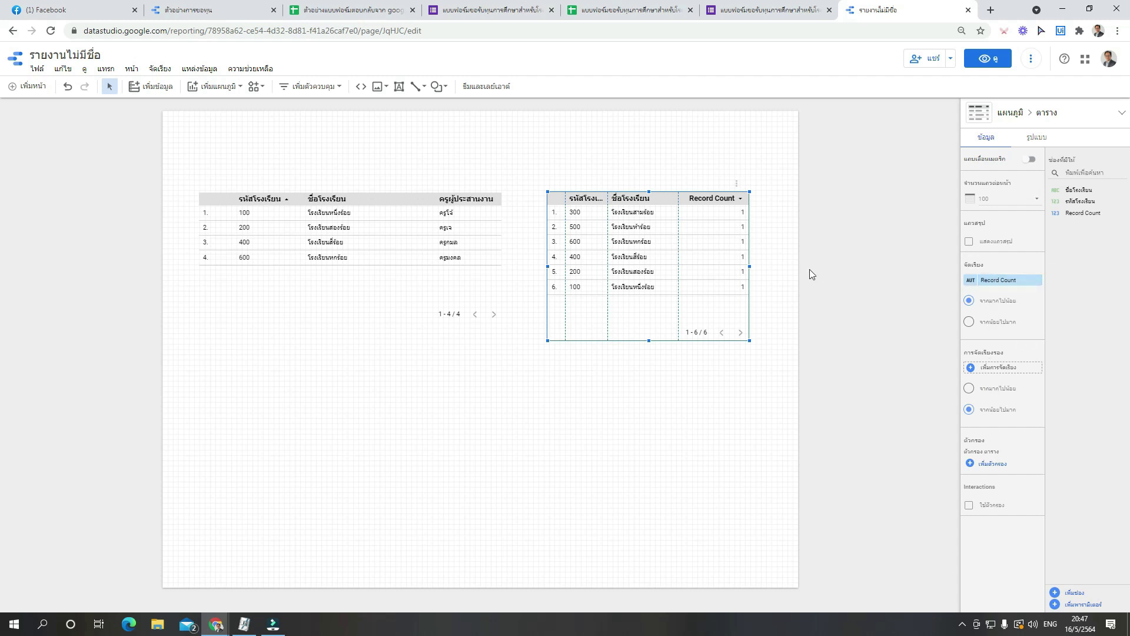
Remove the Record Count metric from the school list table and sort its rows by รหัสโรงเรียน in ascending order.
left_click(721, 221)
scroll(1007, 330, "up", 4)
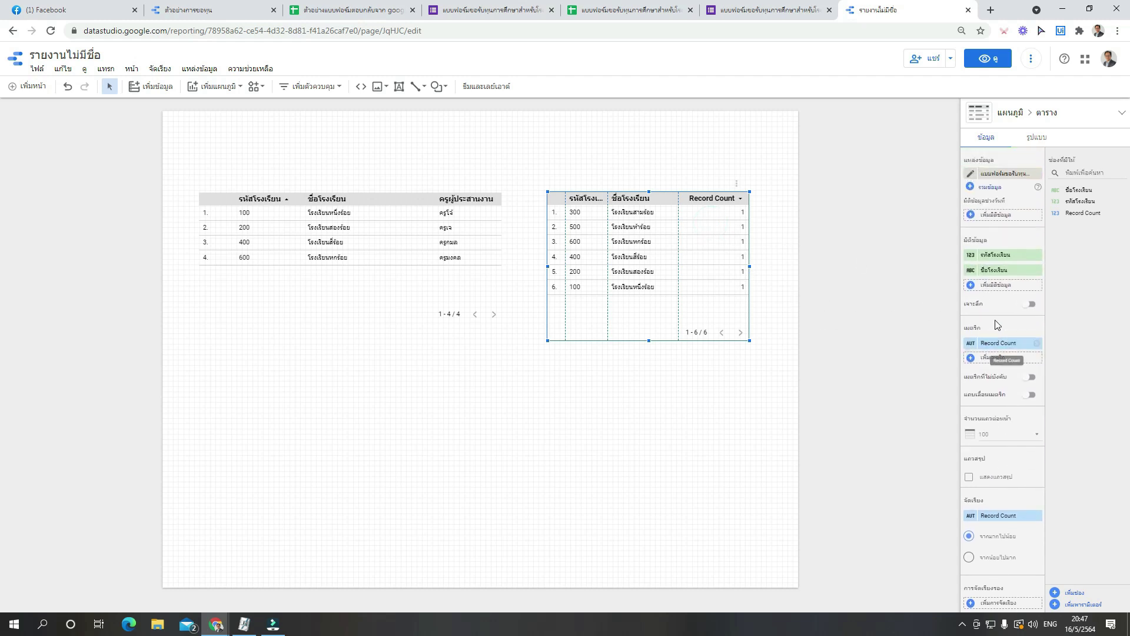
left_click(1036, 343)
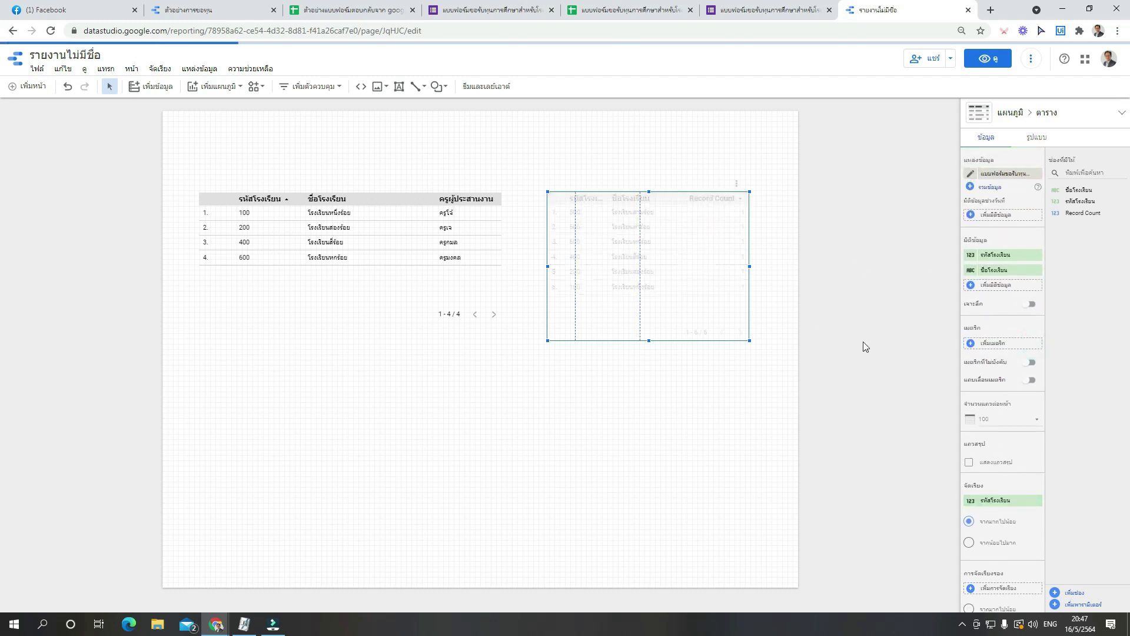
left_click(685, 280)
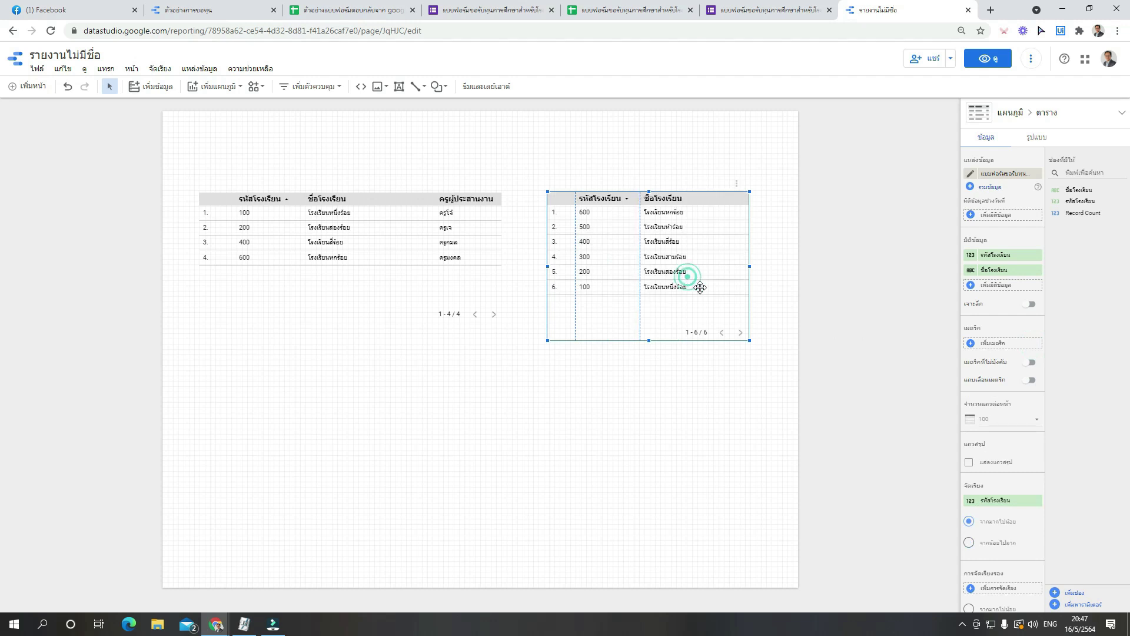
scroll(1012, 436, "down", 2)
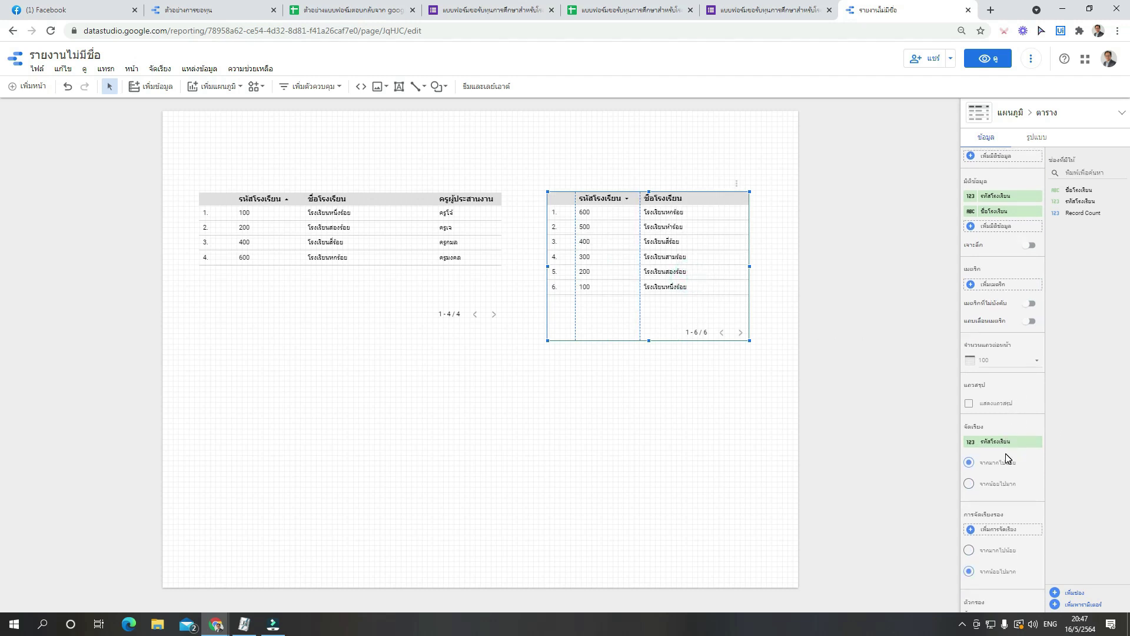
left_click(970, 486)
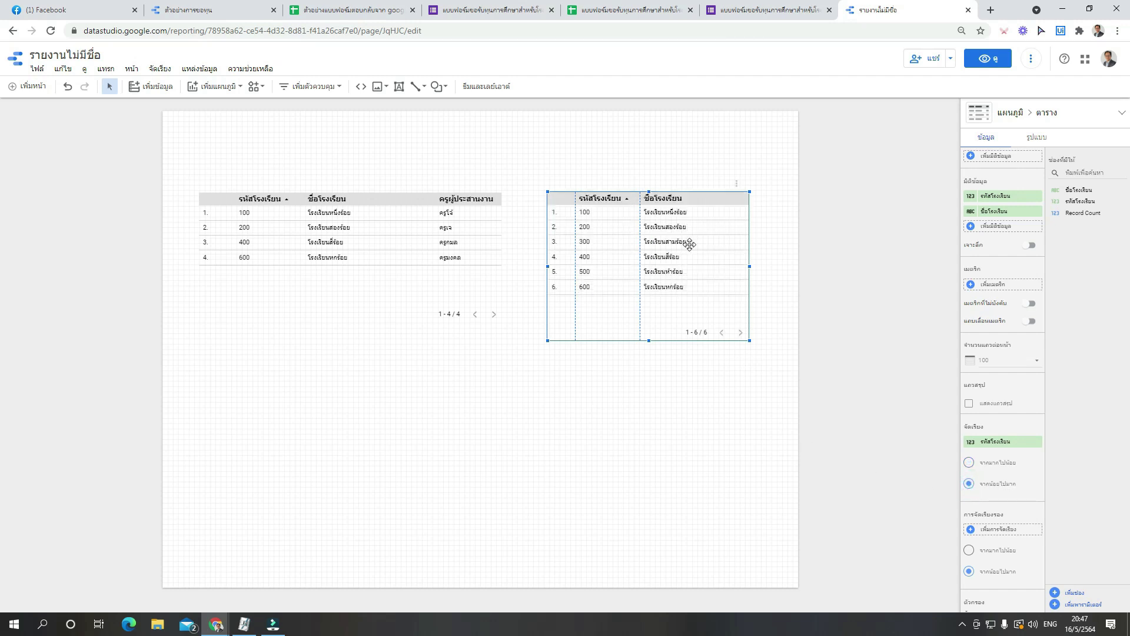
Nudge the school list table so its top edge lines up with the responses table, and deselect both tables.
left_click_drag(690, 253, 693, 254)
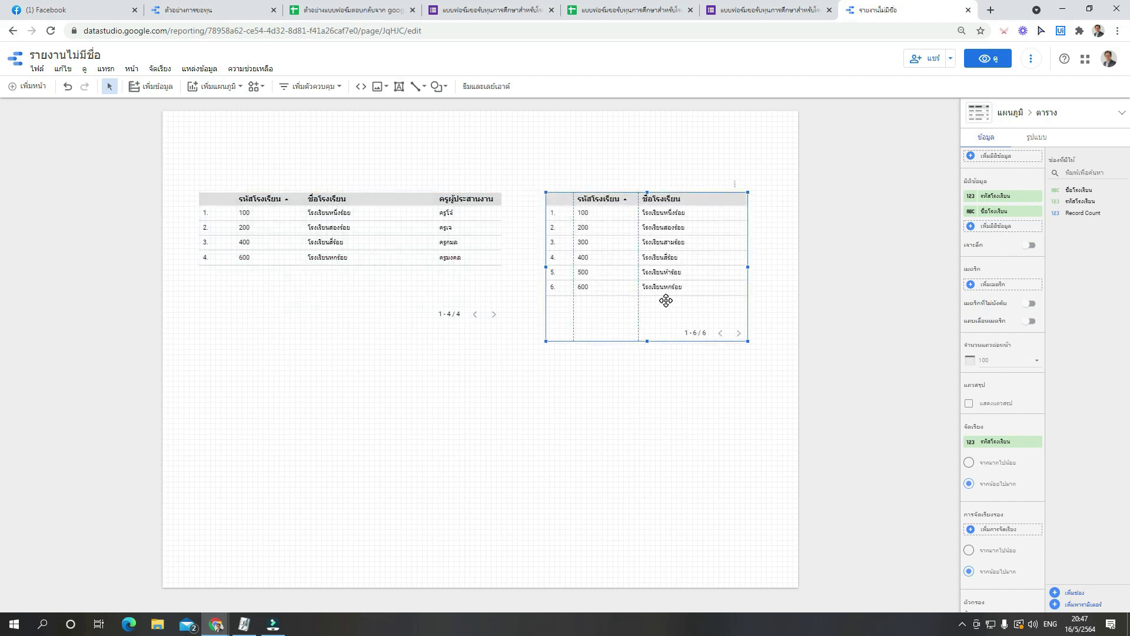
left_click(326, 242)
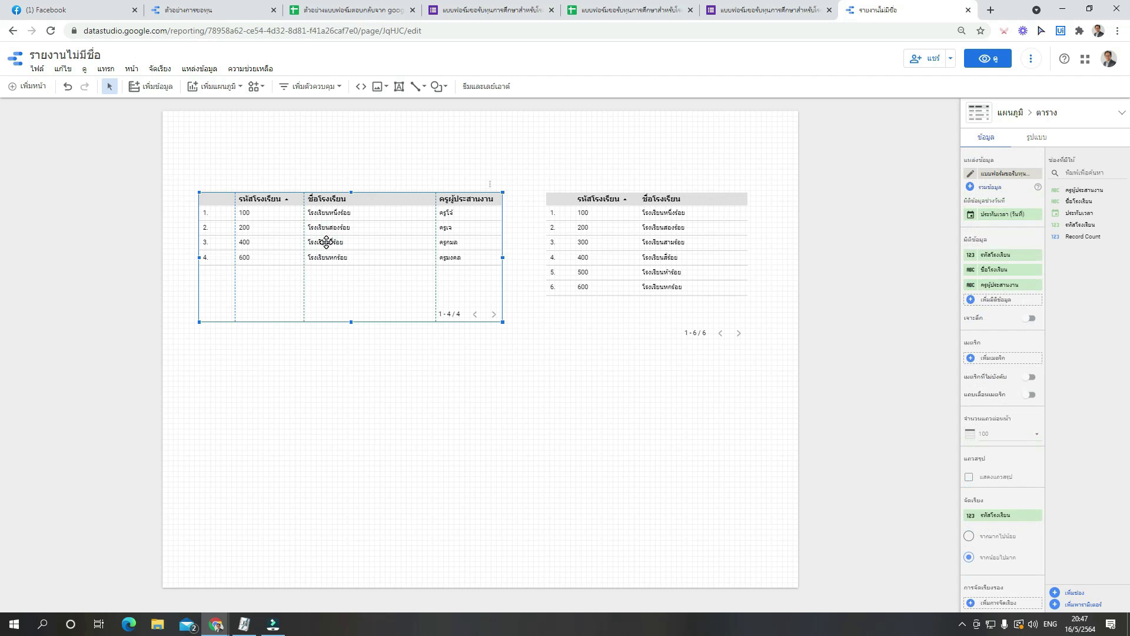
left_click(609, 229)
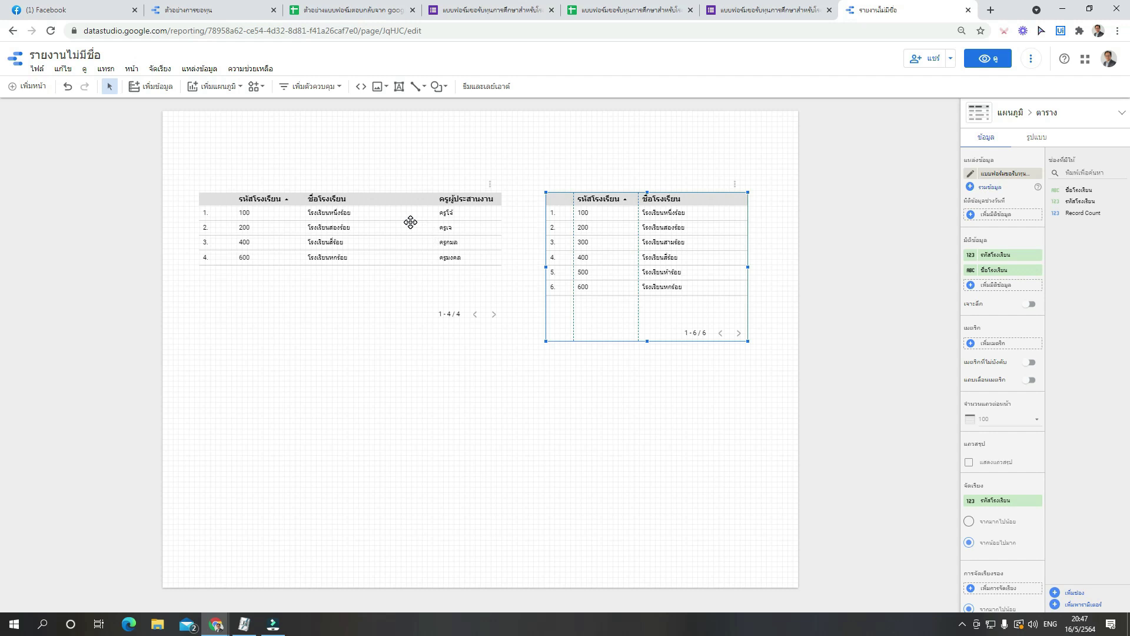
left_click(368, 163)
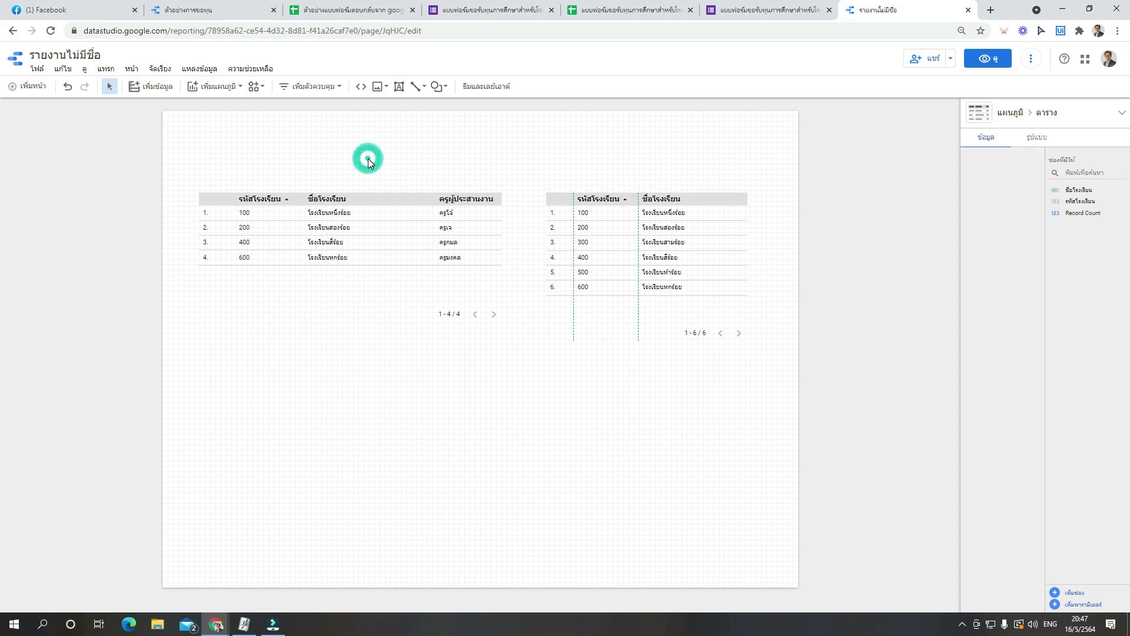
left_click(361, 222)
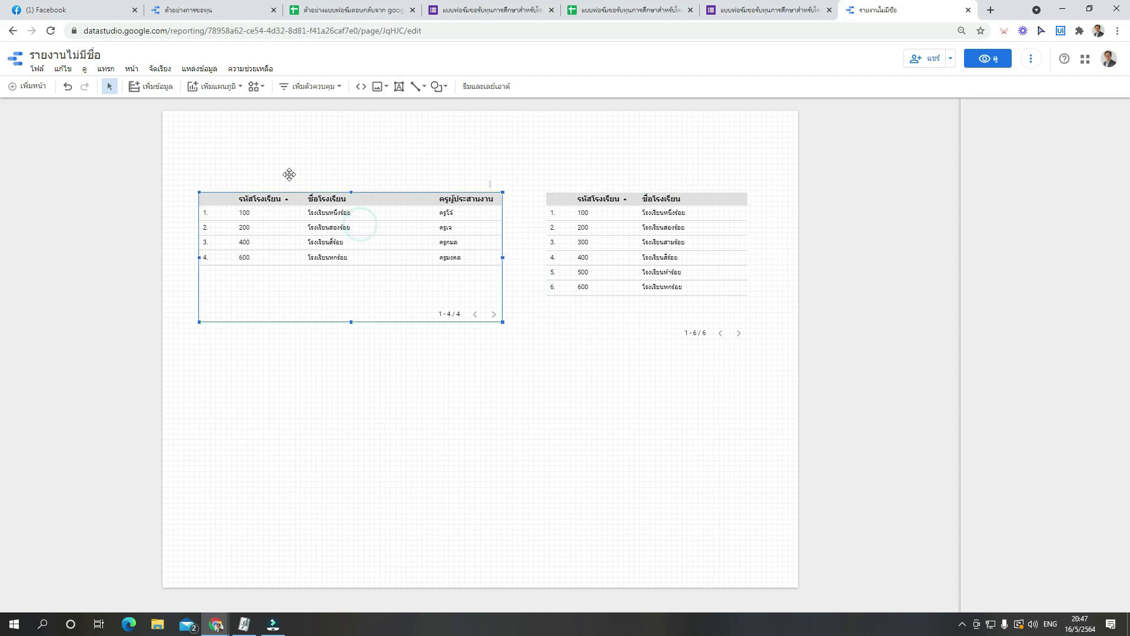
left_click(291, 126)
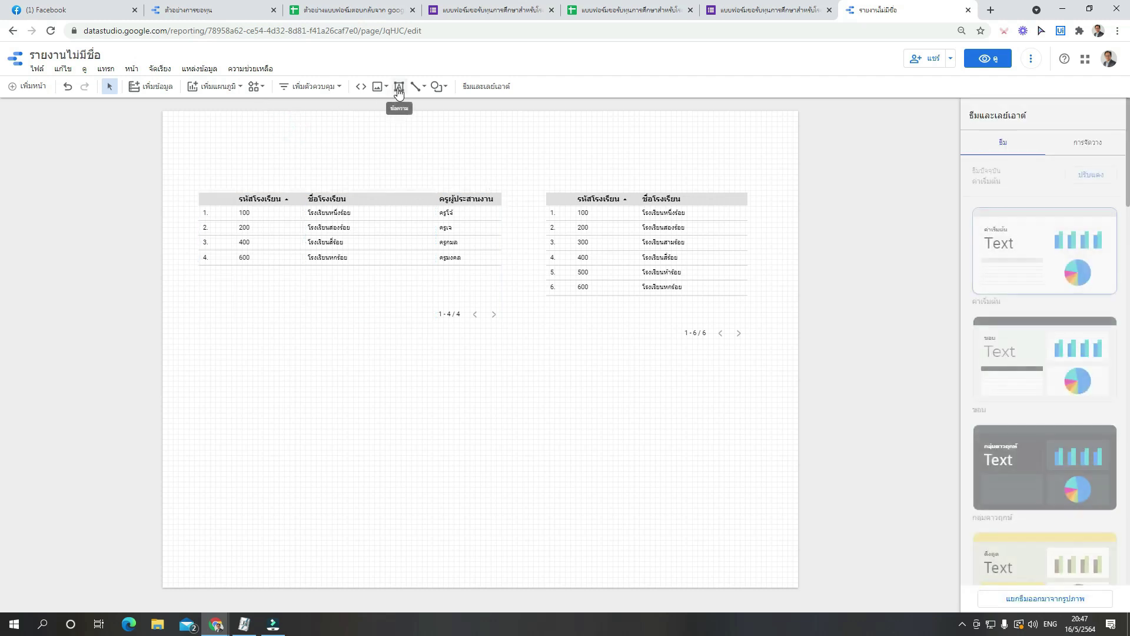
Add a text box above the responses table reading "ข้อมูลขอทุนที่มาจาก Google Form" and format it bold at 24px.
left_click(399, 86)
left_click_drag(203, 156, 445, 182)
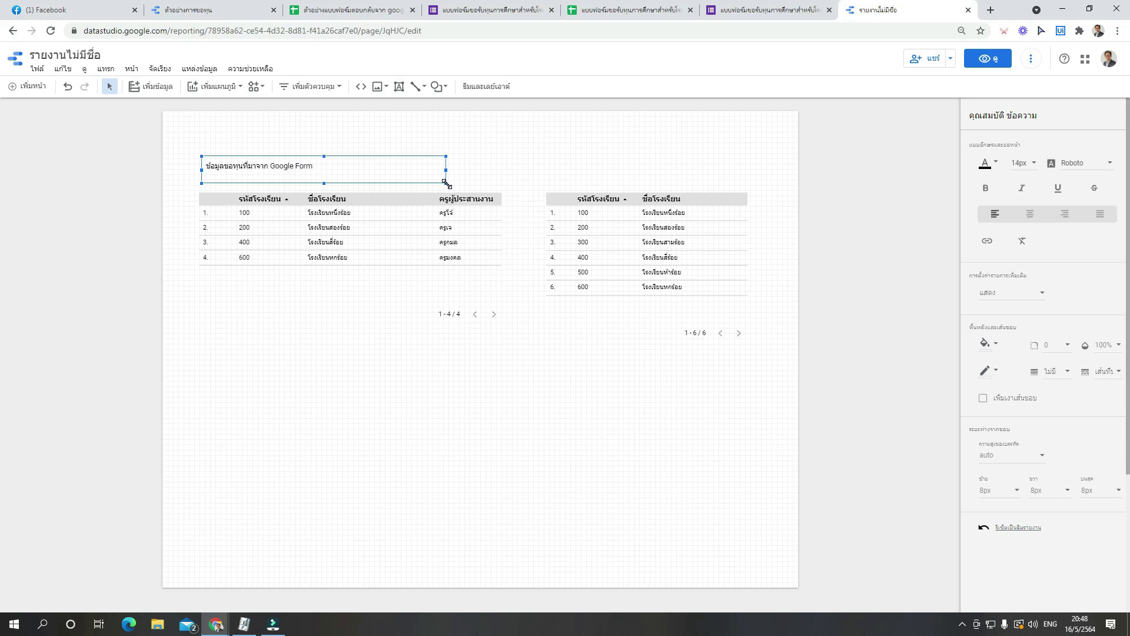
left_click_drag(377, 171, 143, 177)
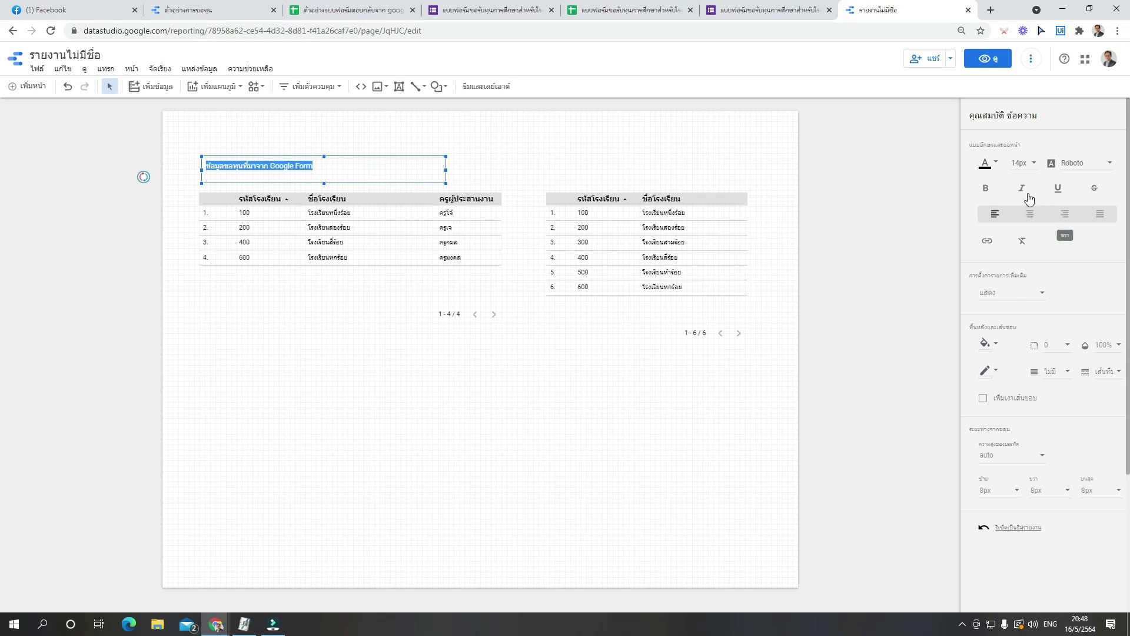
left_click(983, 190)
left_click(1023, 163)
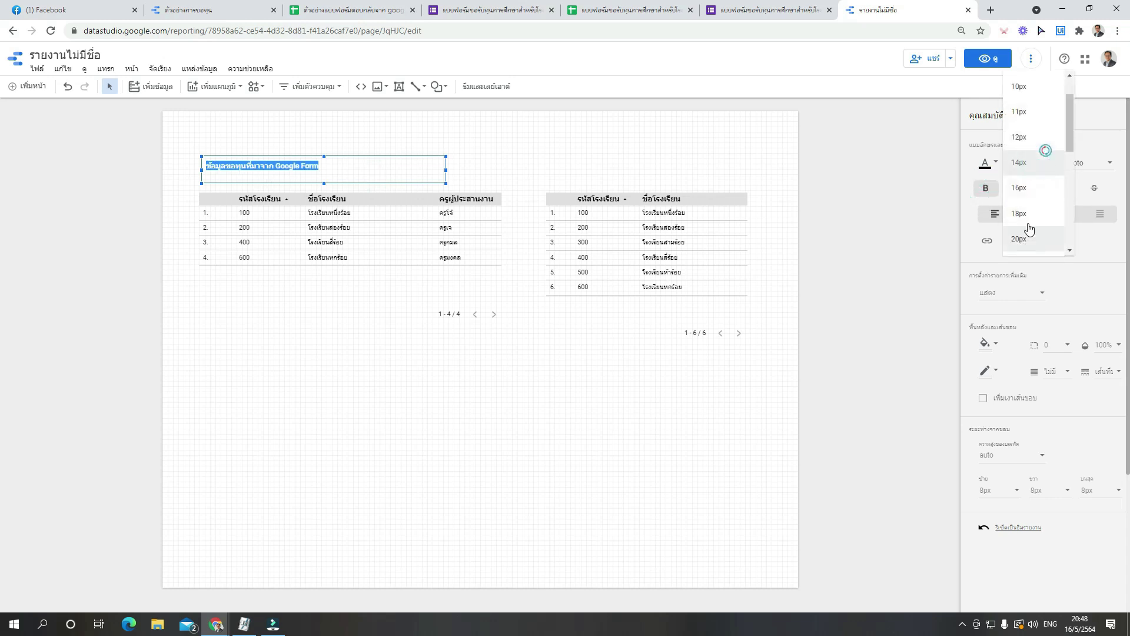
scroll(1031, 228, "down", 3)
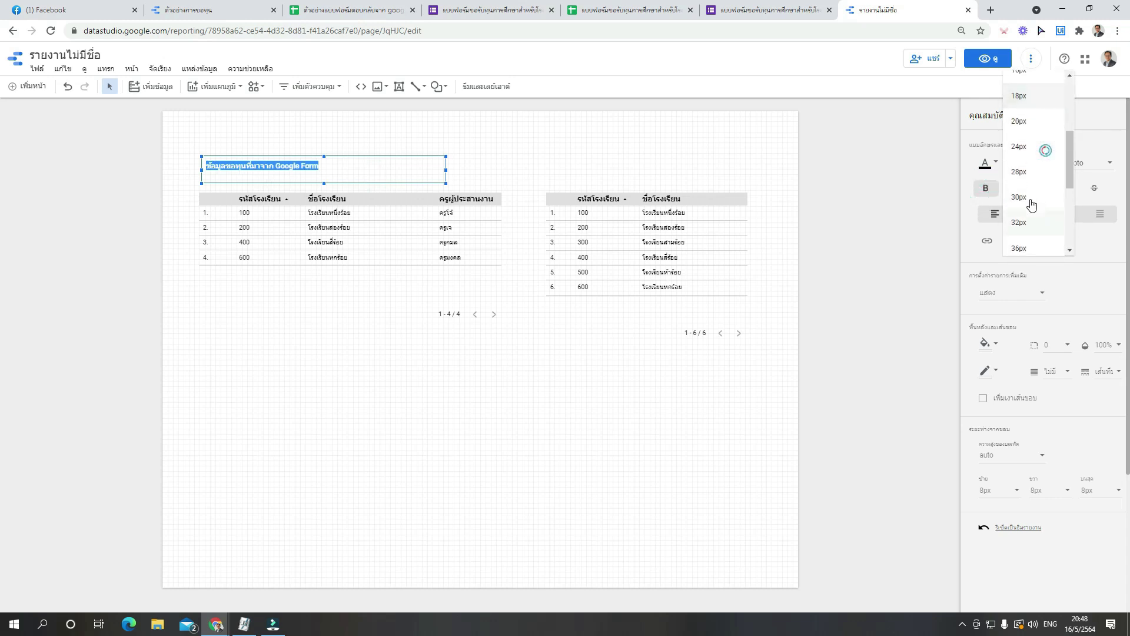
left_click(1025, 145)
left_click(431, 155)
left_click(497, 163)
Duplicate the heading, place one above the school list table, and change its text to "รายชื่อโรงเรียนทั้งหมดในเขตพื้นที่".
left_click(376, 159)
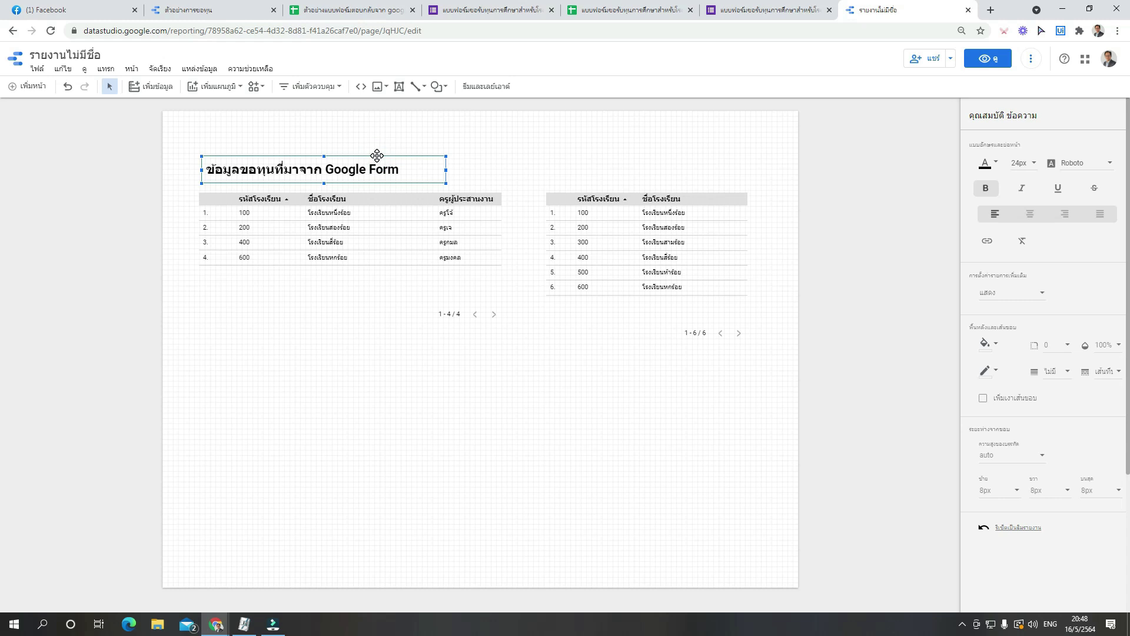
key("ctrl+d")
left_click_drag(422, 165, 544, 197)
double_click(749, 177)
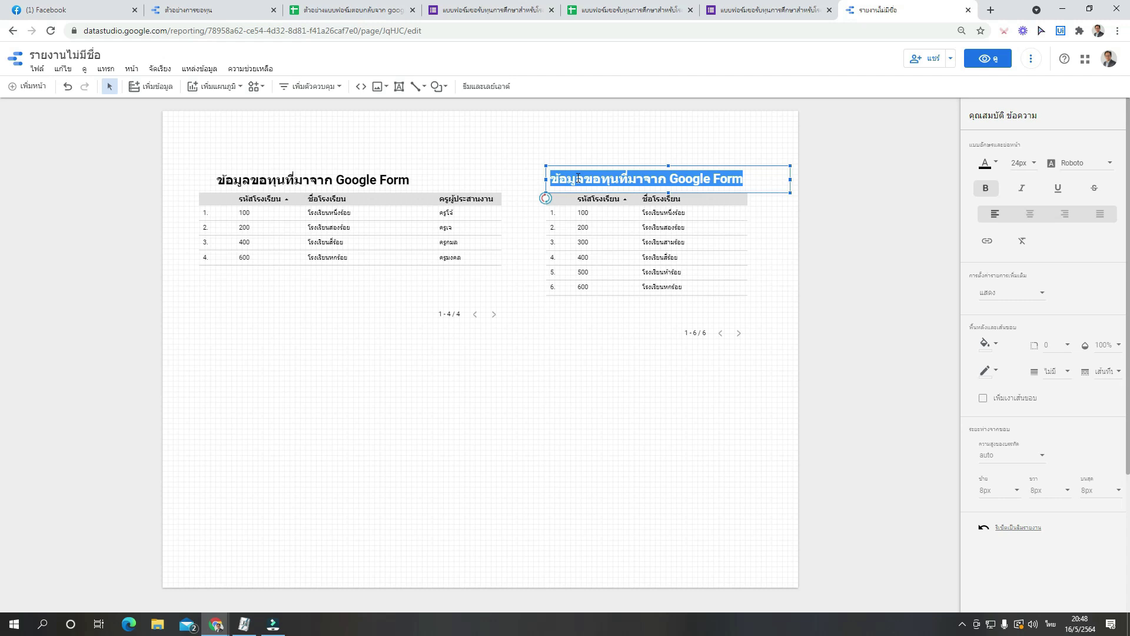
type("รายชื่อโรงเ")
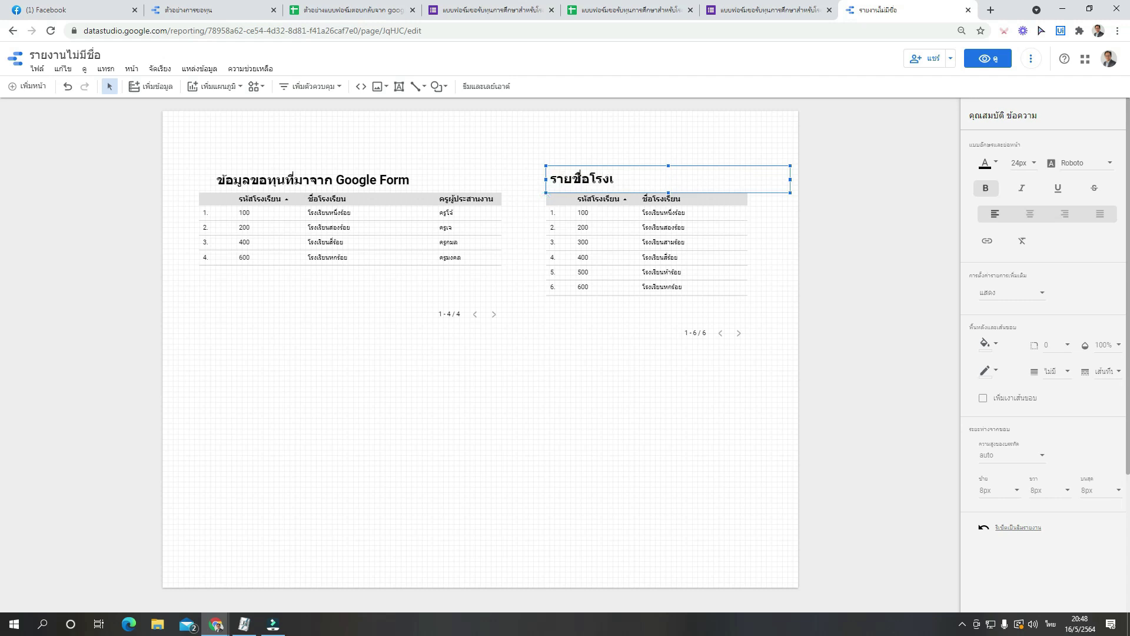
type("รียนทั้งหมดในเขตพื้นที่")
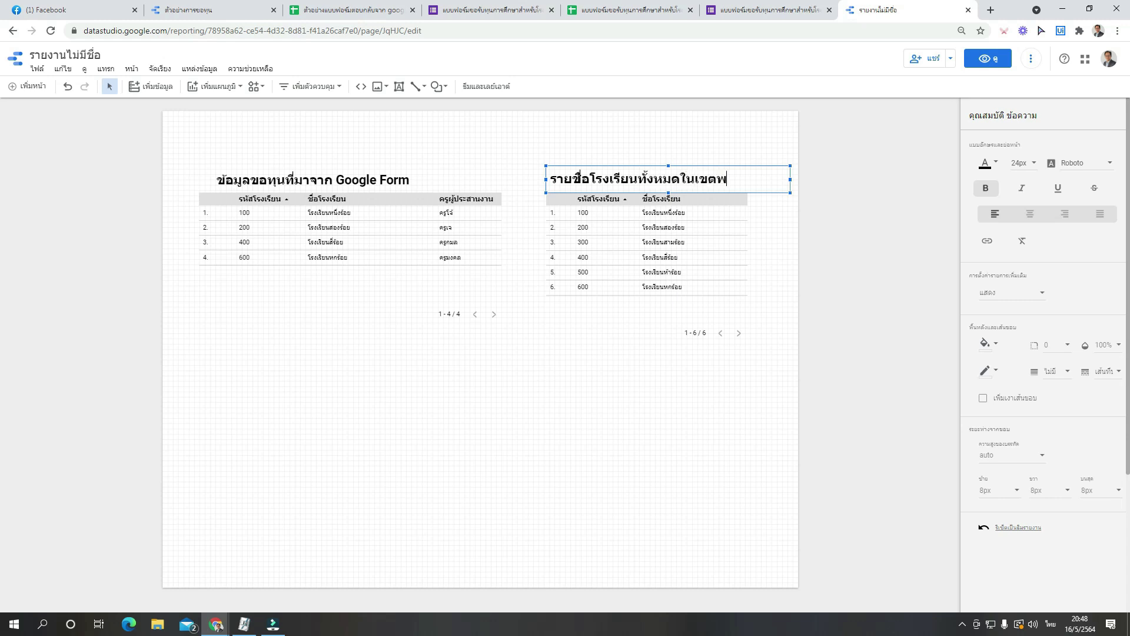
left_click(488, 458)
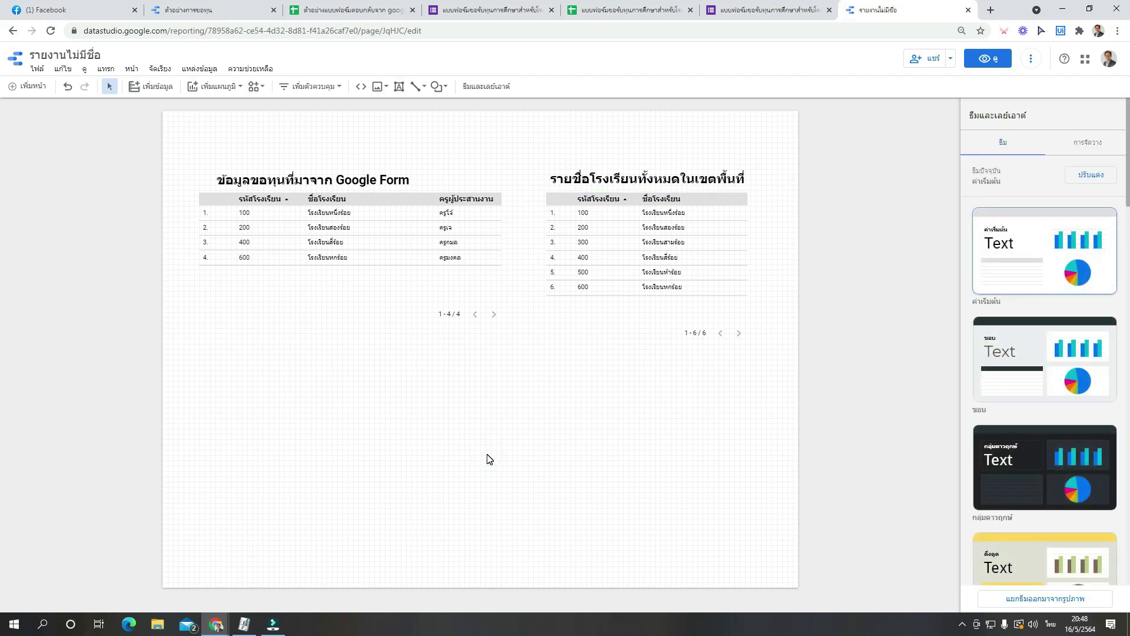
Duplicate the responses heading, place the copy below the responses table, and align the original with that table's left edge.
left_click(399, 179)
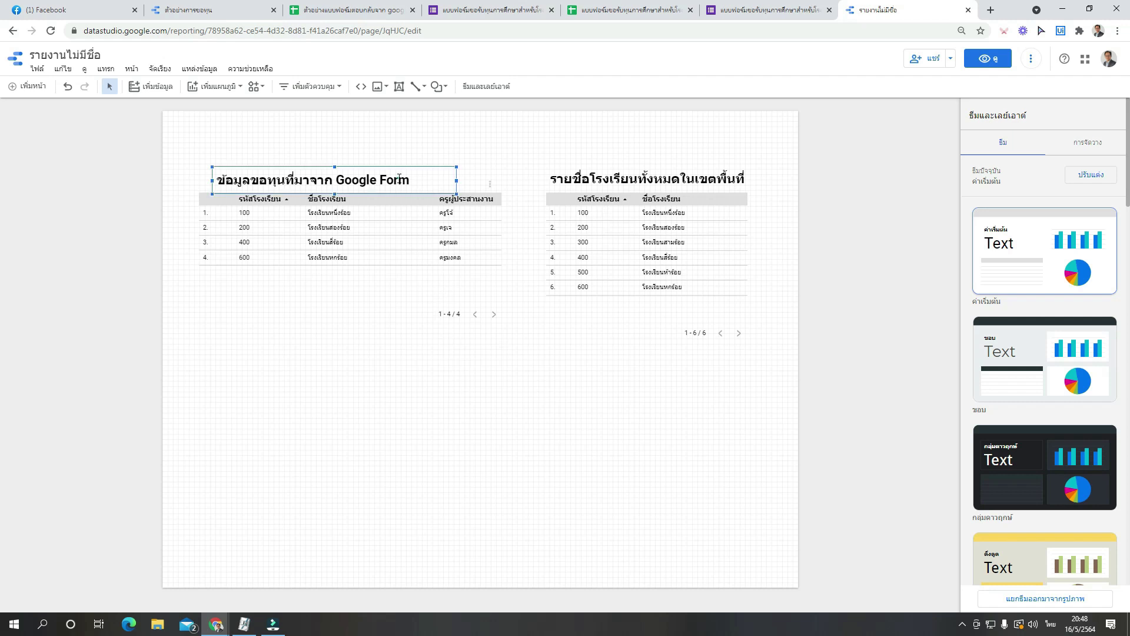
key("ctrl+d")
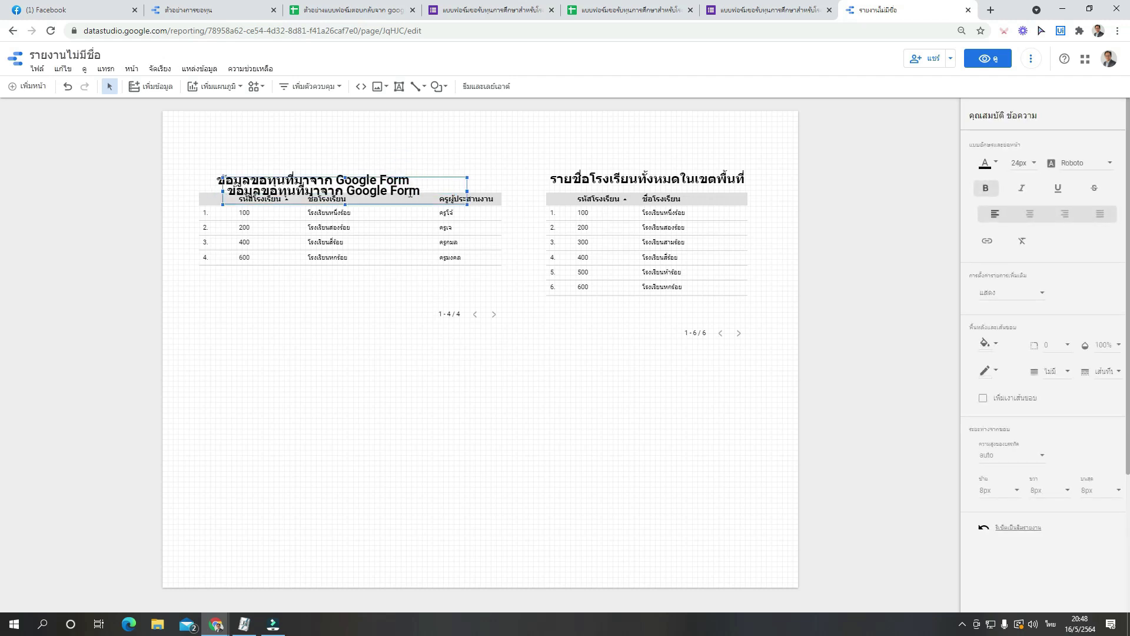
left_click_drag(430, 175, 424, 365)
left_click(391, 177)
left_click_drag(391, 177, 367, 170)
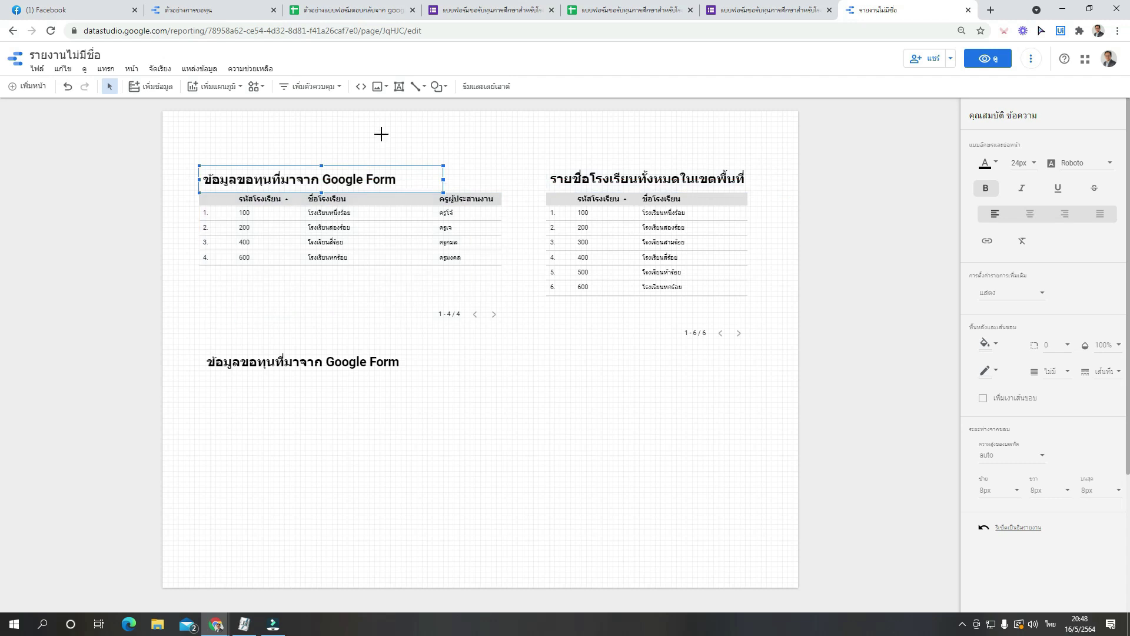
Change the lower heading's text to "ข้อมูลโรงเรียนที่ยังไม่ได้กรอกข้อมูลขอทุนการศึกษา" and widen its text box to fit one line.
left_click(464, 394)
left_click(348, 362)
double_click(348, 361)
left_click_drag(240, 361, 480, 364)
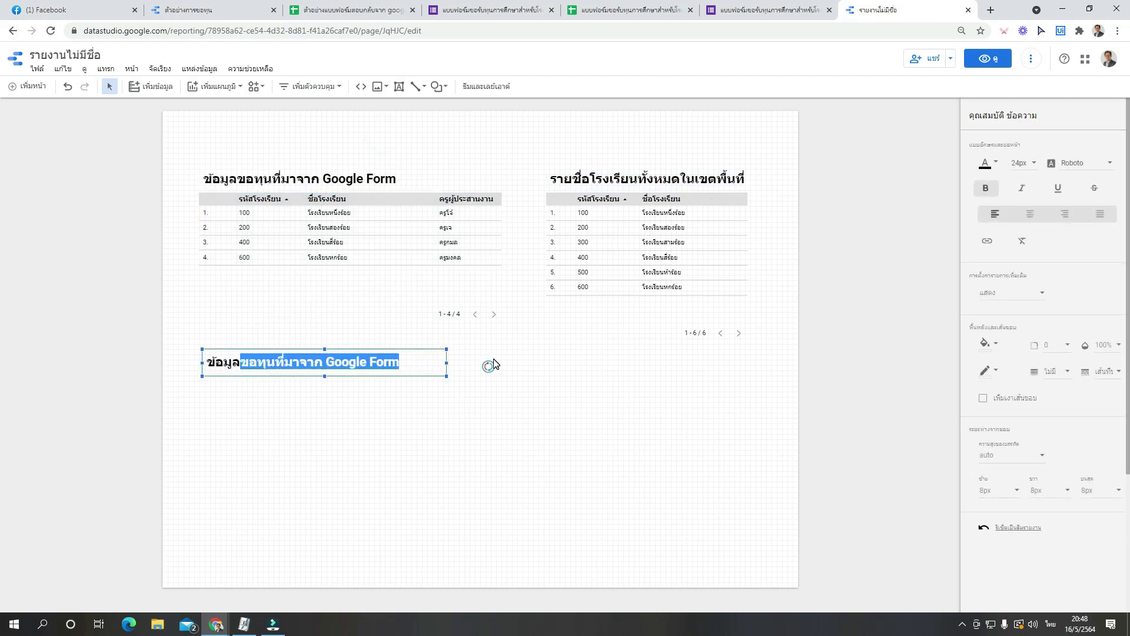
type("โรงเรียนที่ยังไม่ได้กรอกข้อมูลขอทุนการ")
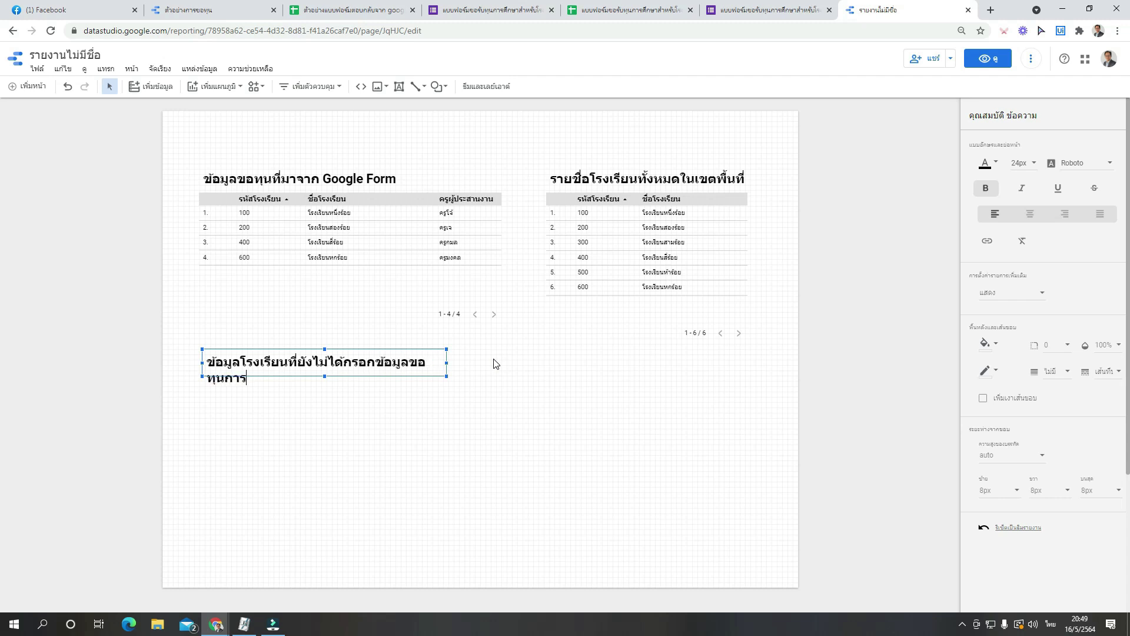
type("ศึก")
left_click_drag(447, 361, 547, 361)
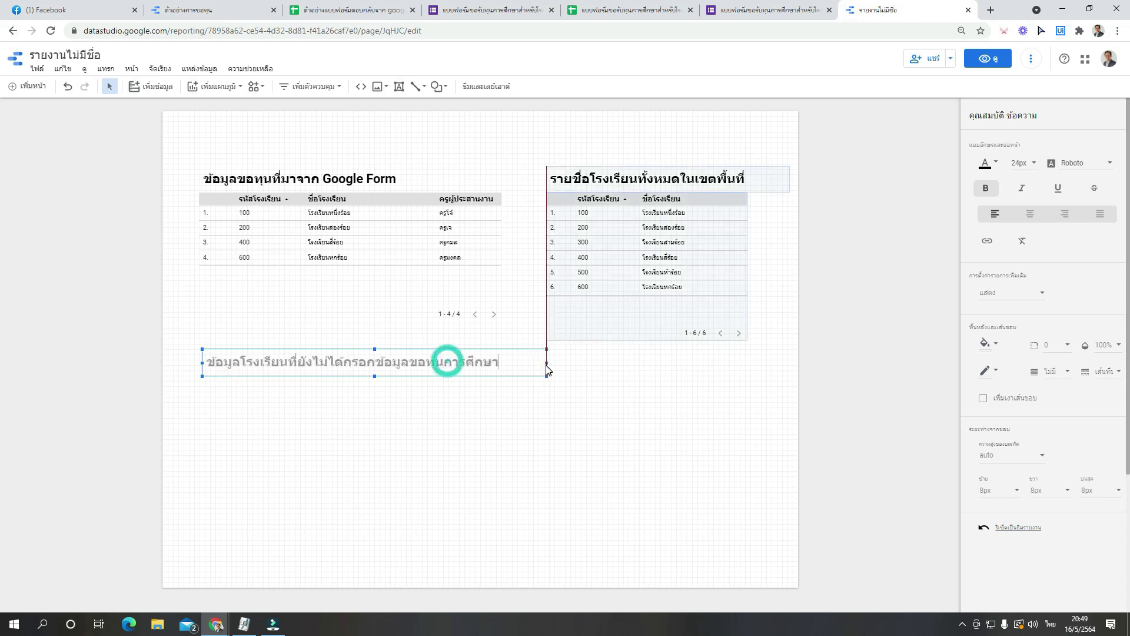
left_click(566, 410)
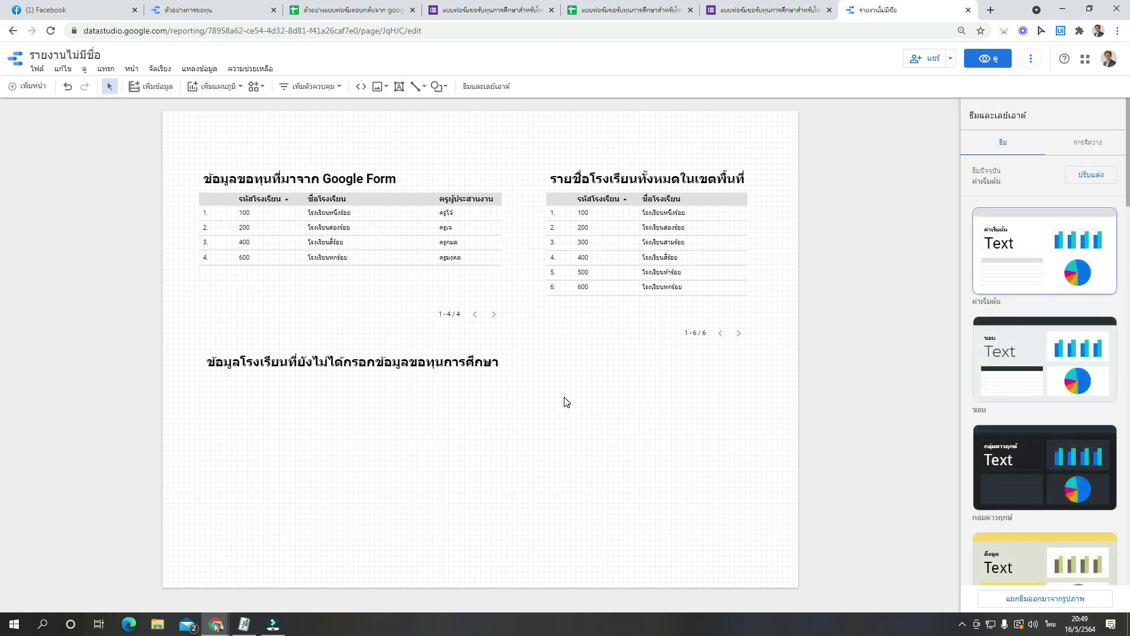
Duplicate the full school list table, place the copy under the new lower heading, and widen it.
left_click(465, 229)
left_click(610, 258)
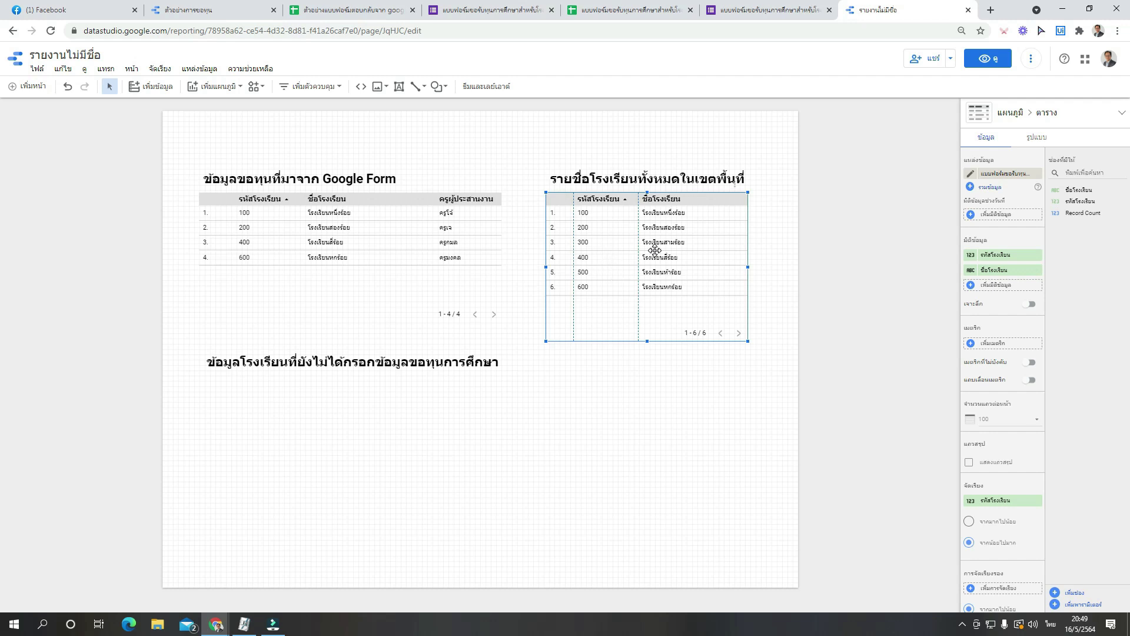
left_click(663, 359)
left_click(636, 269)
right_click(620, 270)
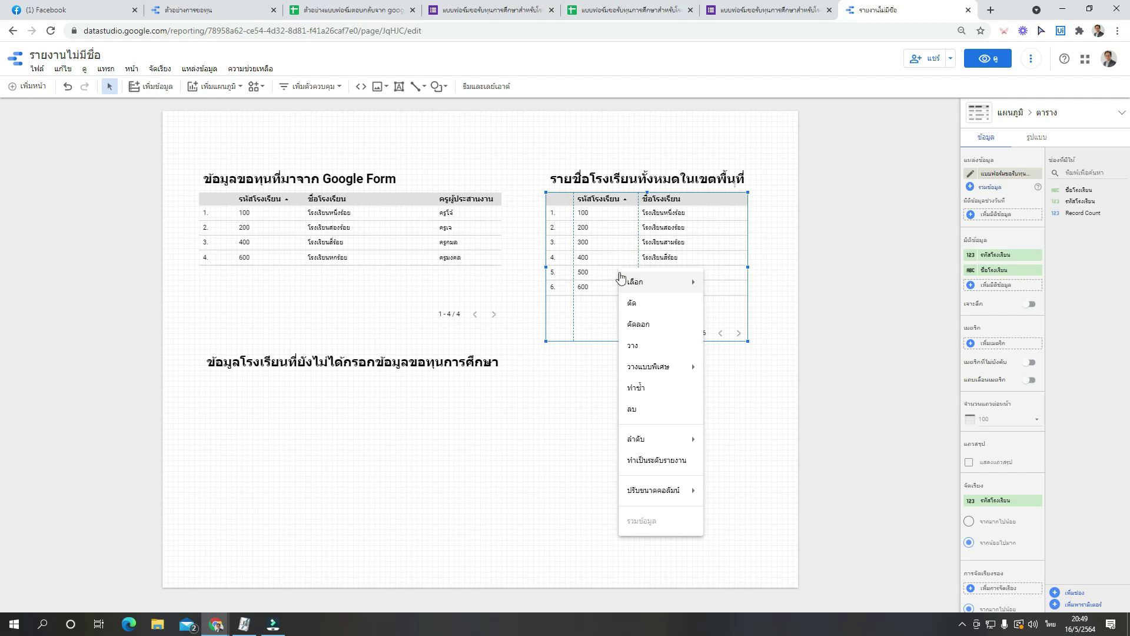
left_click(634, 390)
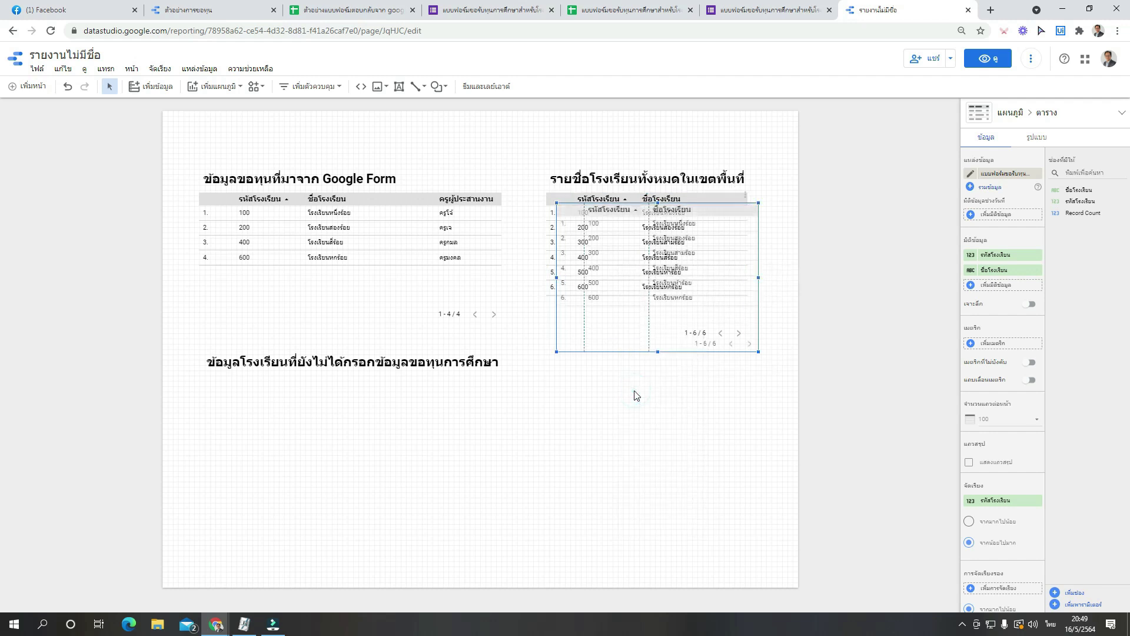
left_click_drag(704, 260, 362, 455)
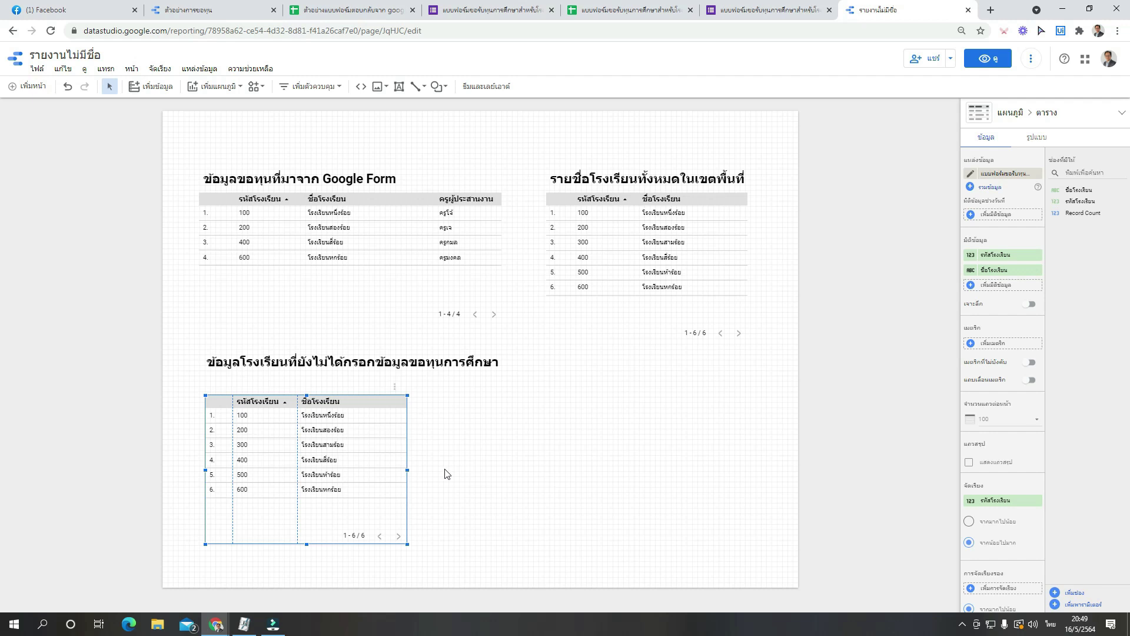
left_click_drag(408, 469, 544, 490)
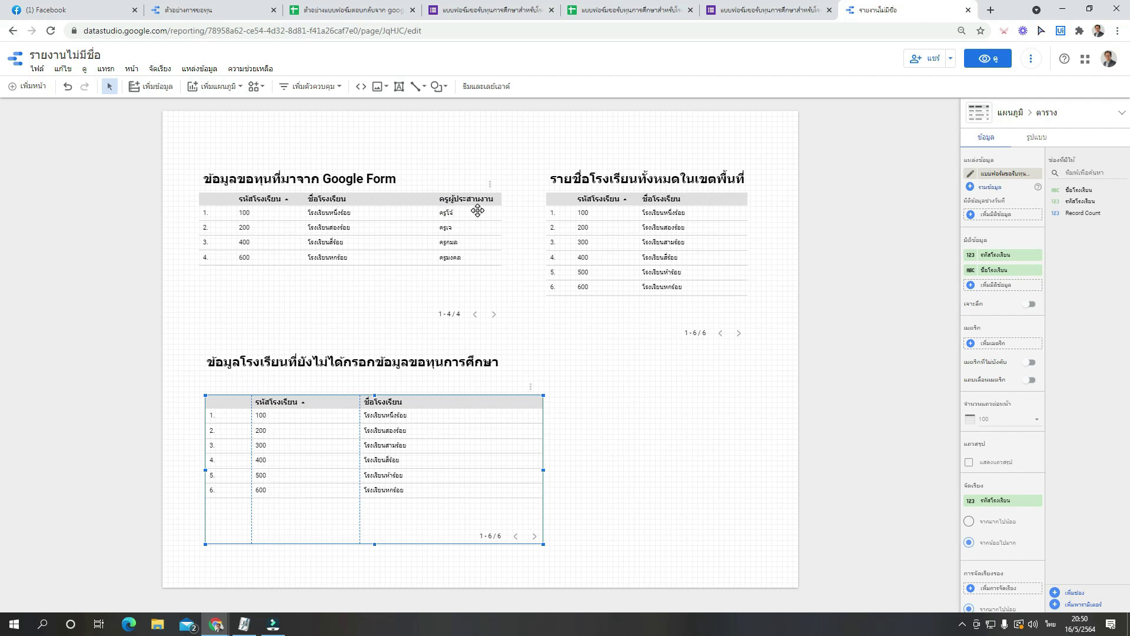
left_click(589, 438)
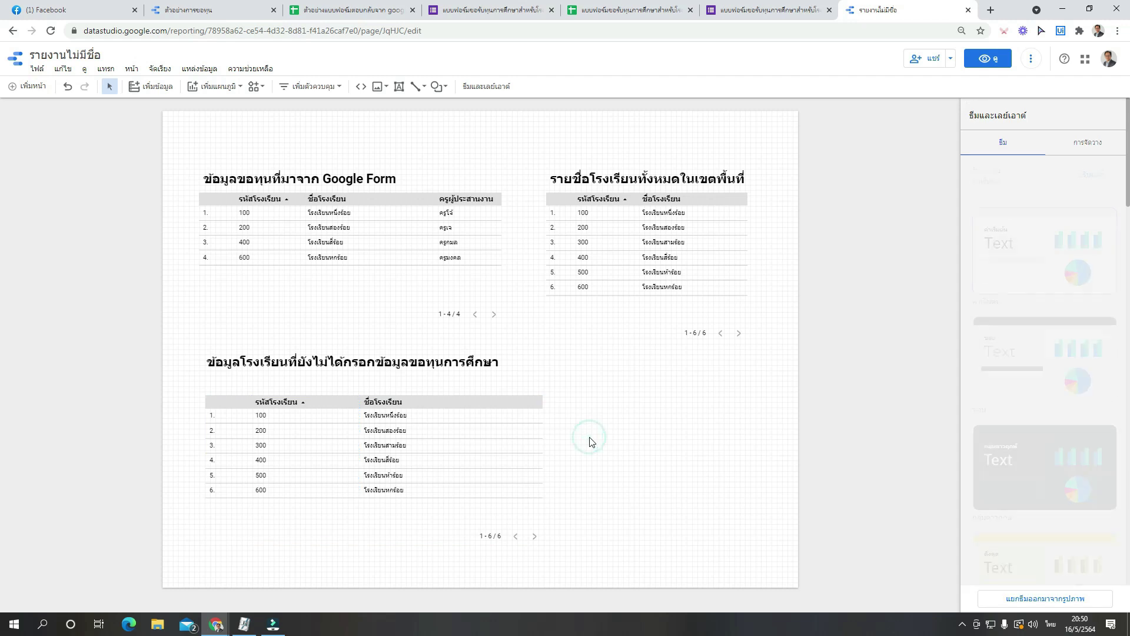
Blend the lower table's data with the form responses source, removing รหัสโรงเรียน so that only ชื่อโรงเรียน is the join key.
left_click(425, 436)
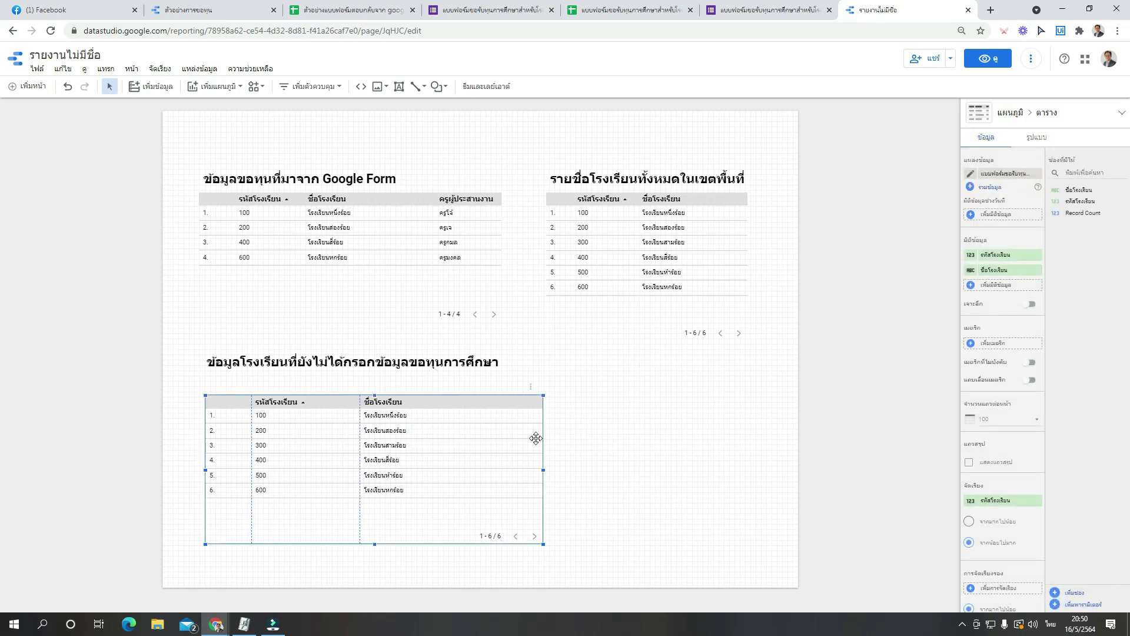
left_click(994, 189)
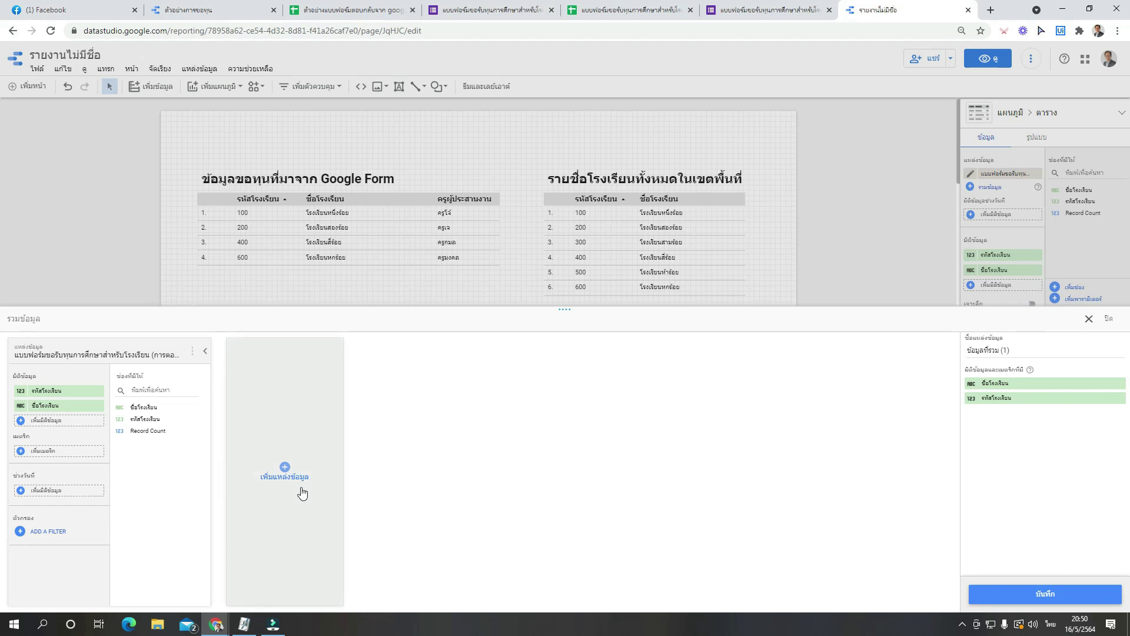
left_click(288, 469)
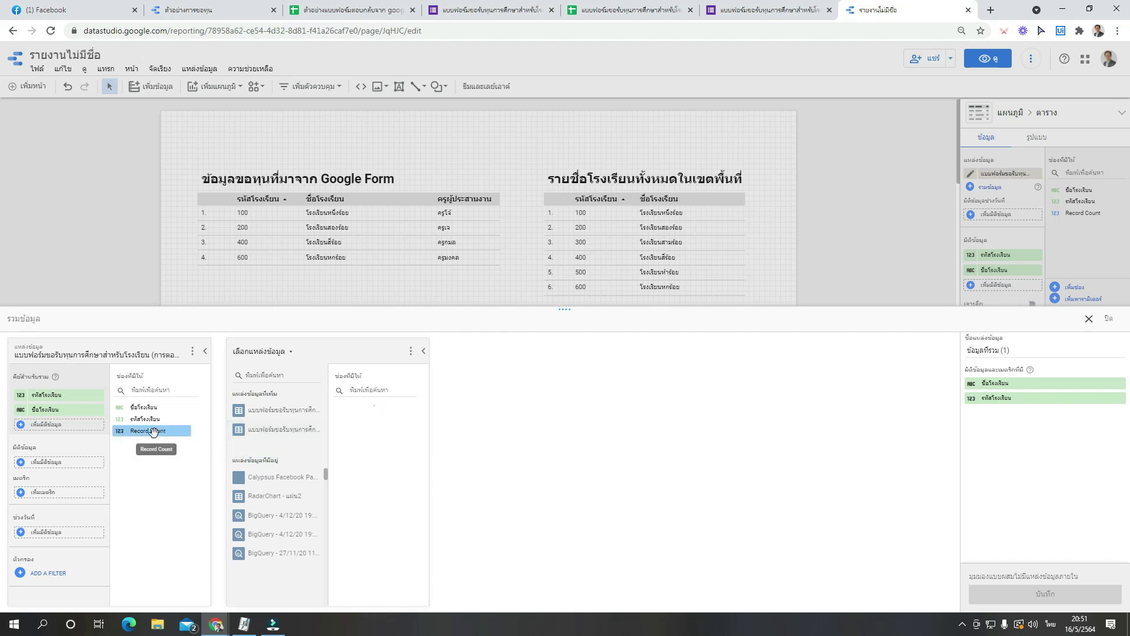
left_click(276, 416)
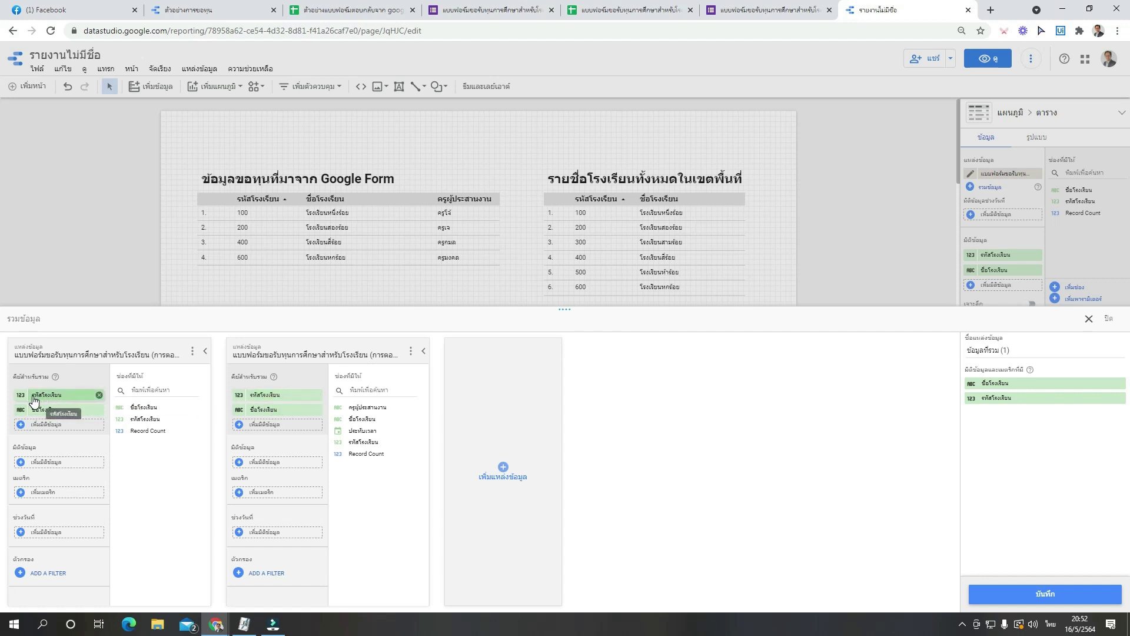
left_click(99, 395)
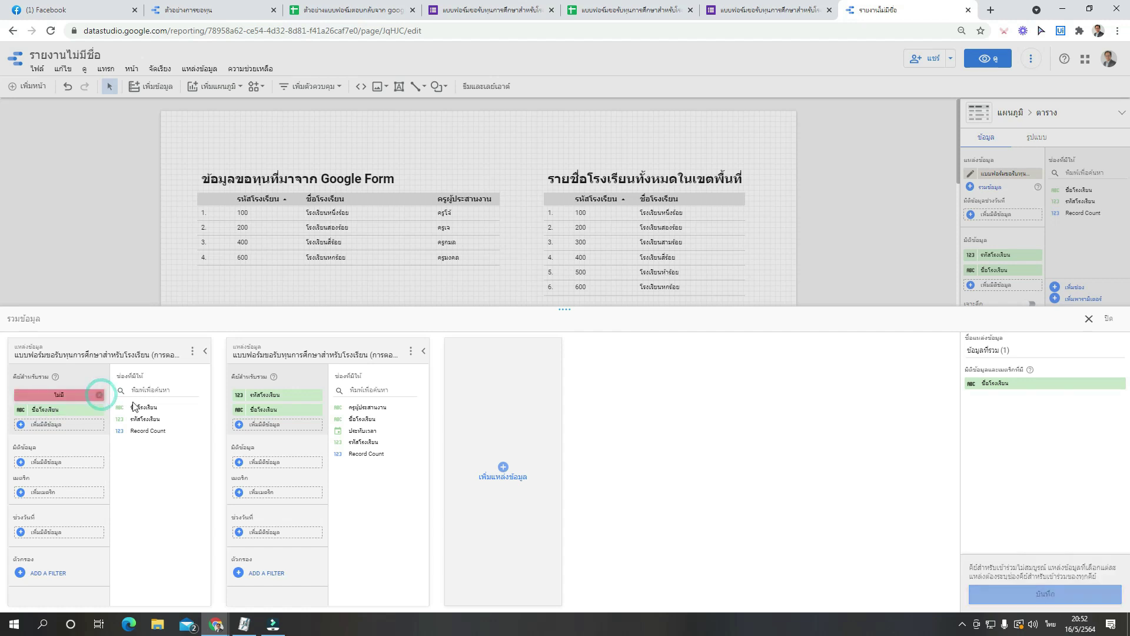
left_click(318, 395)
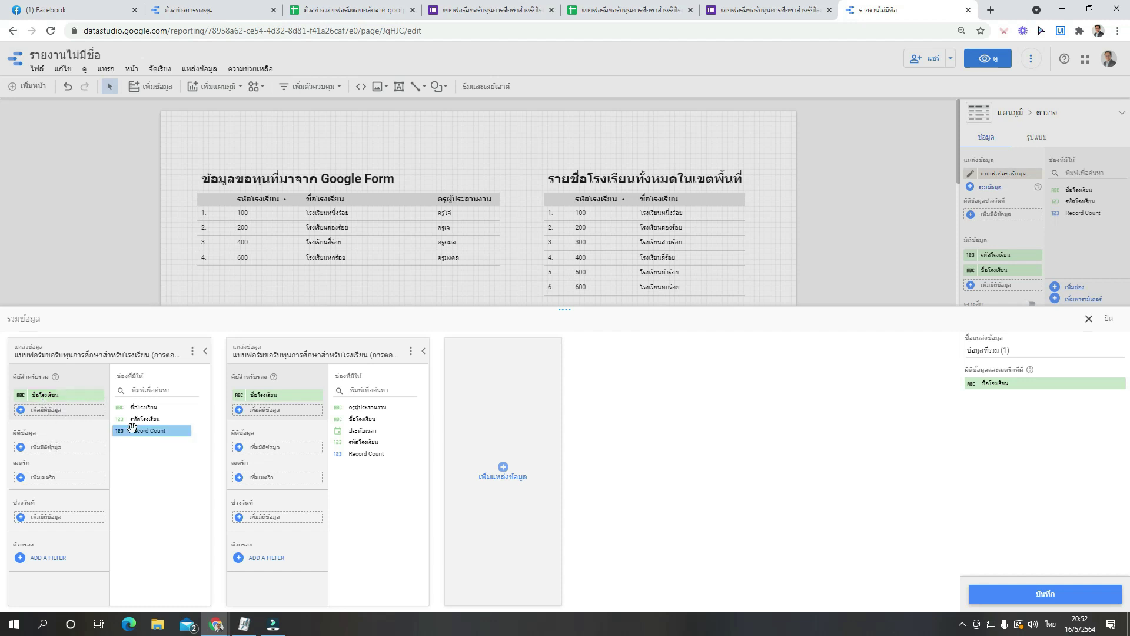
Add รหัสโรงเรียน from the school list and ครูผู้ประสานงาน from the form responses as blend dimensions, and save the blend.
left_click_drag(133, 422, 57, 454)
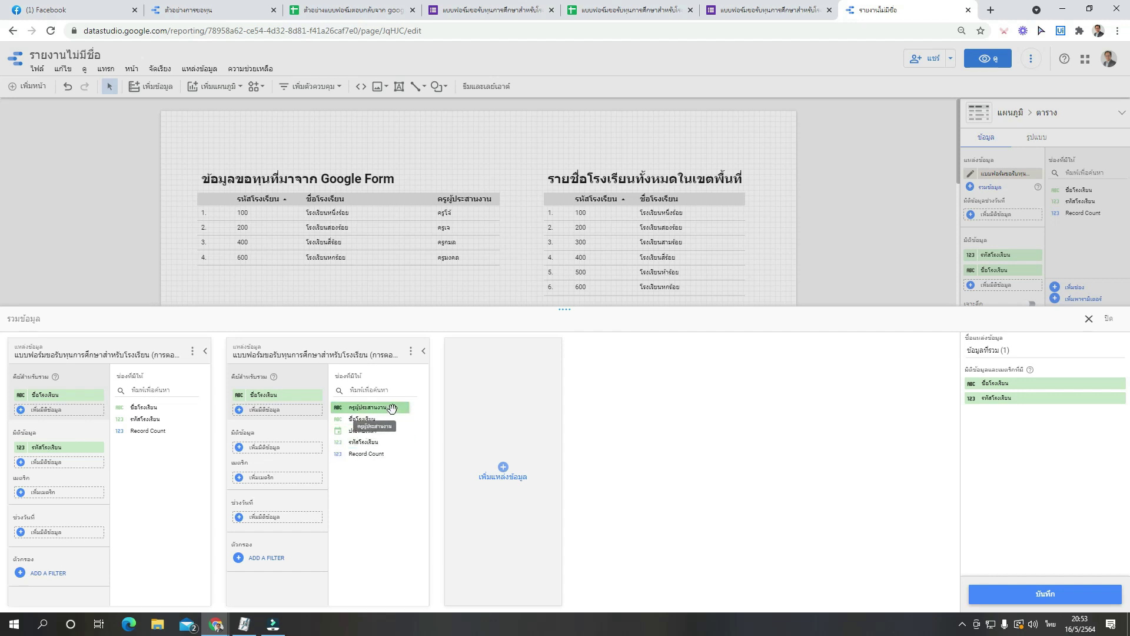
left_click_drag(392, 408, 280, 448)
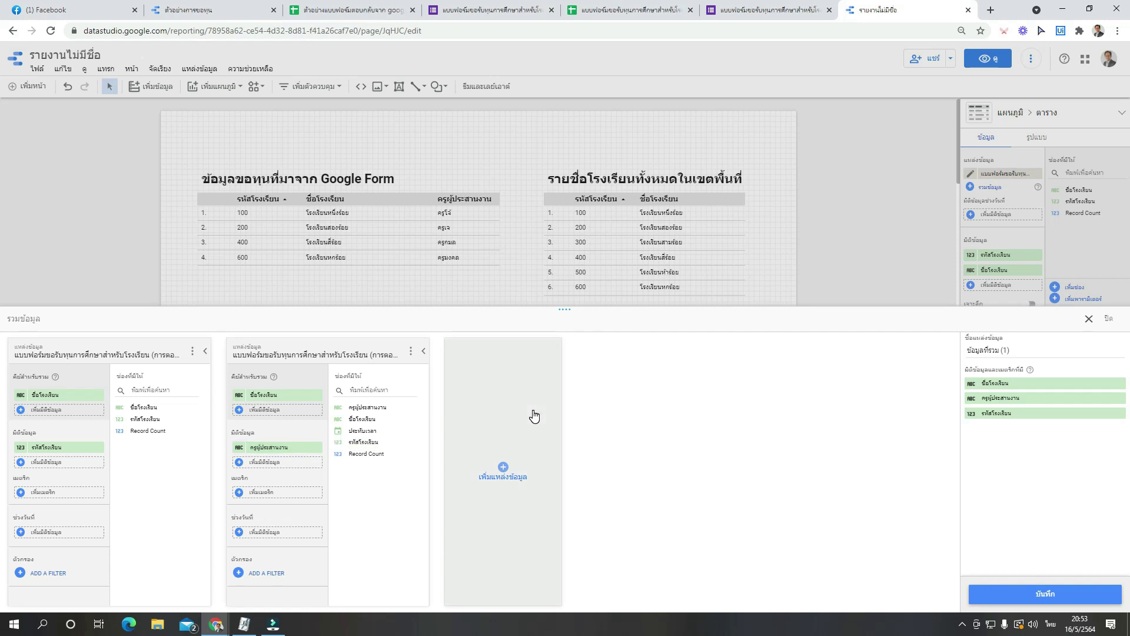
left_click(1020, 603)
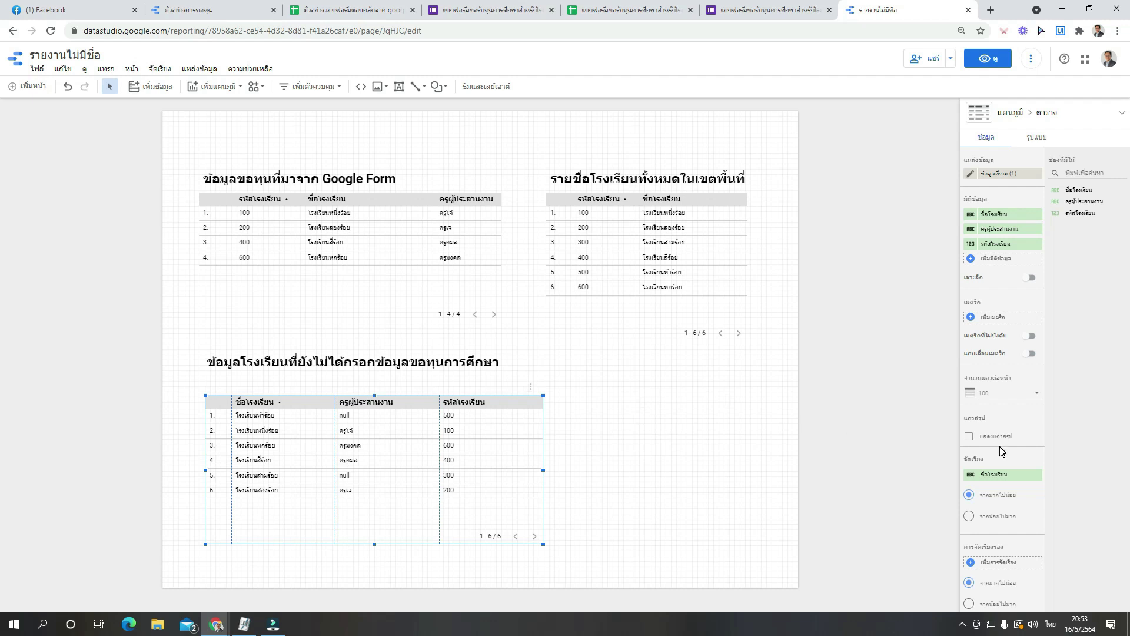
Make รหัสโรงเรียน the first dimension of the blended table and sort the rows by it in ascending order.
scroll(1019, 416, "down", 2)
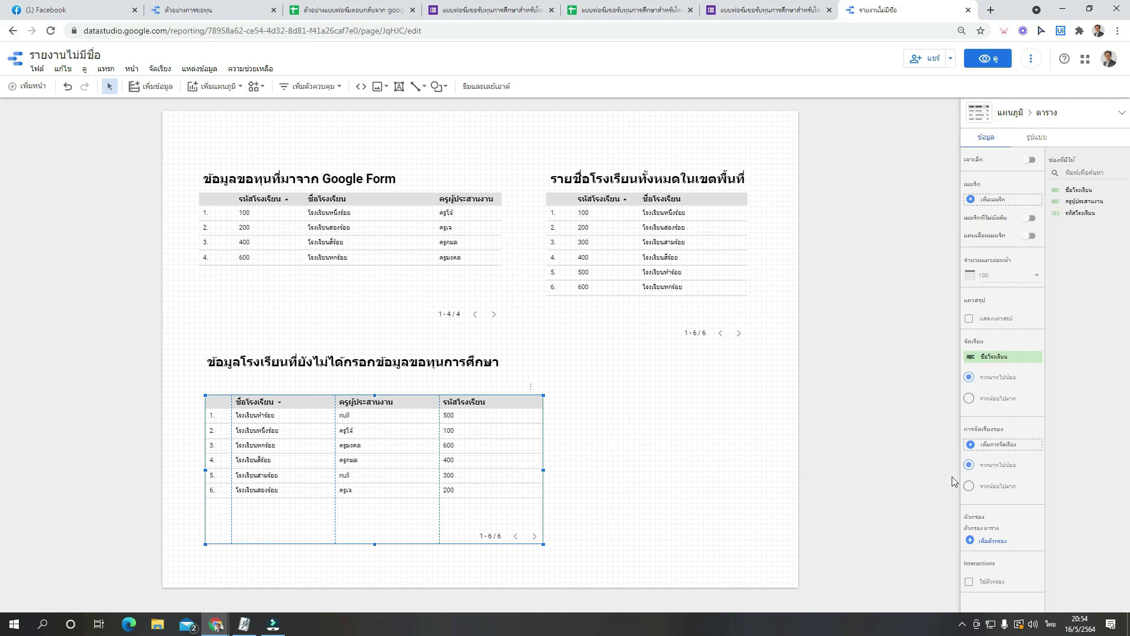
left_click(970, 487)
left_click(594, 446)
left_click(444, 459)
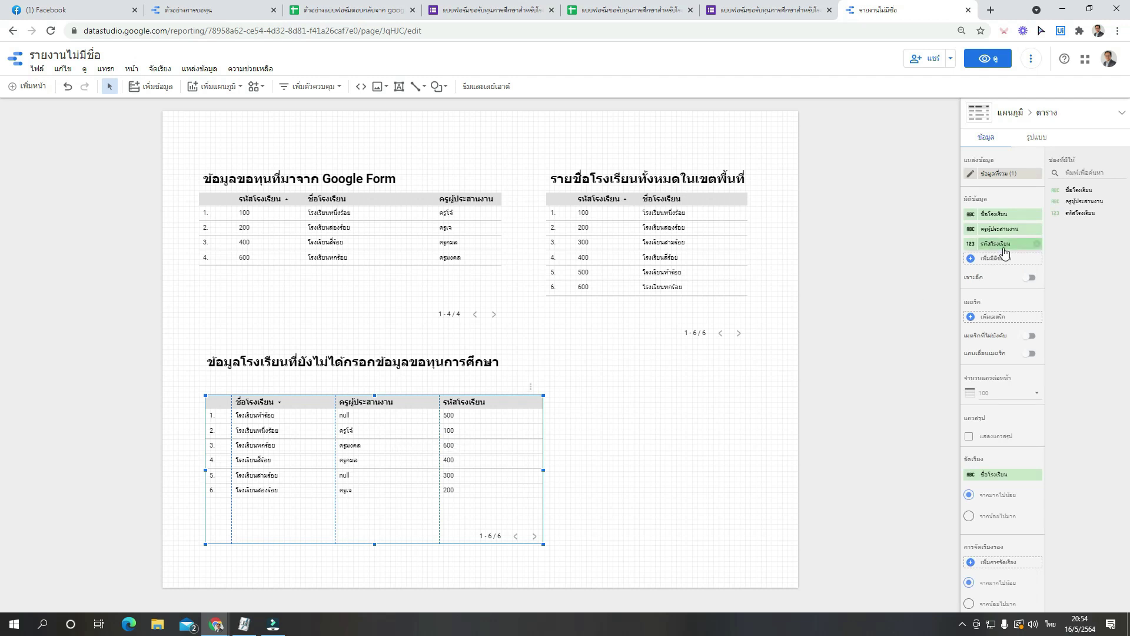
left_click_drag(1005, 244, 1002, 214)
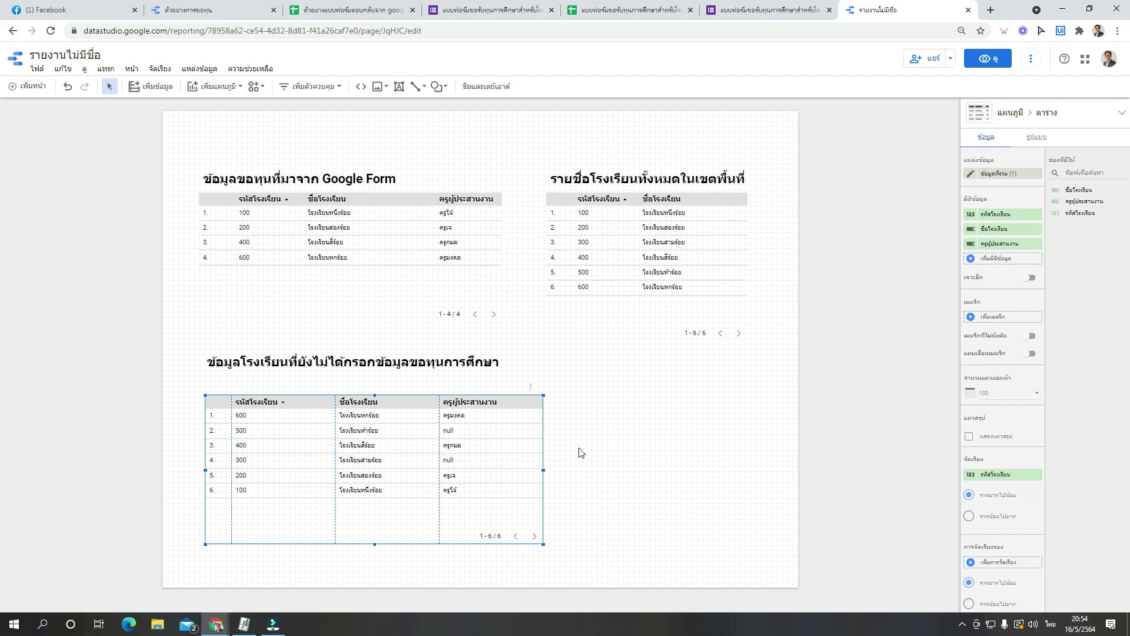
scroll(1001, 450, "down", 2)
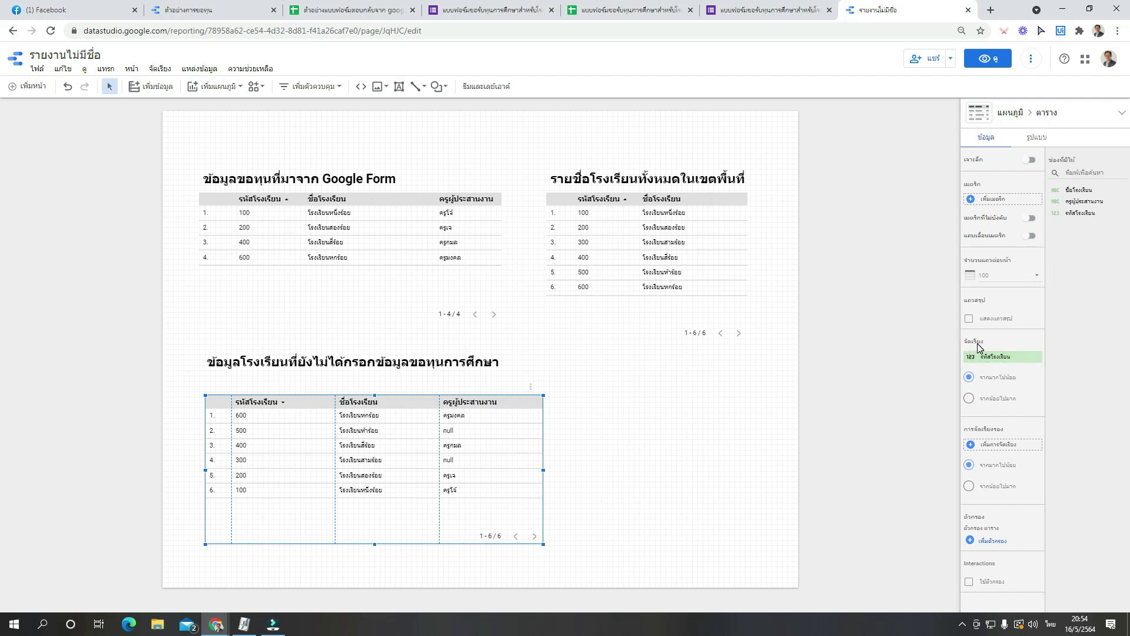
left_click(968, 401)
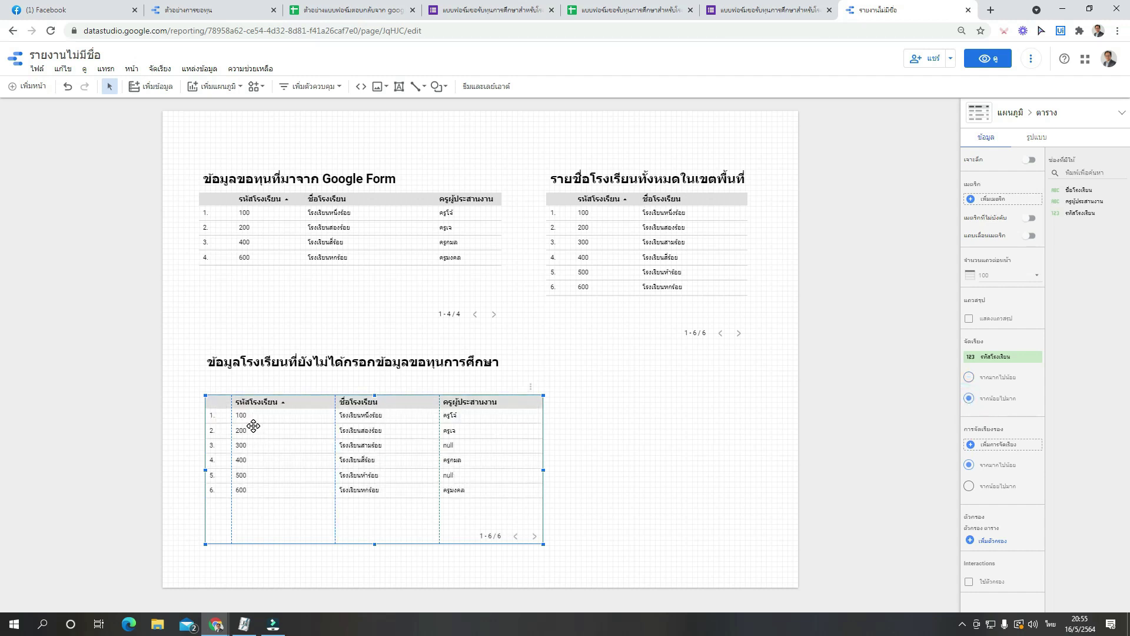
Move the blended table up closer to its heading and narrow its รหัสโรงเรียน column.
left_click_drag(277, 442, 274, 432)
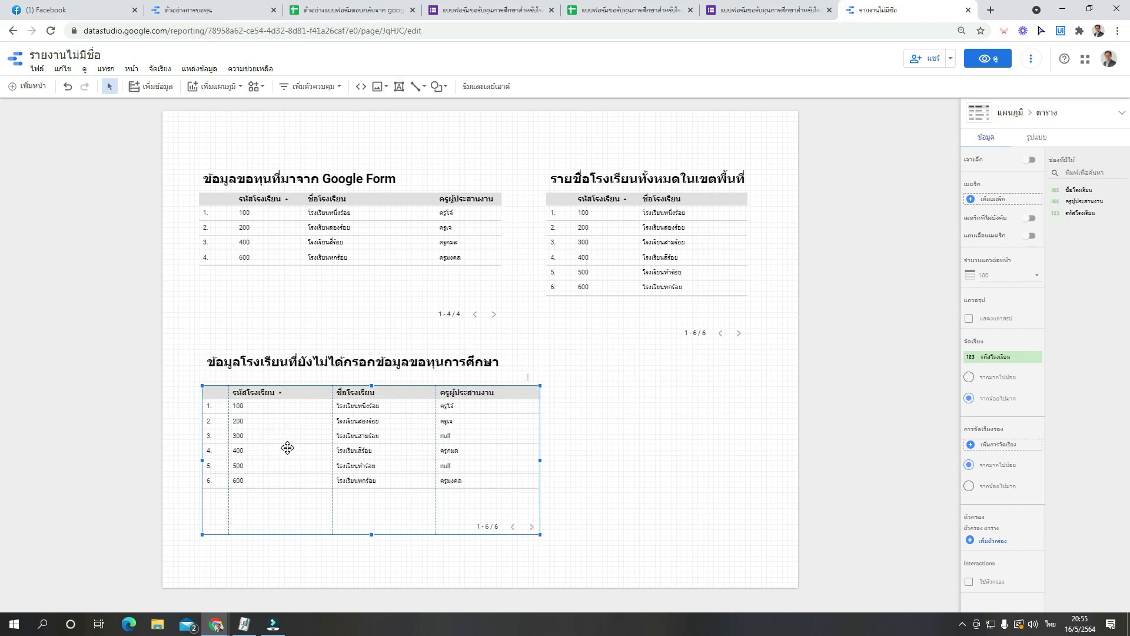
left_click_drag(330, 393, 296, 392)
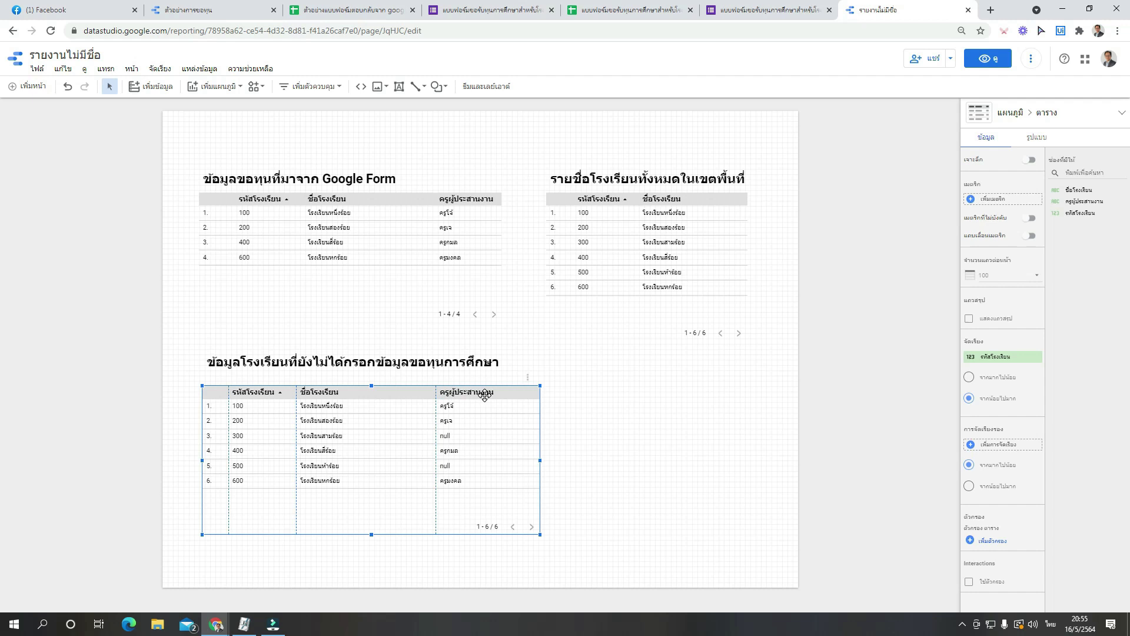
left_click(449, 430)
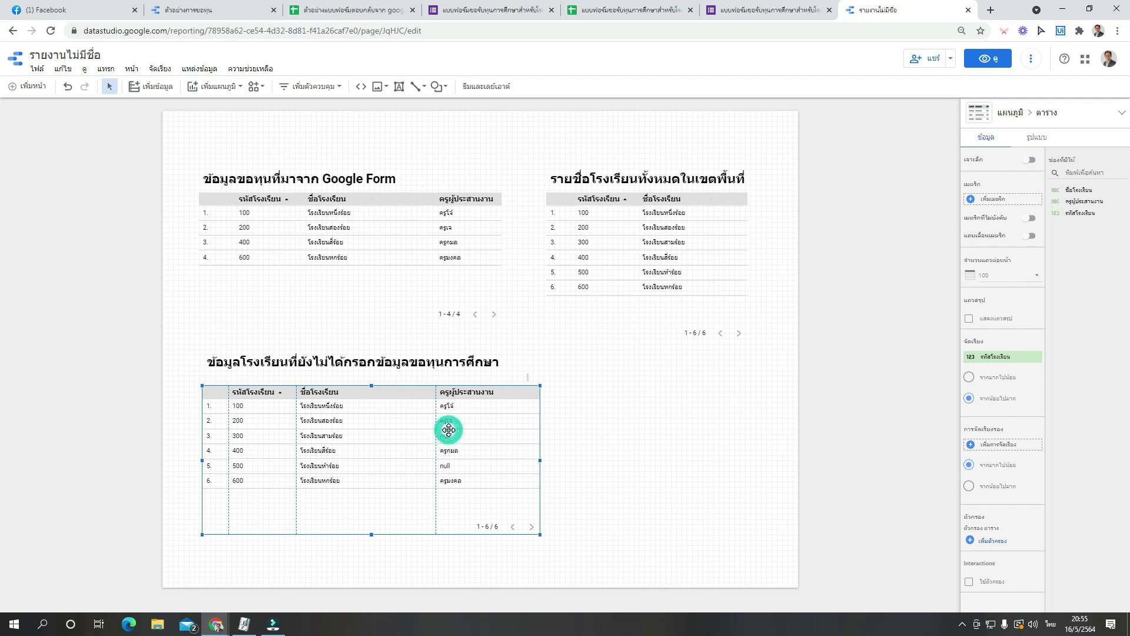
Add and save a filter including only rows where ครูผู้ประสานงาน is ค่าว่าง on the blended table, and move the table slightly down.
scroll(1000, 206, "down", 2)
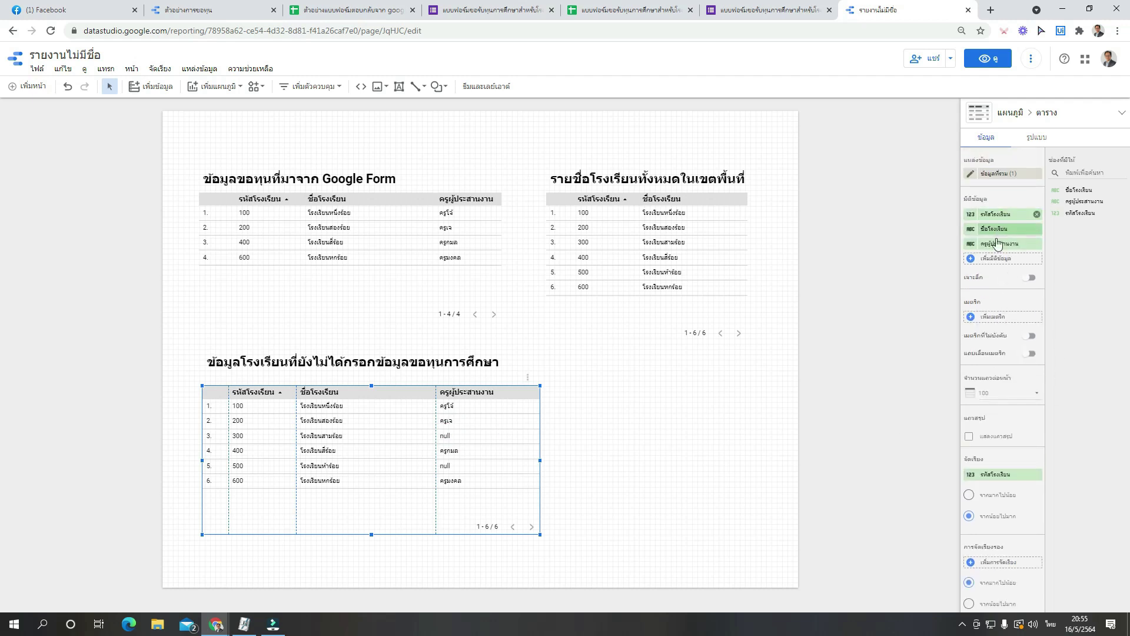
scroll(997, 262, "down", 2)
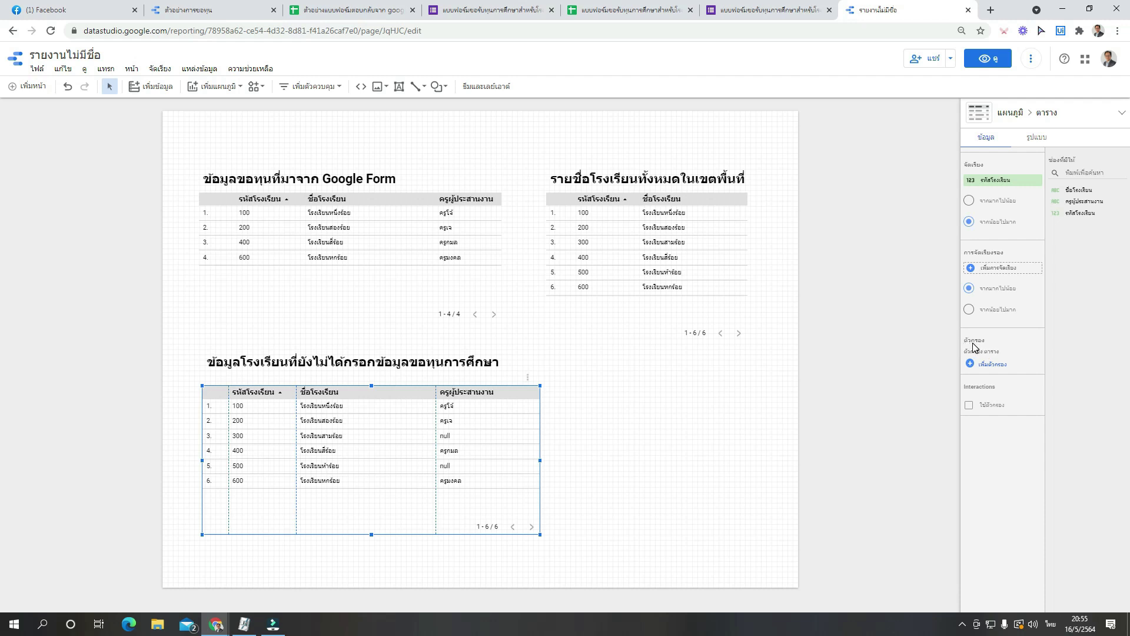
left_click(993, 365)
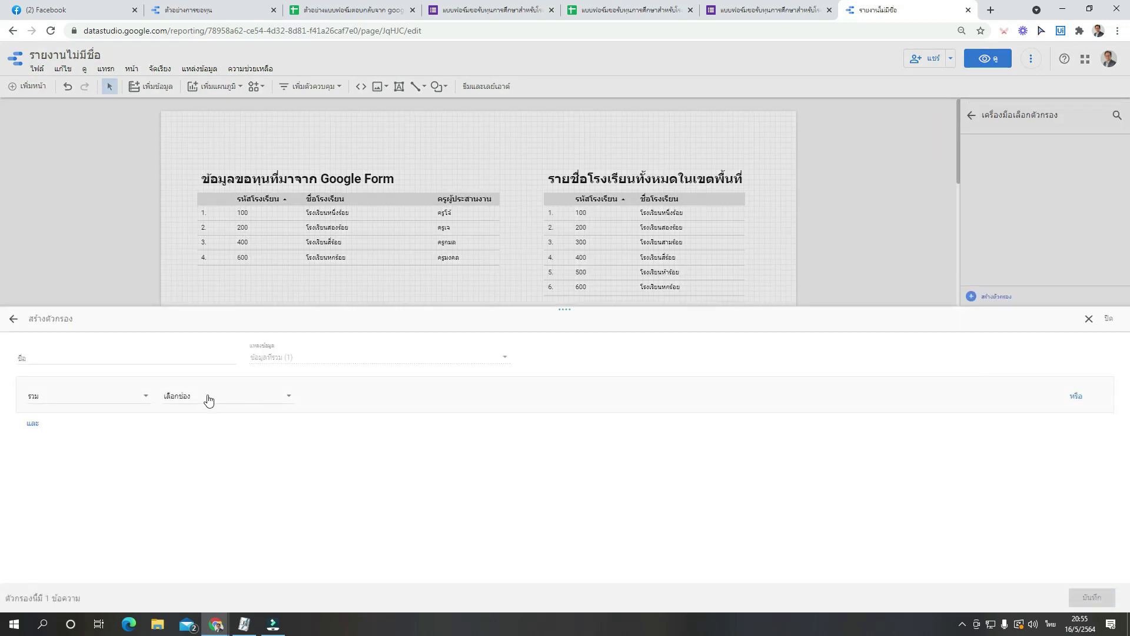
left_click(148, 403)
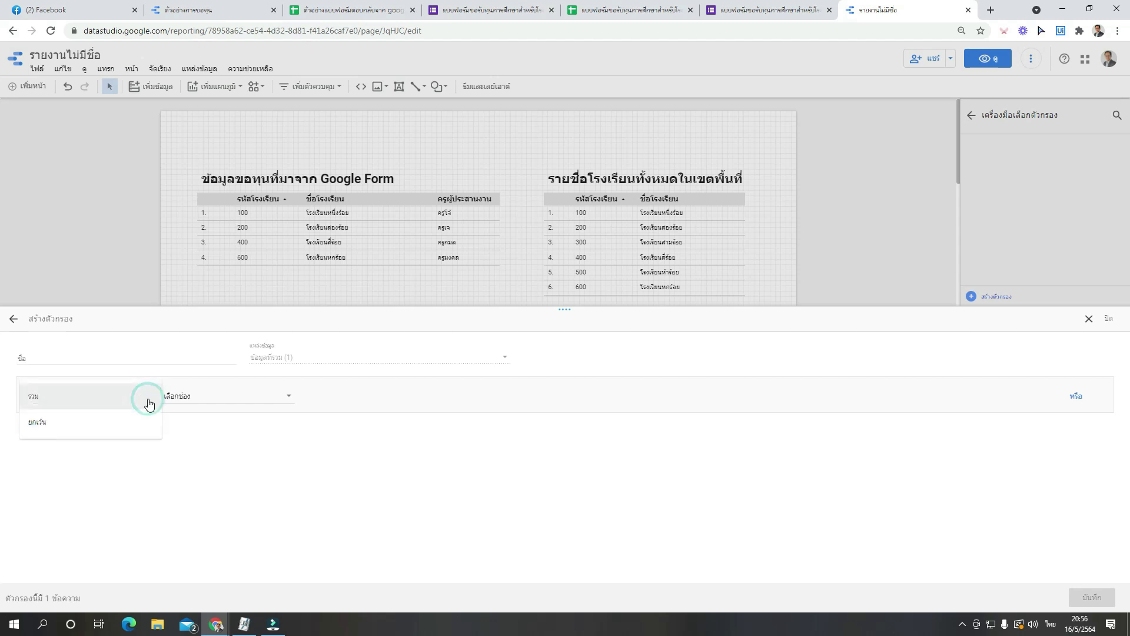
left_click(148, 403)
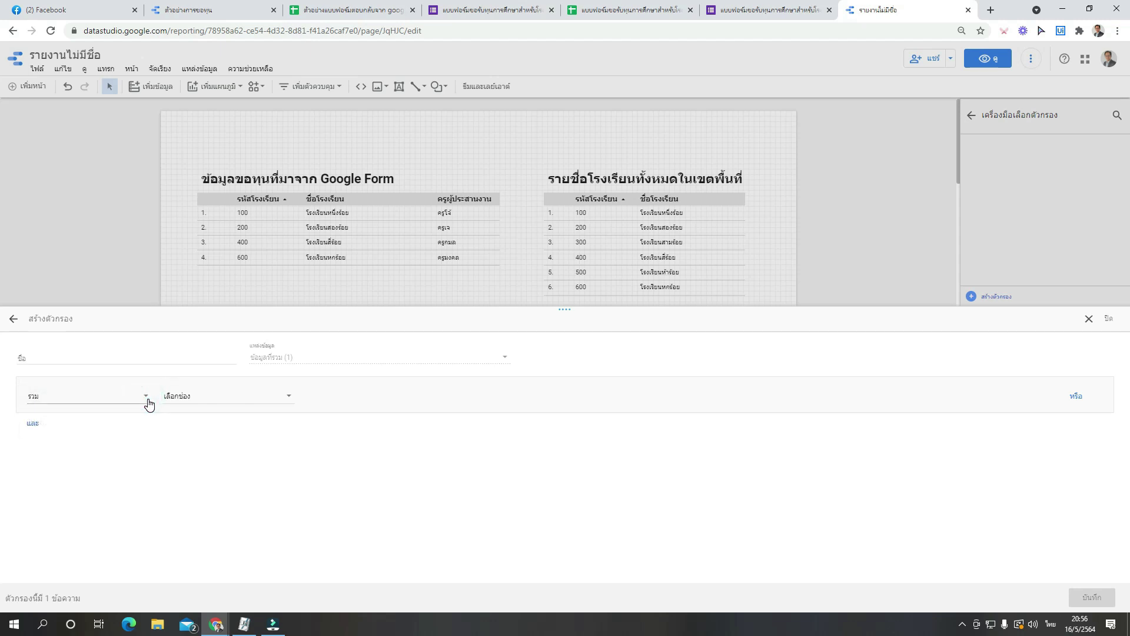
left_click(180, 397)
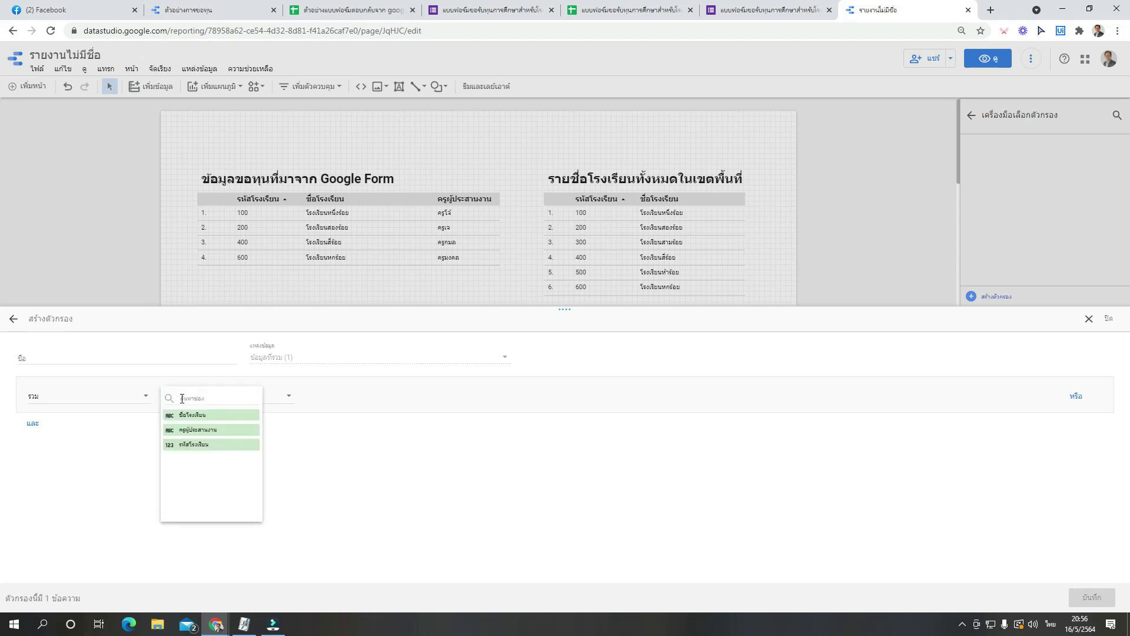
left_click(200, 430)
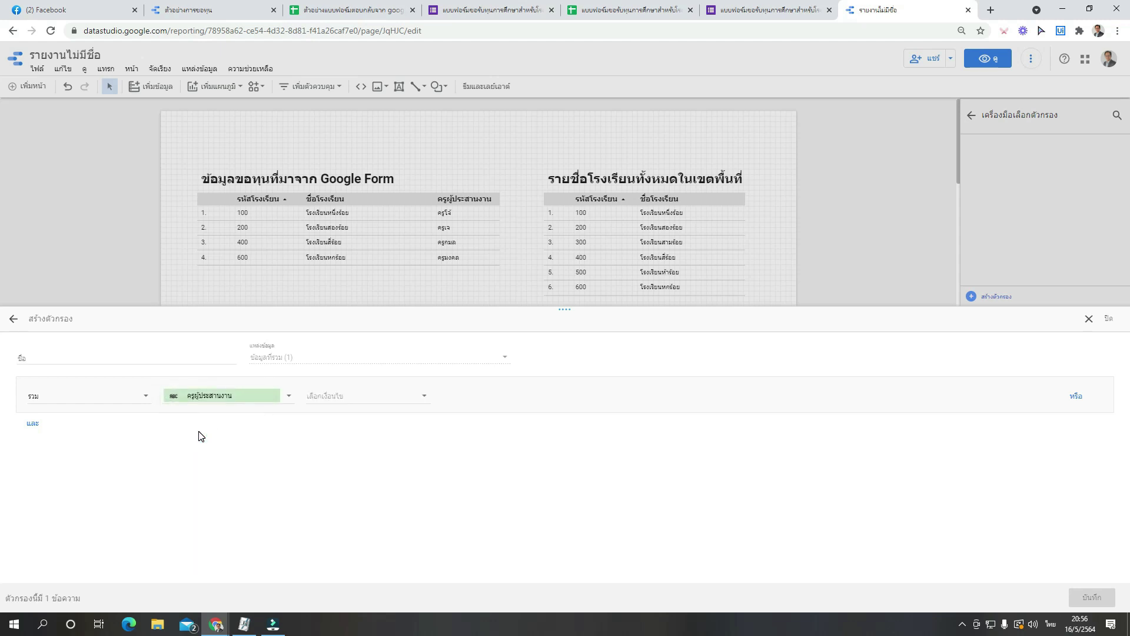
left_click(357, 396)
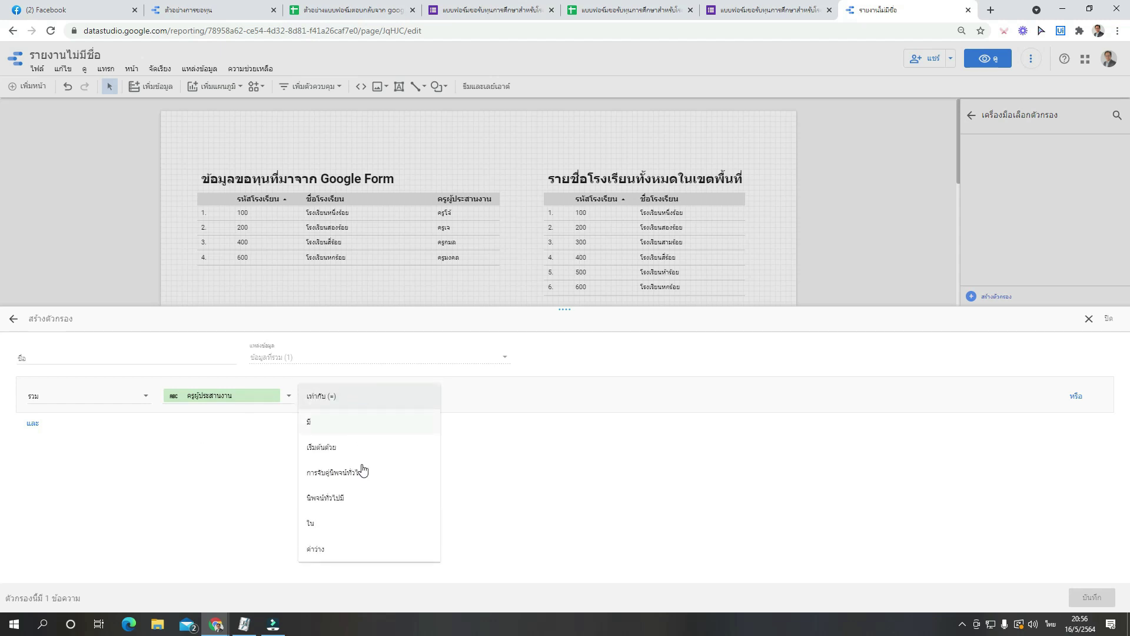
left_click(361, 558)
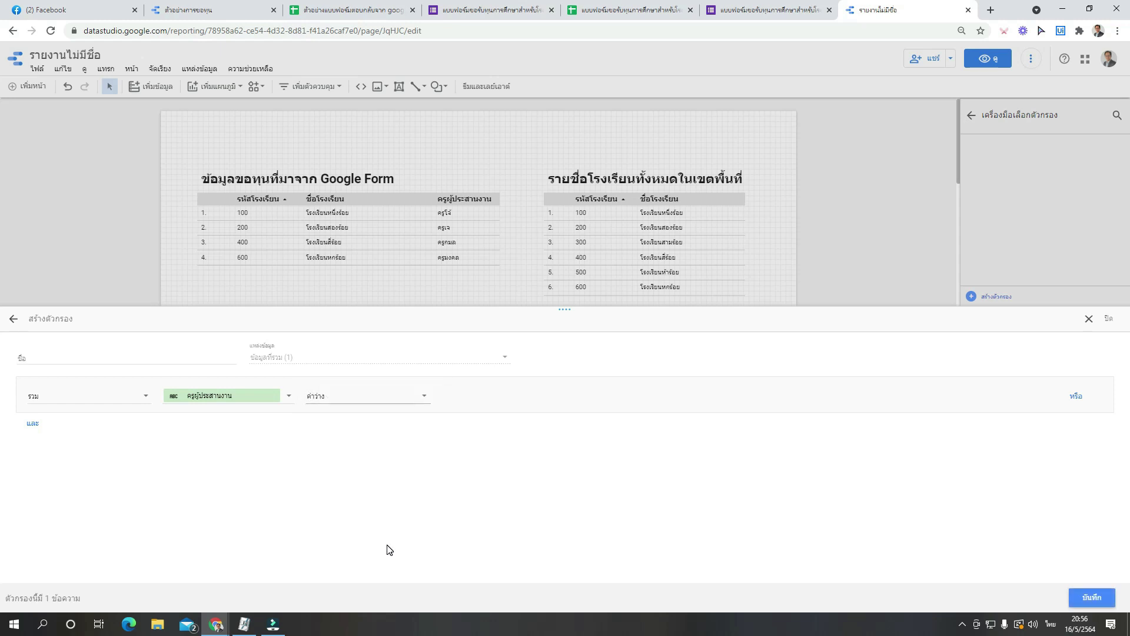
left_click(1092, 597)
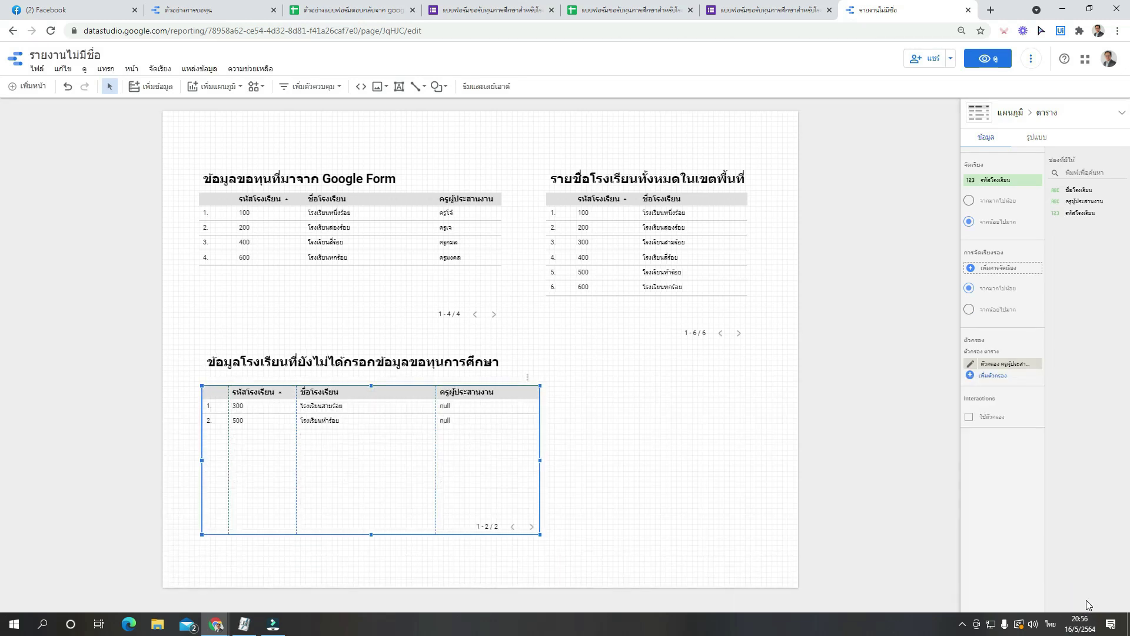
left_click_drag(512, 434, 520, 442)
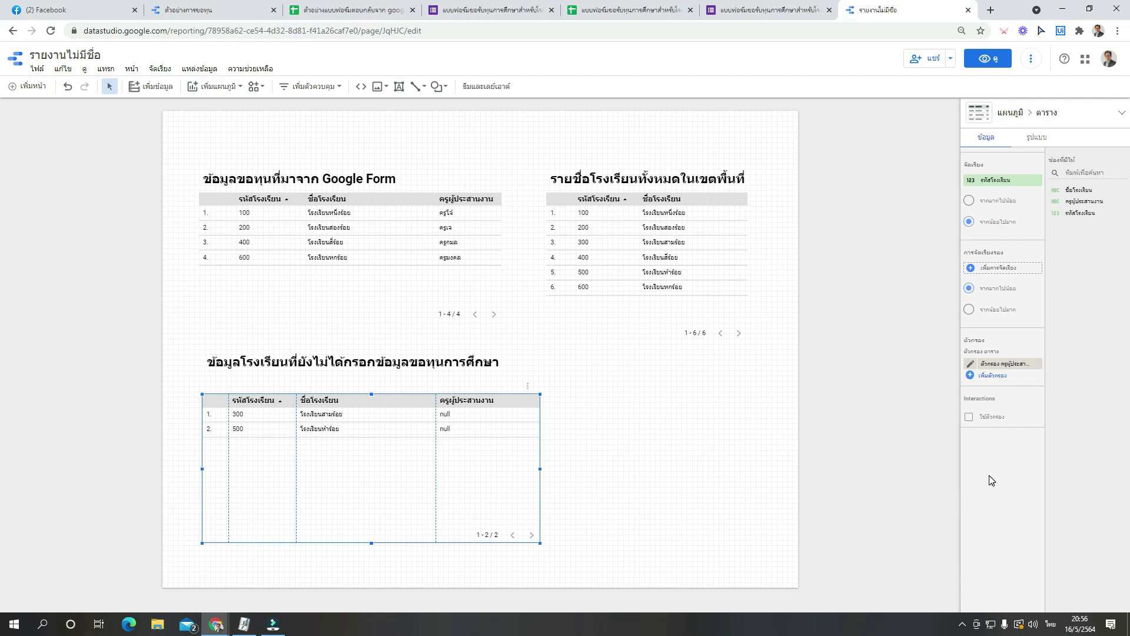
Display the blended table's missing data as "-" and make the table slightly narrower.
scroll(989, 484, "up", 4)
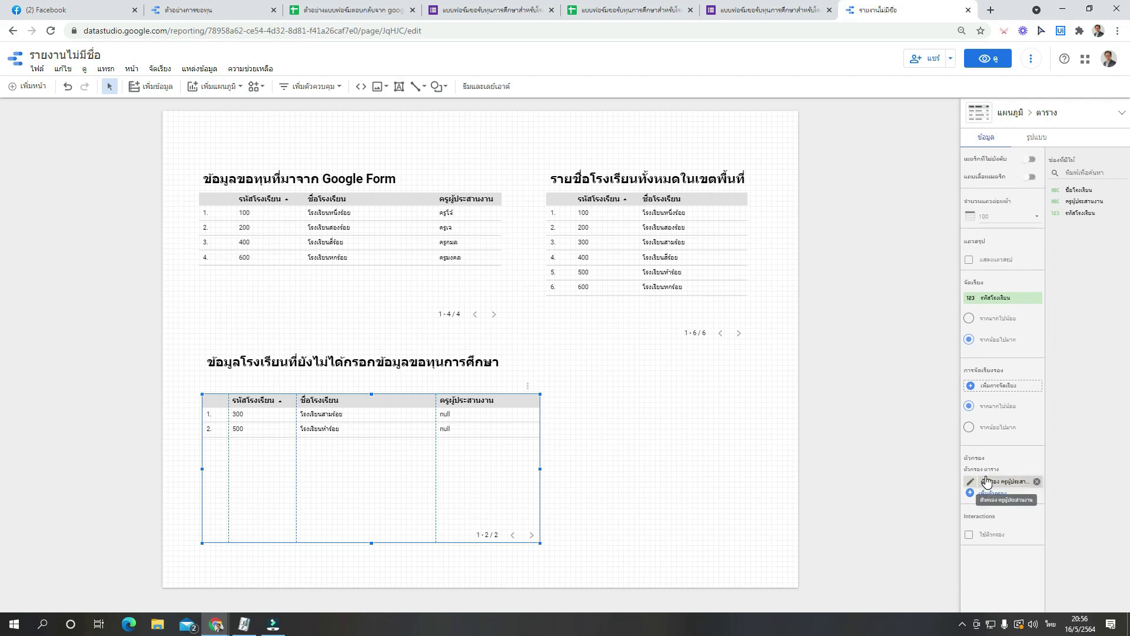
scroll(989, 479, "up", 1)
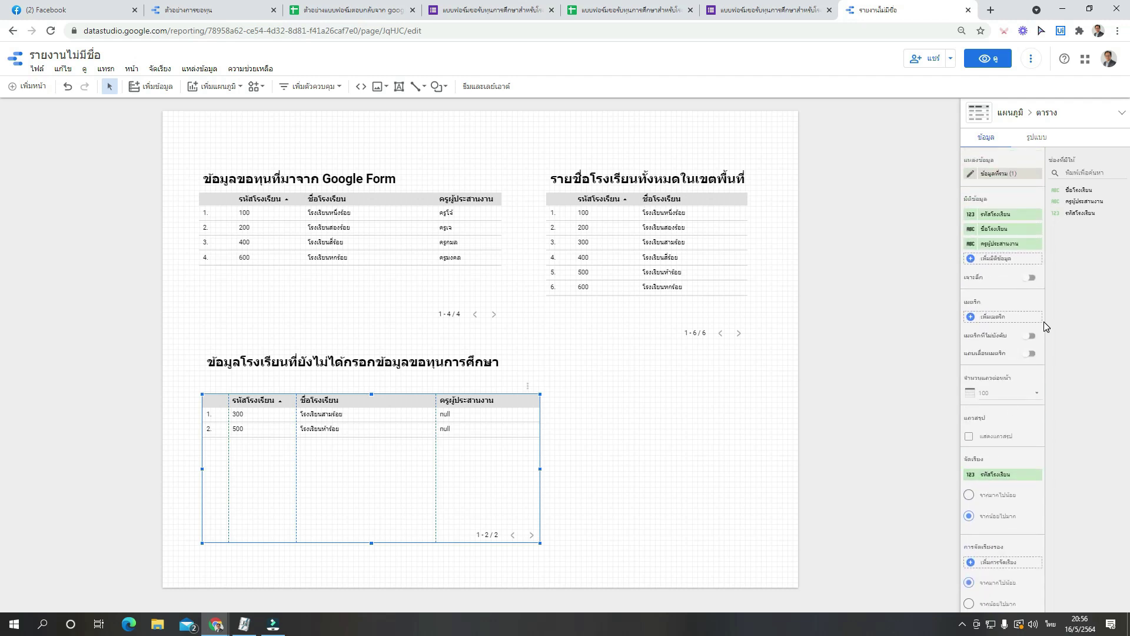
left_click(1036, 137)
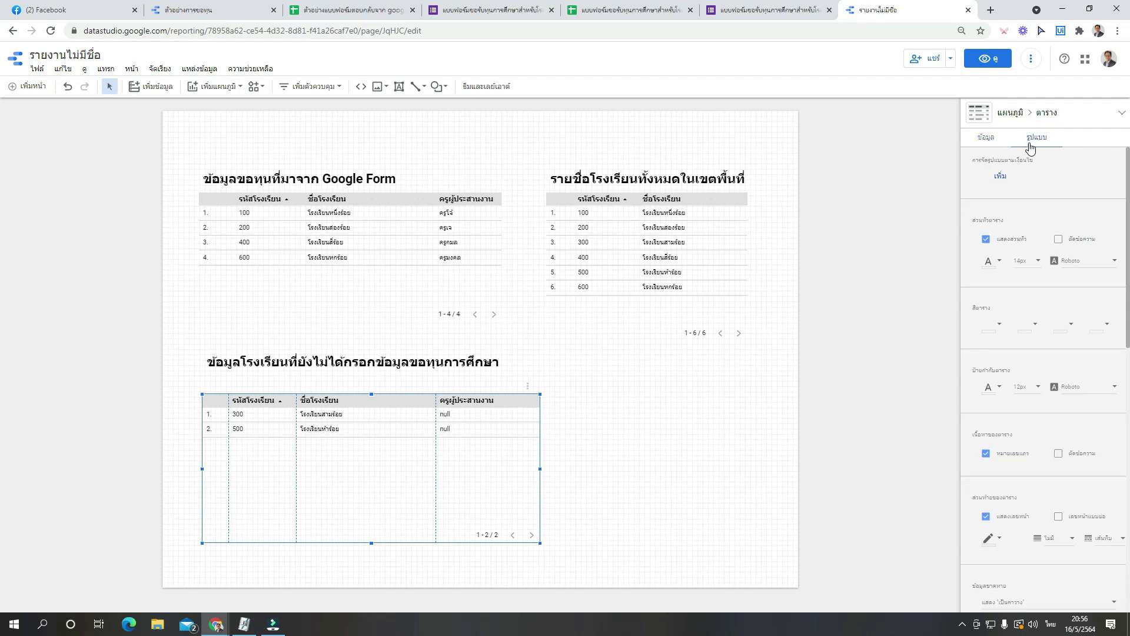
scroll(1029, 300, "down", 2)
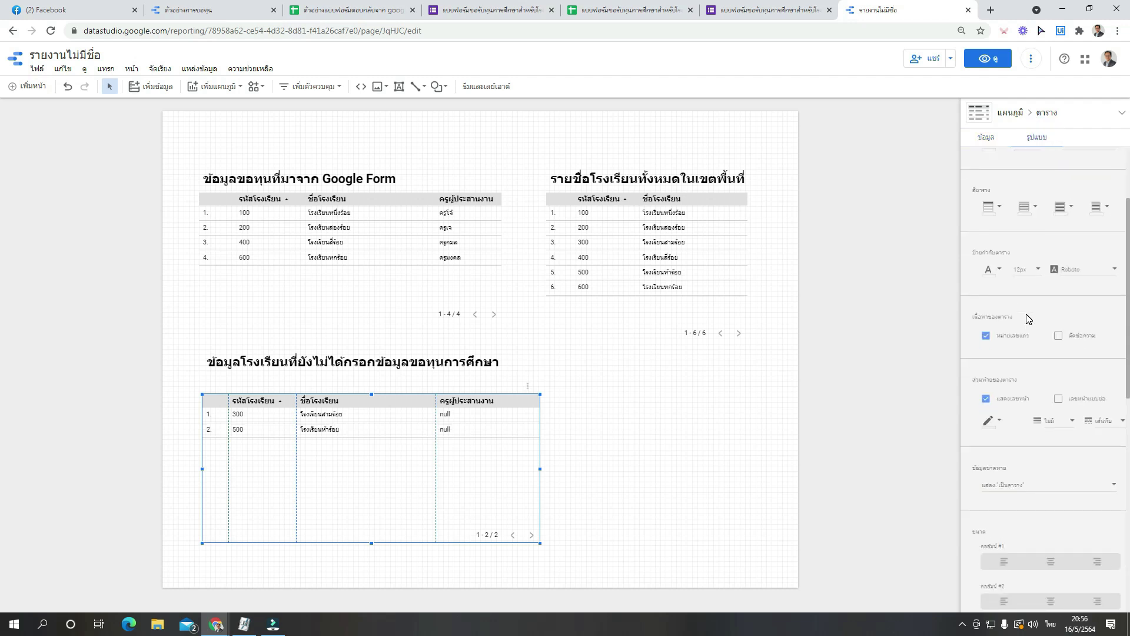
scroll(1028, 319, "down", 2)
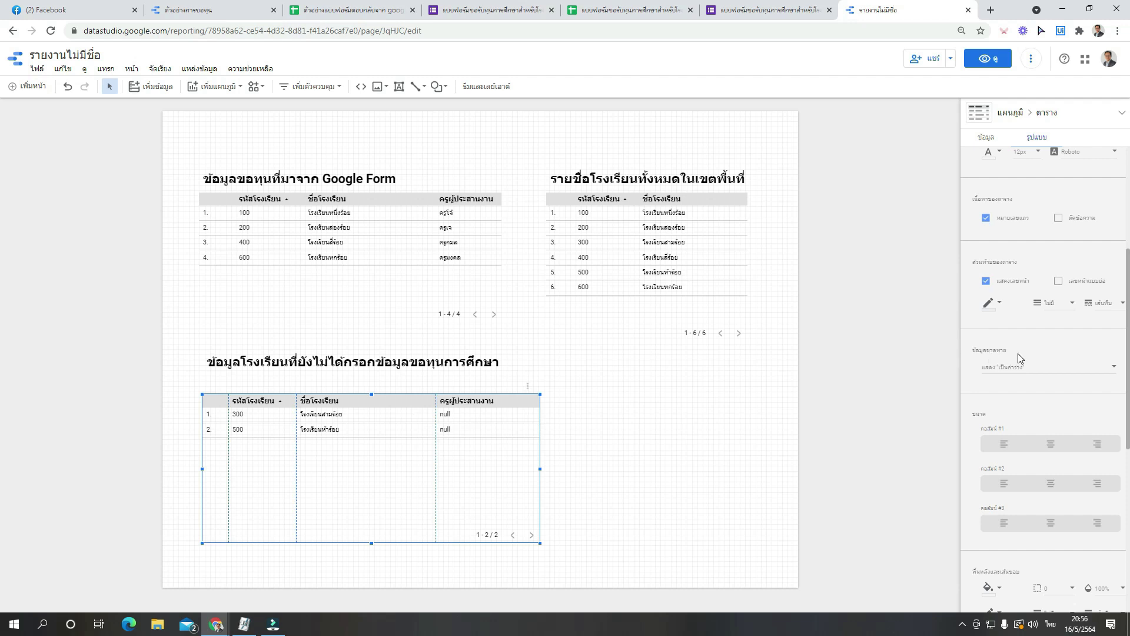
left_click(995, 367)
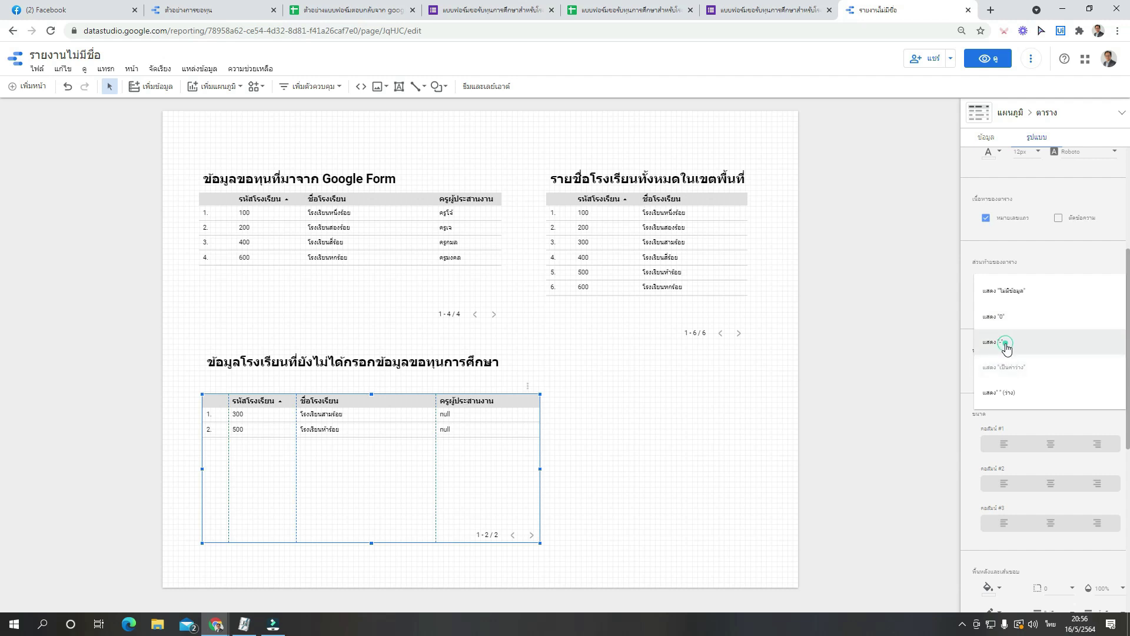
left_click(1006, 347)
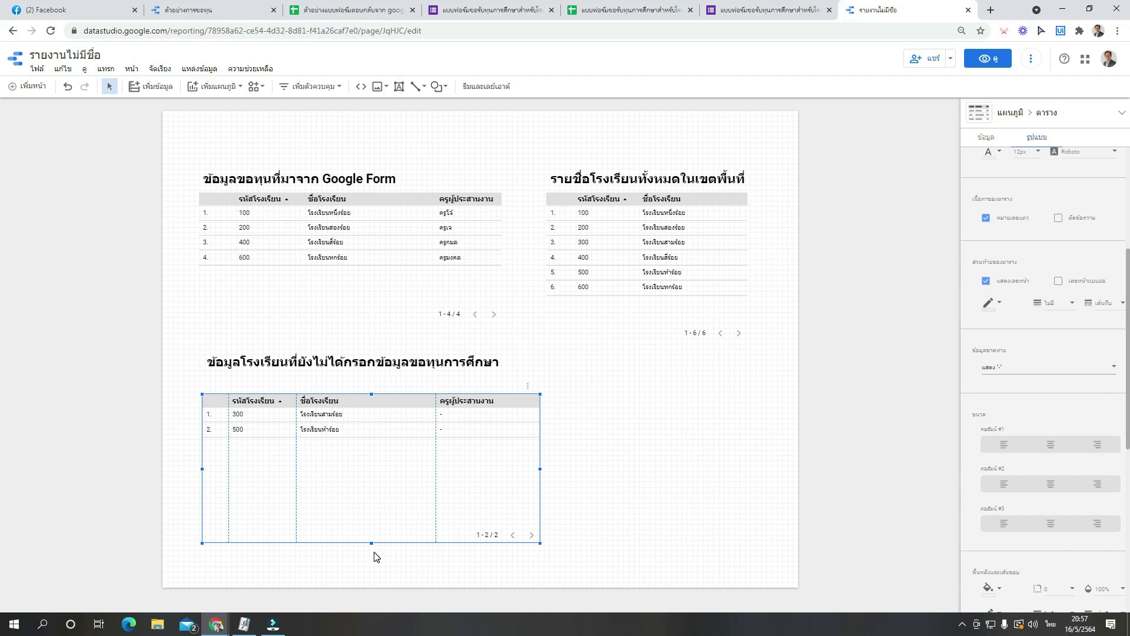
mouse_move(539, 469)
left_mouse_down()
mouse_move(468, 469)
mouse_move(518, 476)
left_mouse_up()
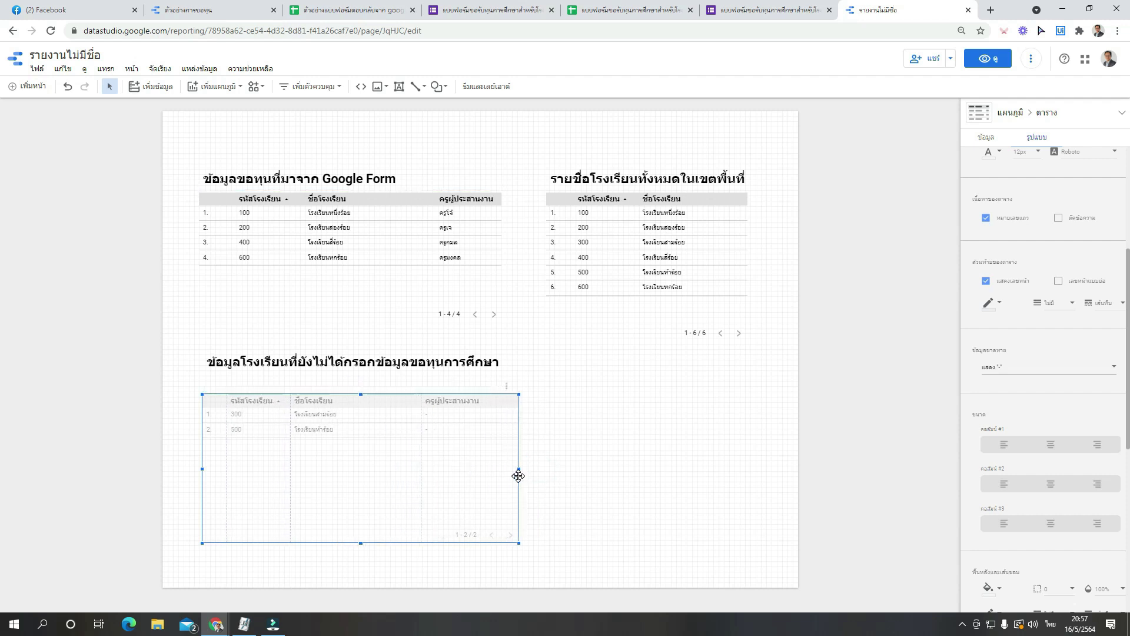
left_click(587, 464)
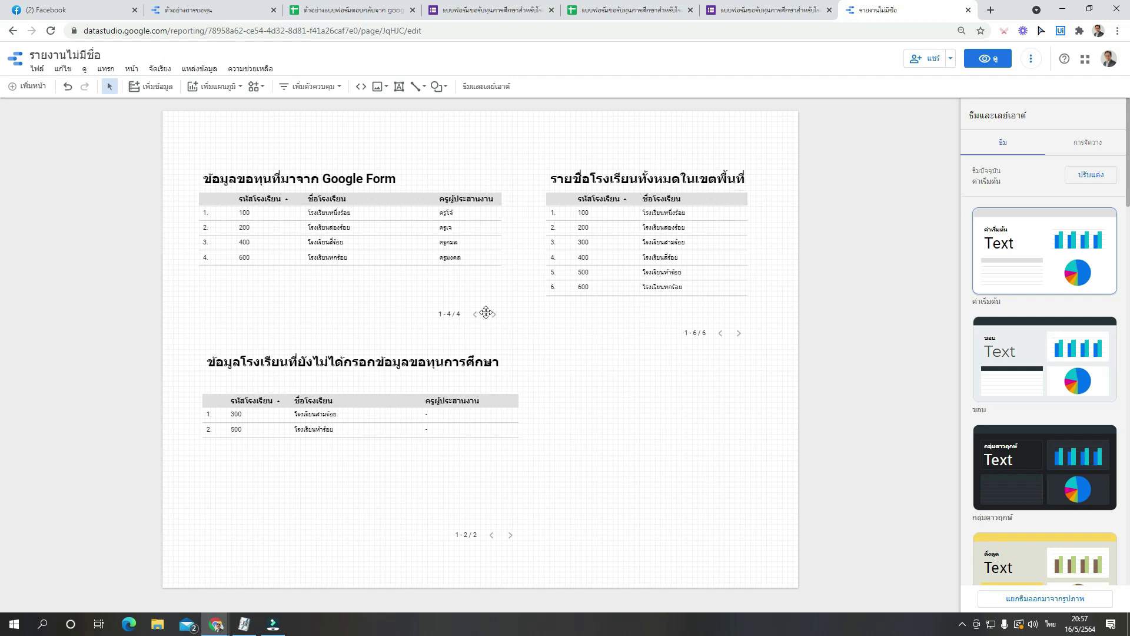
Color the Google Form responses table's odd rows light yellow and its even rows light lime green.
left_click(381, 214)
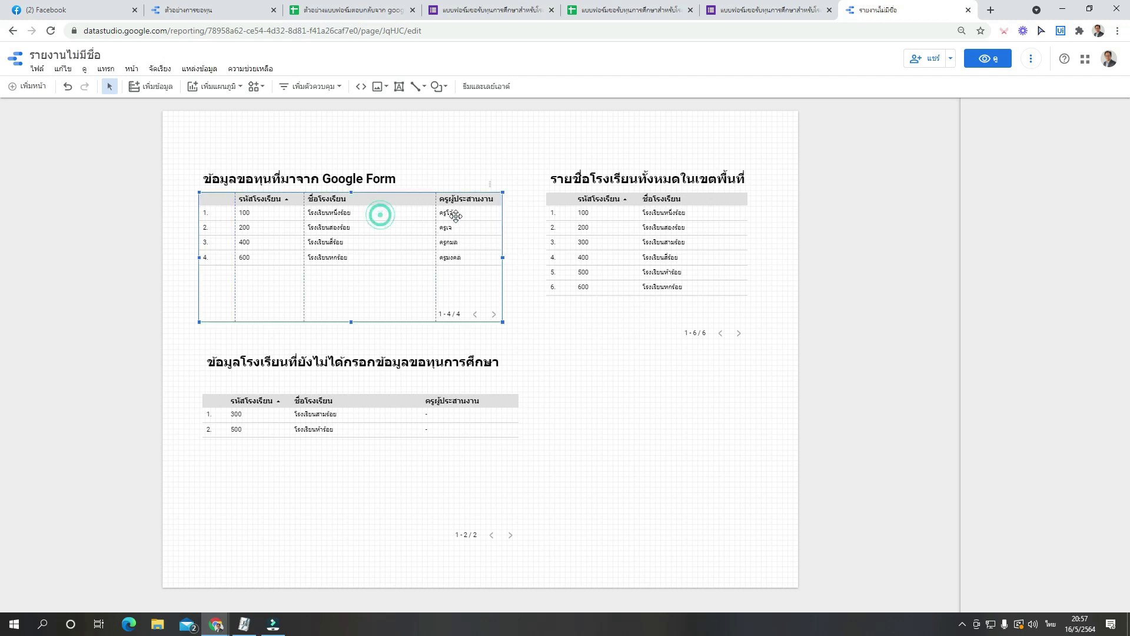
left_click(1046, 137)
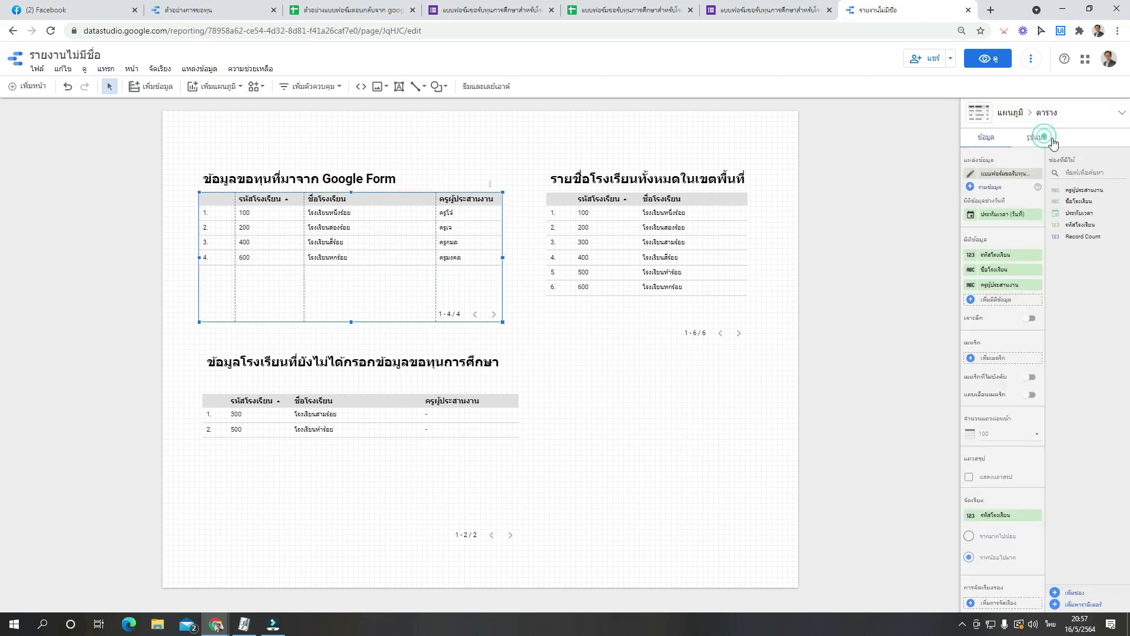
left_click(1068, 335)
left_click(1016, 440)
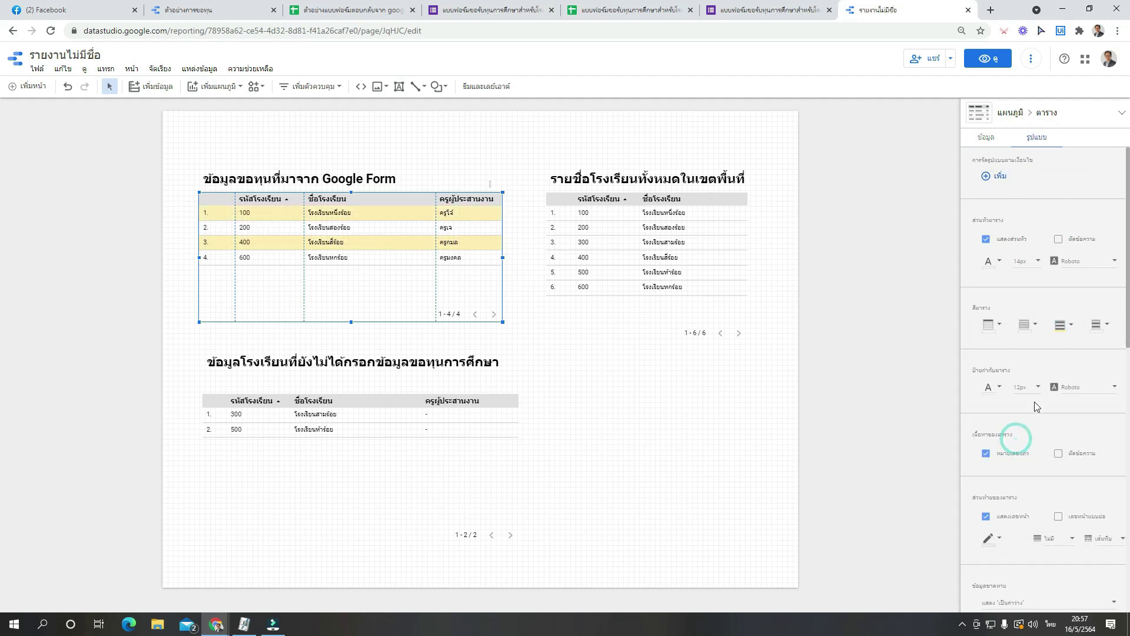
left_click(1099, 326)
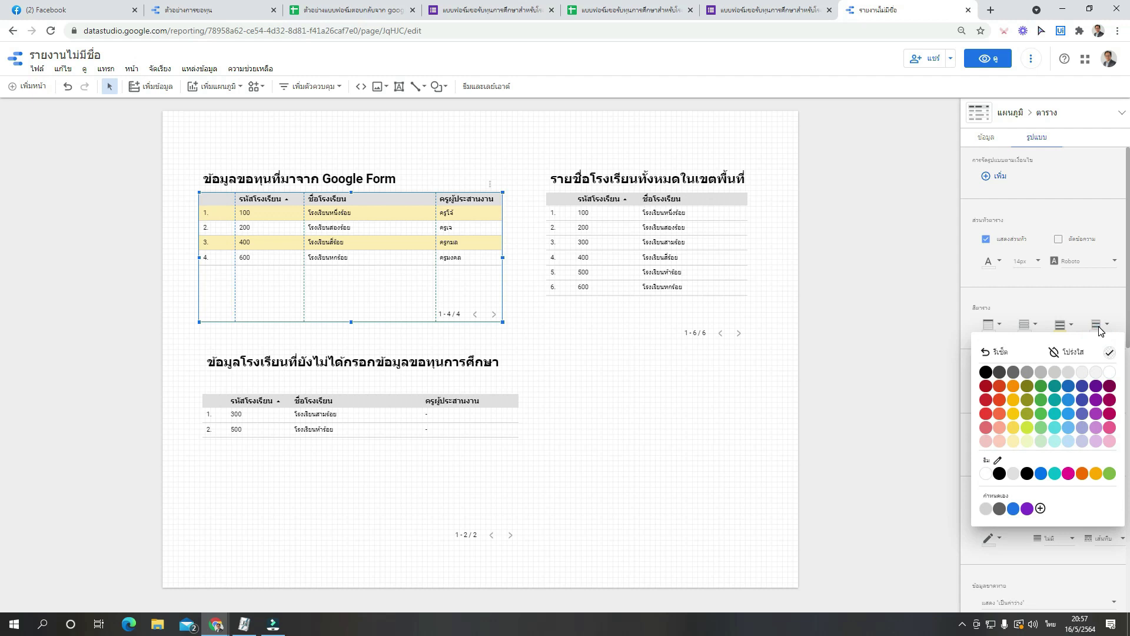
left_click(1027, 441)
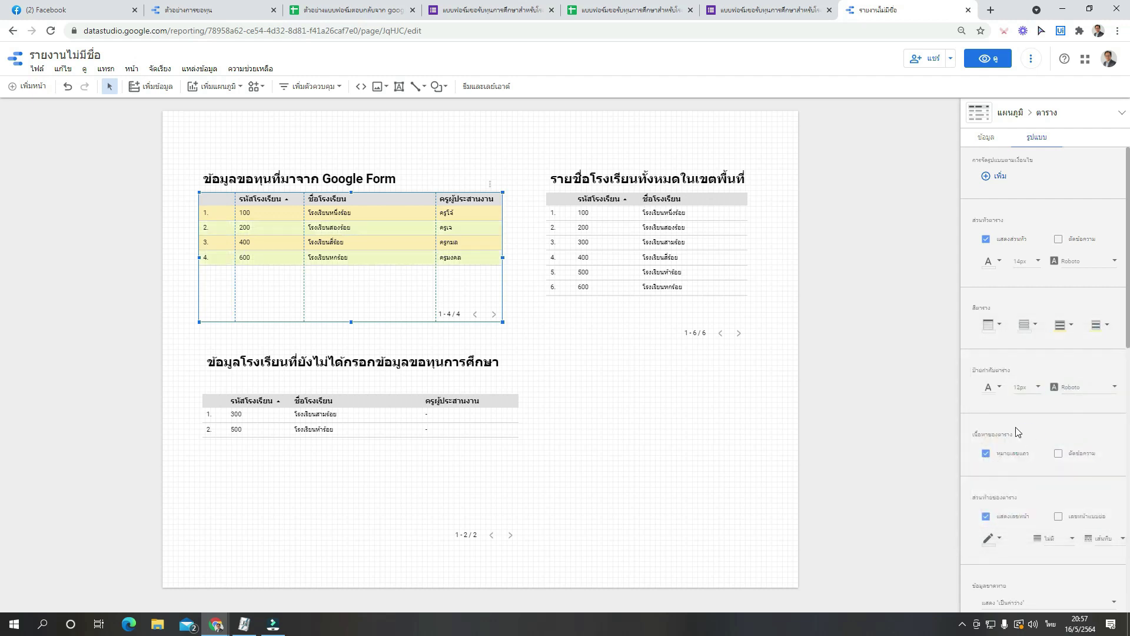
Color the full school list table's odd rows light purple and its even rows light cyan.
left_click(681, 256)
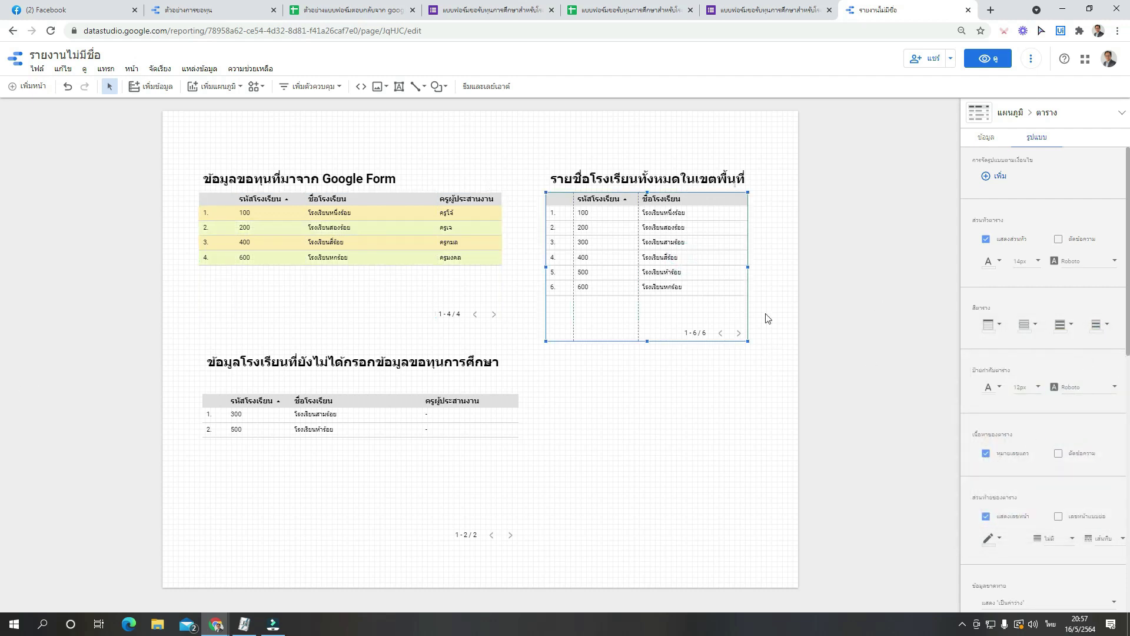
left_click(1066, 326)
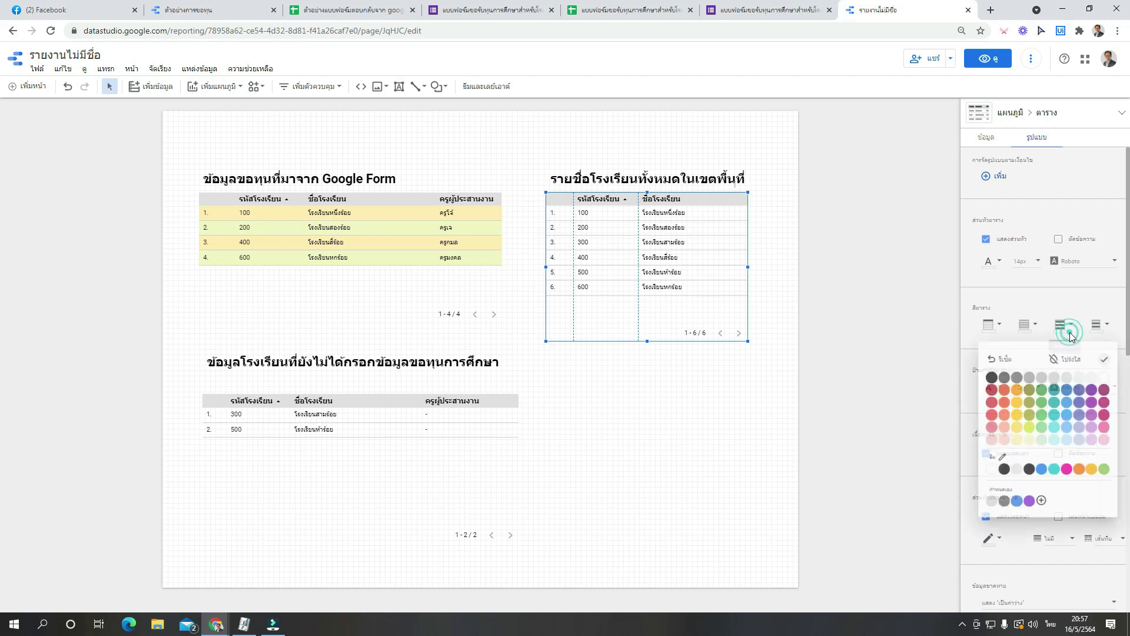
left_click(1097, 441)
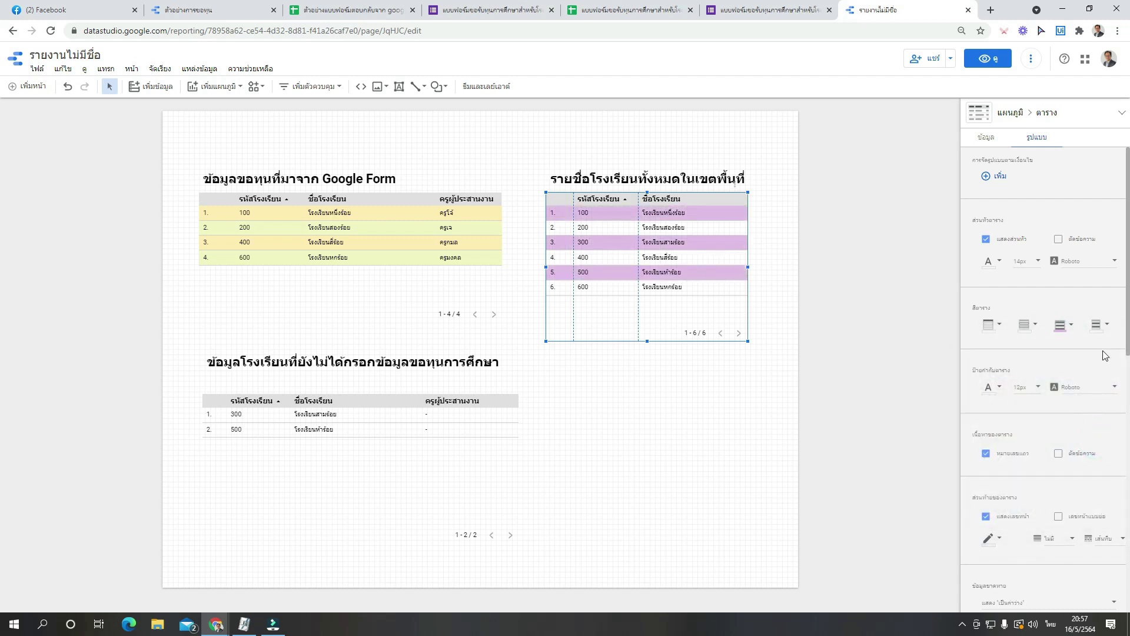
left_click(1102, 334)
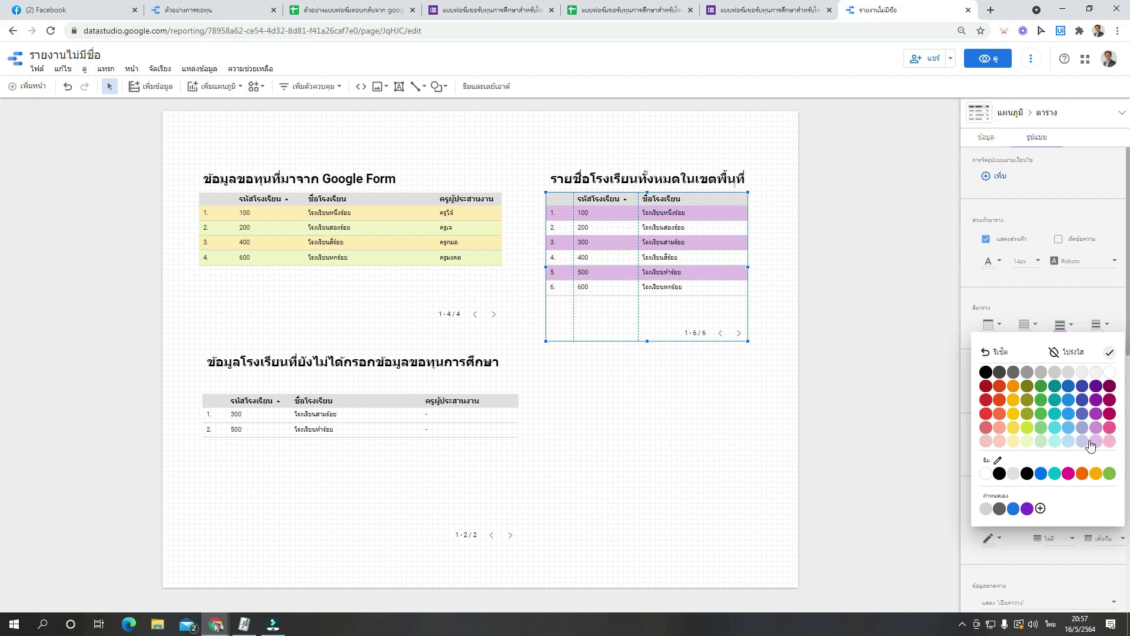
left_click(1055, 441)
Color the blended table's odd rows light lime green and its even rows light cyan.
left_click(421, 418)
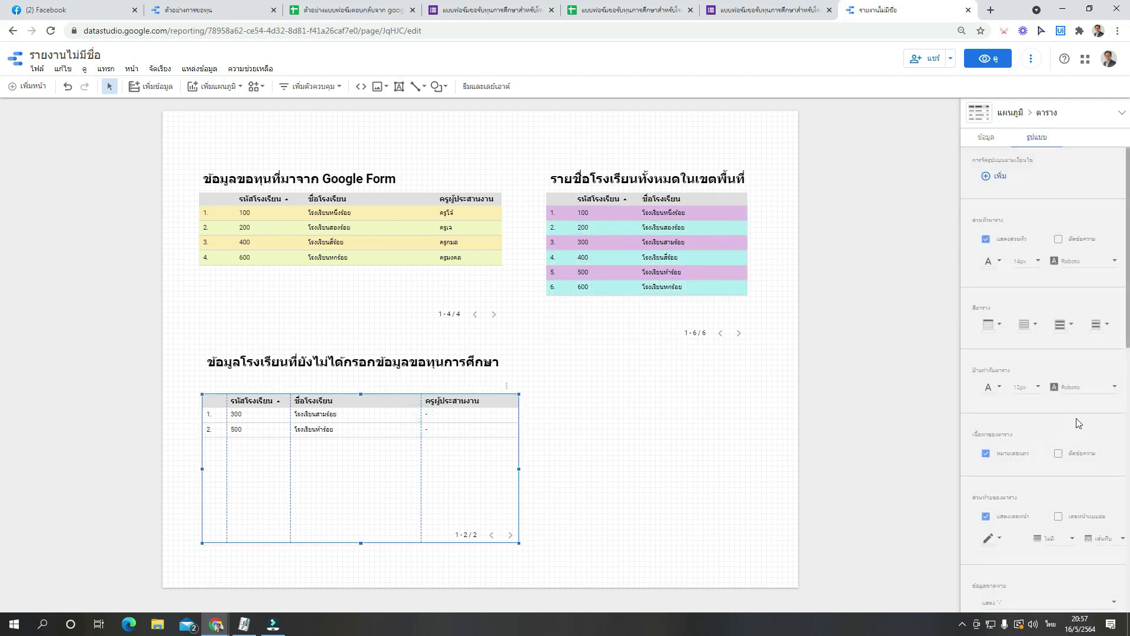
left_click(1072, 327)
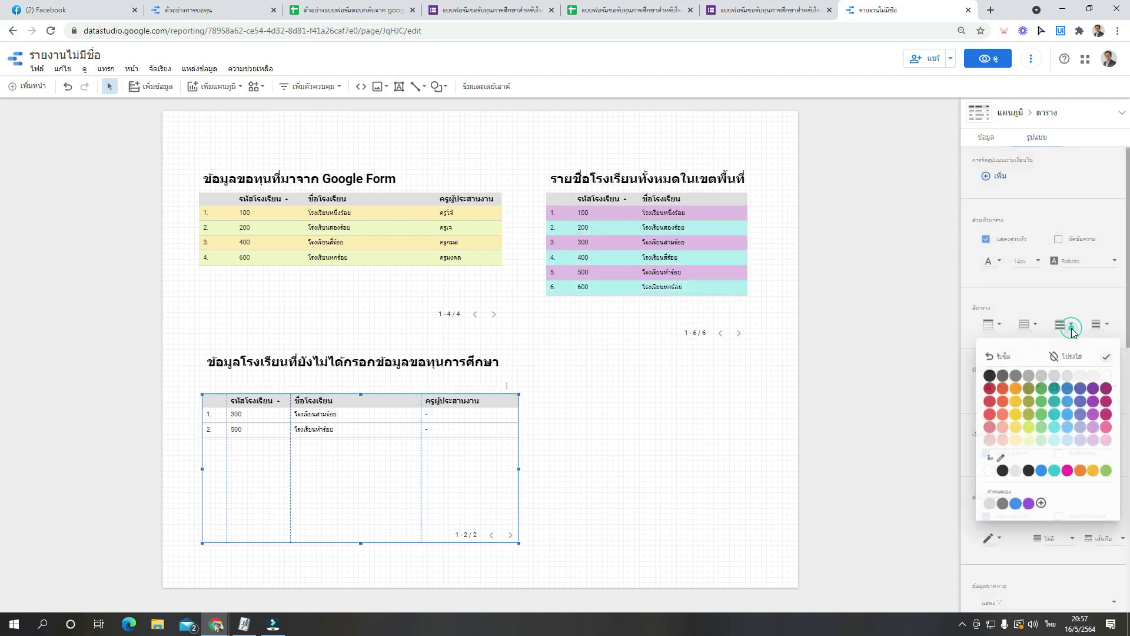
left_click(1028, 440)
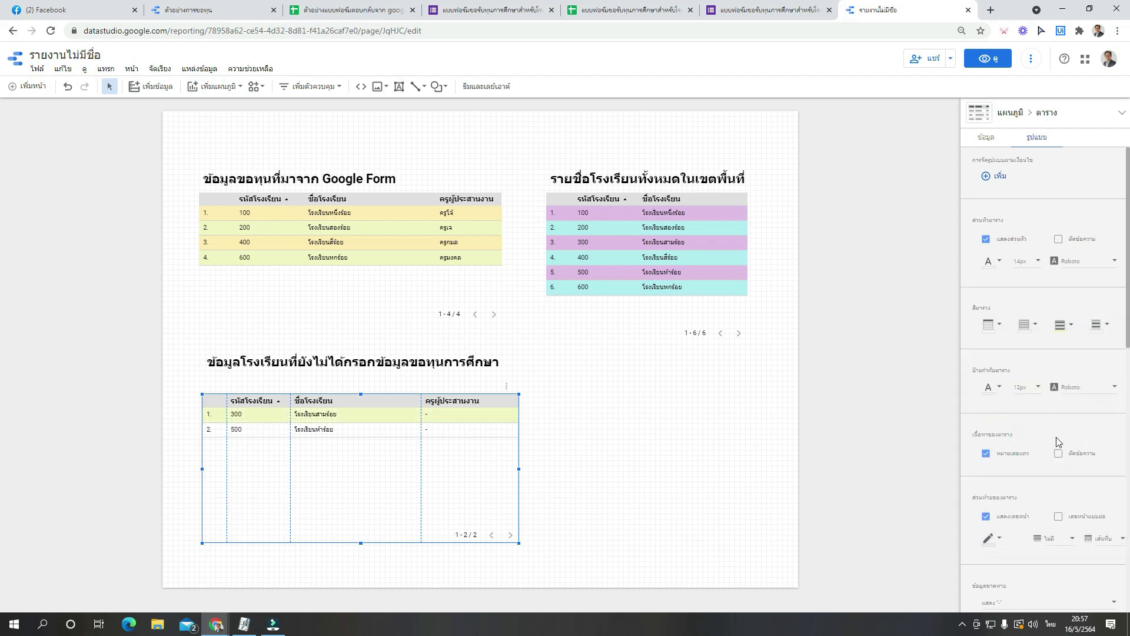
left_click(1096, 325)
left_click(1013, 443)
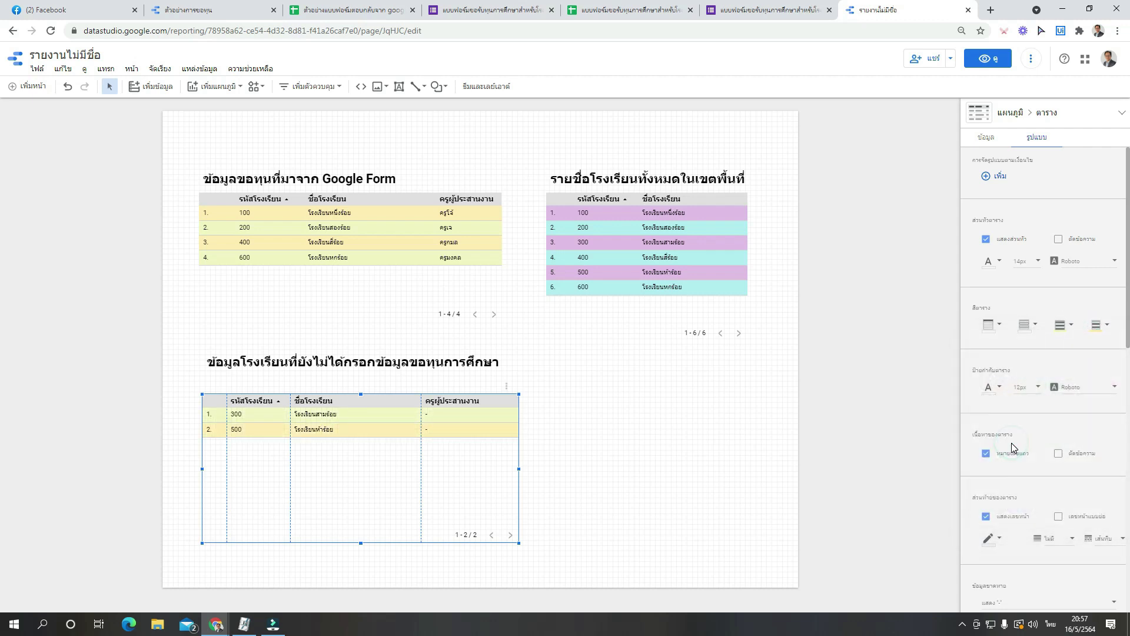
left_click(1096, 324)
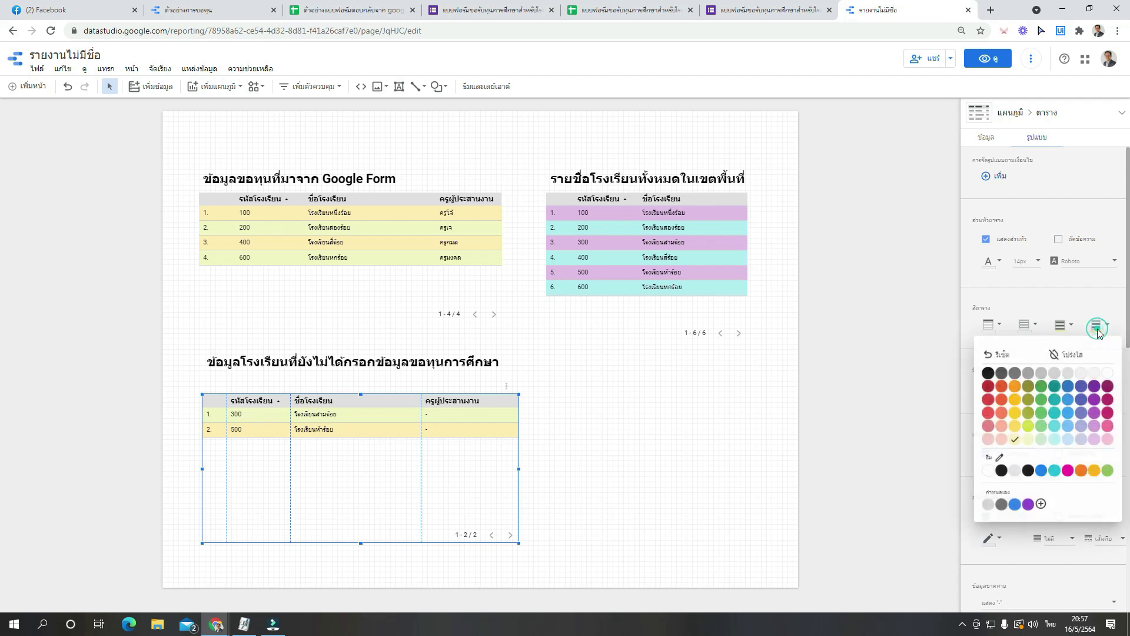
left_click(1055, 442)
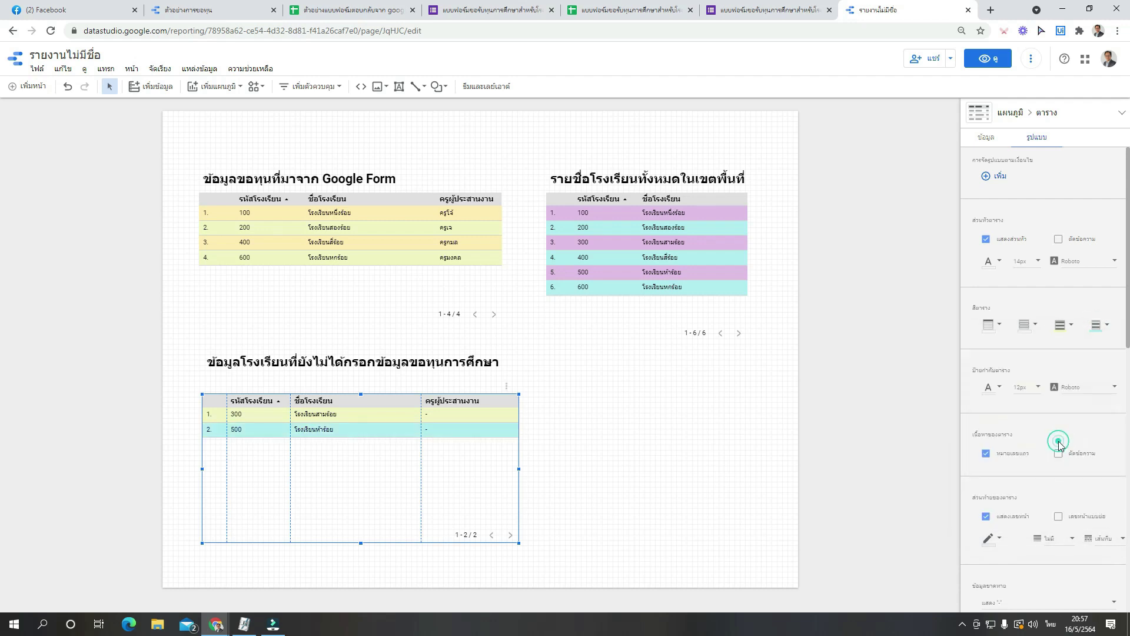
Check the Google Form, full school list and blended tables one after another, and preview the report in view mode.
left_click(574, 443)
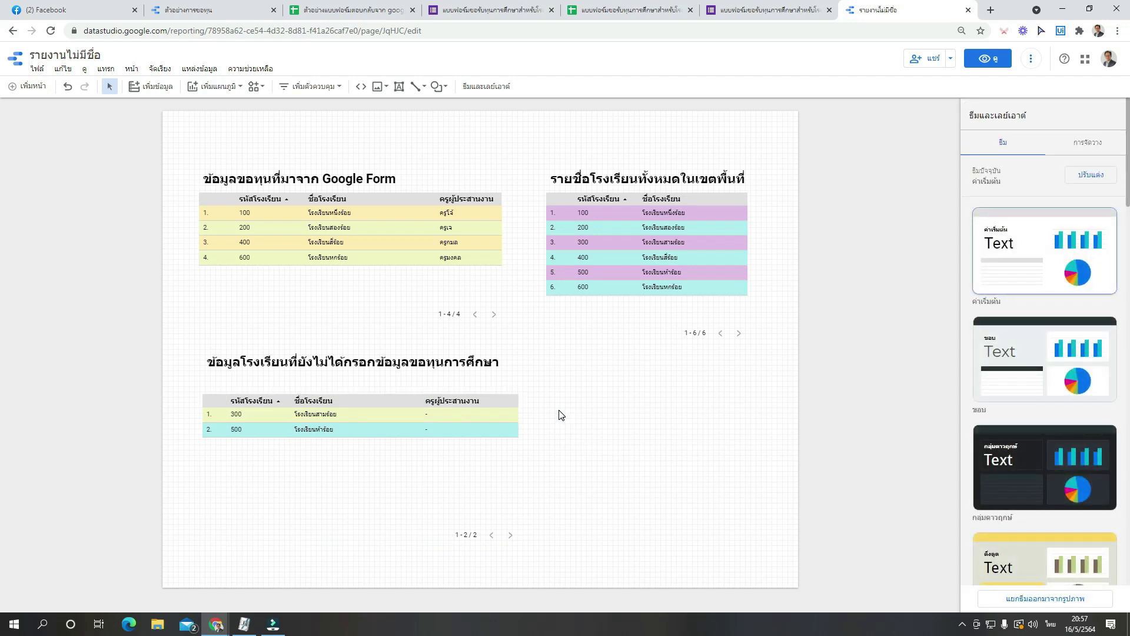
left_click(329, 255)
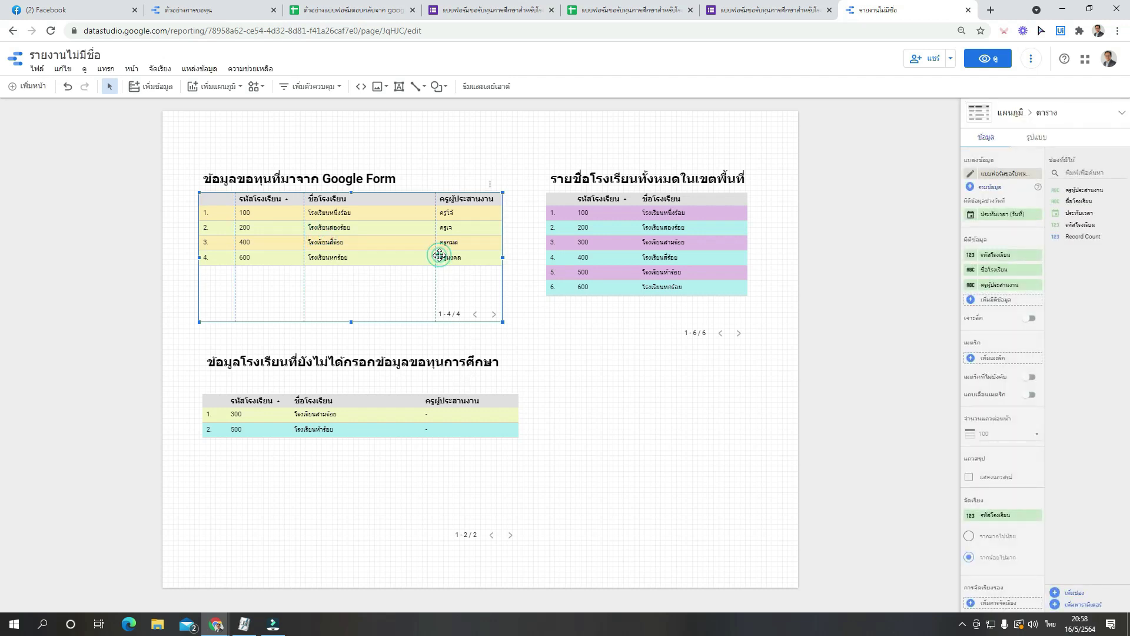
left_click(402, 242)
left_click(694, 244)
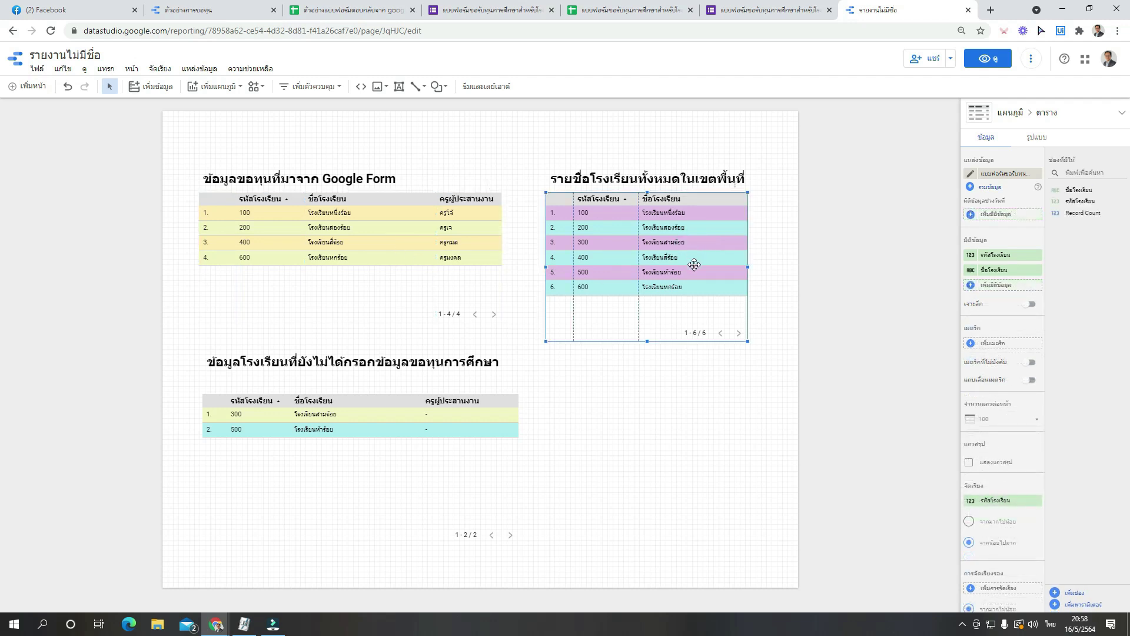
left_click(367, 418)
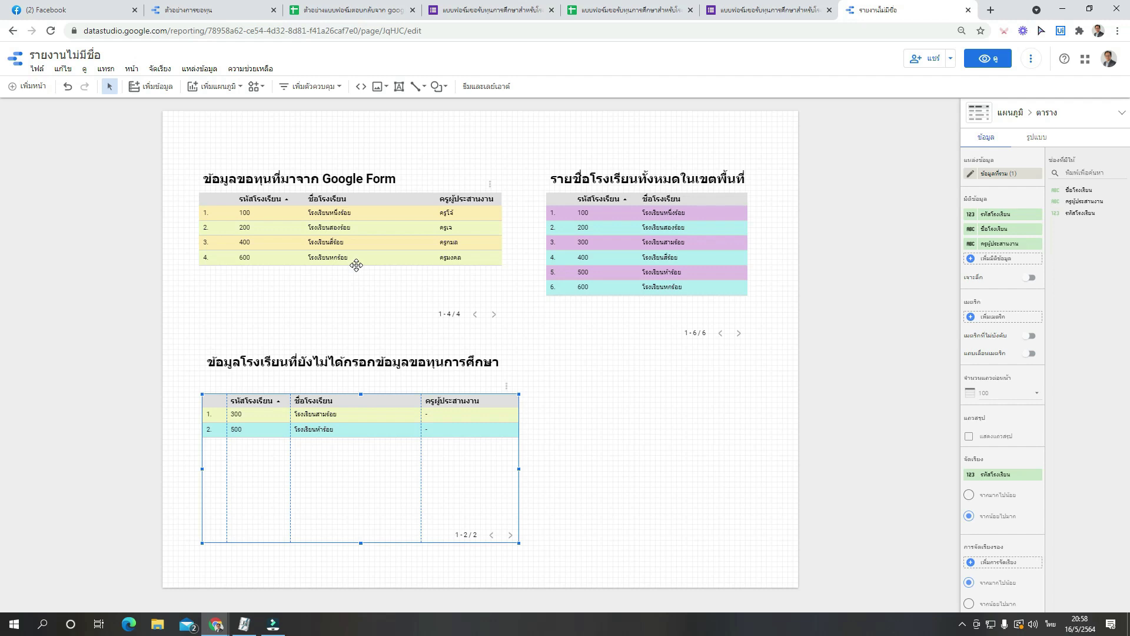
left_click(985, 65)
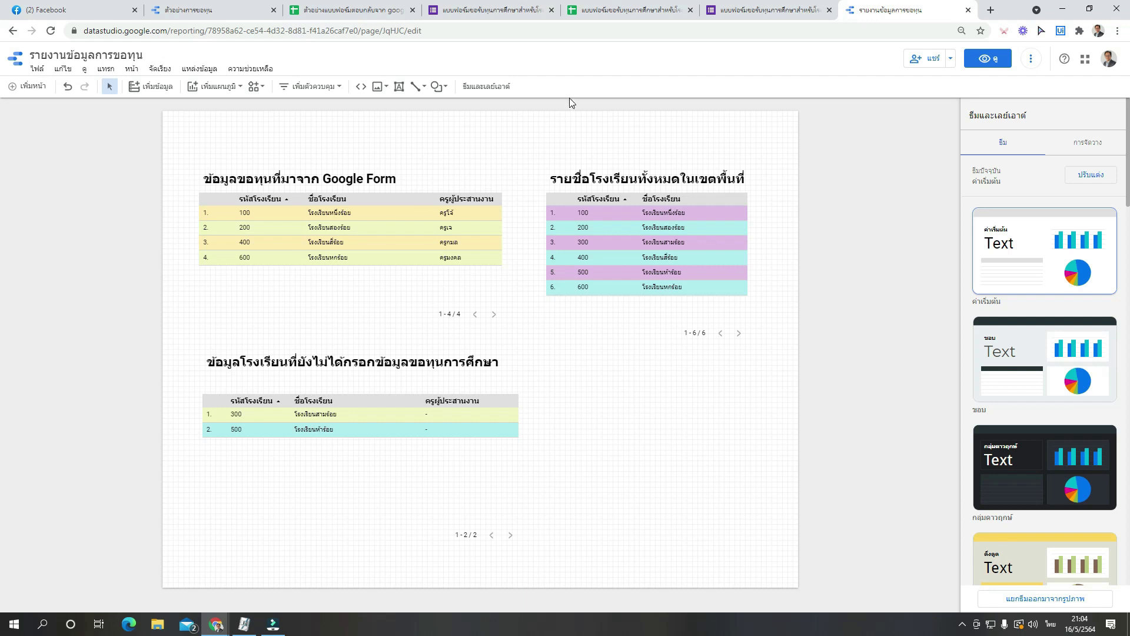
Switch to the scholarship request form and enter school code 300 with the school name โรงเรียนสามร้อย.
left_click(768, 16)
left_click(482, 148)
type("300")
left_click(458, 227)
key("grave")
type("F")
key("BackSpace")
key("grave")
type("โรง")
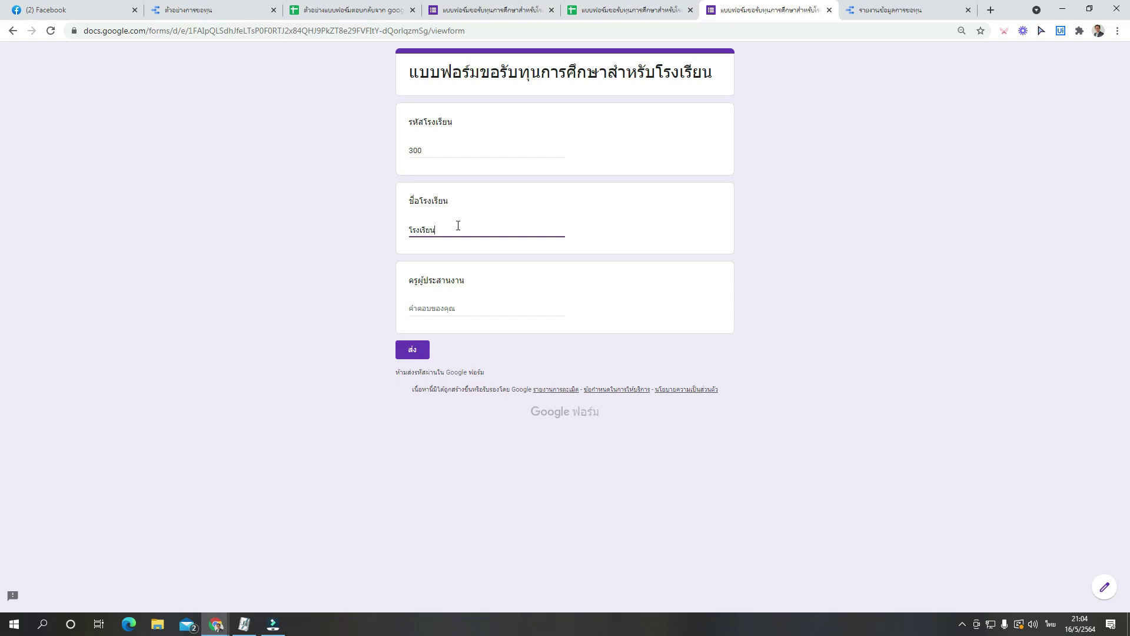
type("เรียน")
key("grave")
type("สามร้อย")
Fill in the coordinating teacher's name and submit the scholarship request form.
left_click(459, 310)
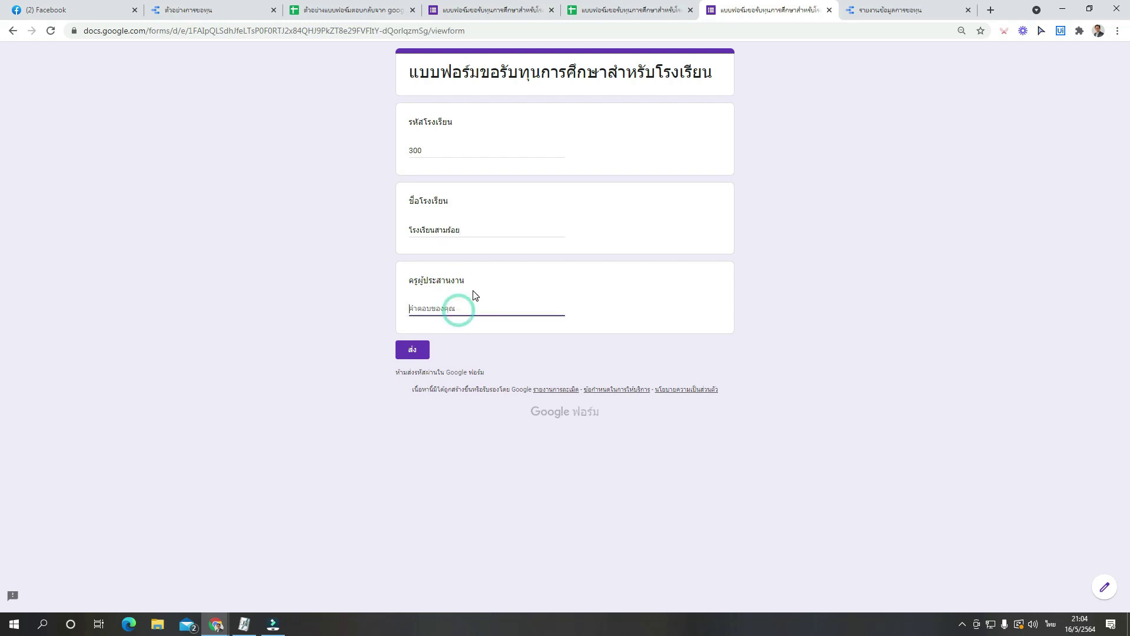
type("ครูเอนดี้")
left_click(419, 354)
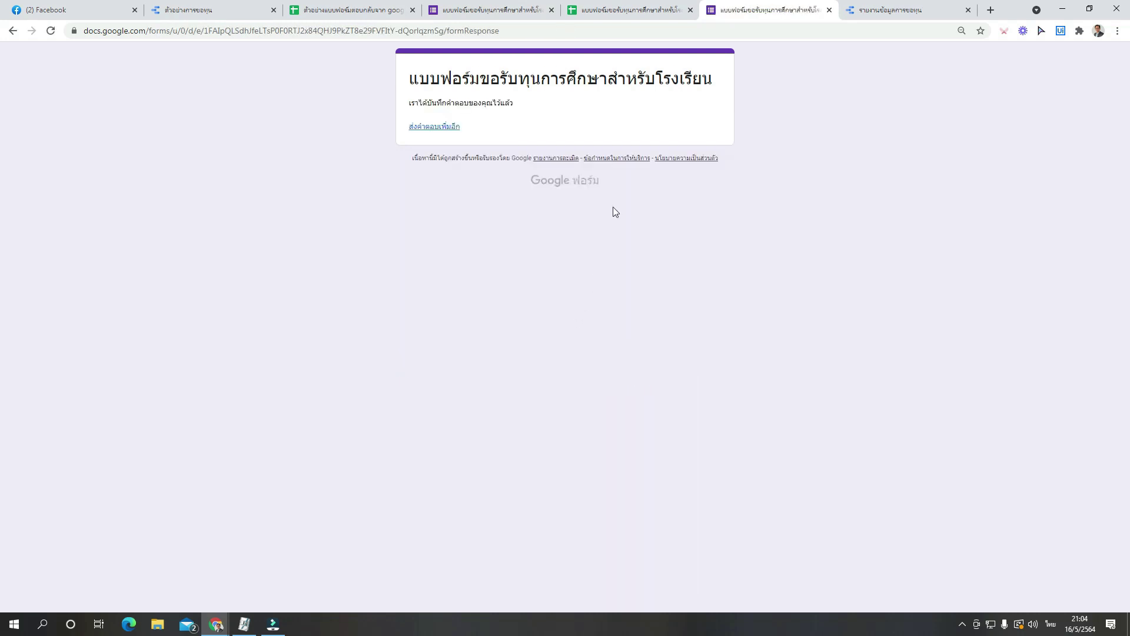
Return to the Data Studio report, show it in view mode and refresh its data.
left_click(888, 12)
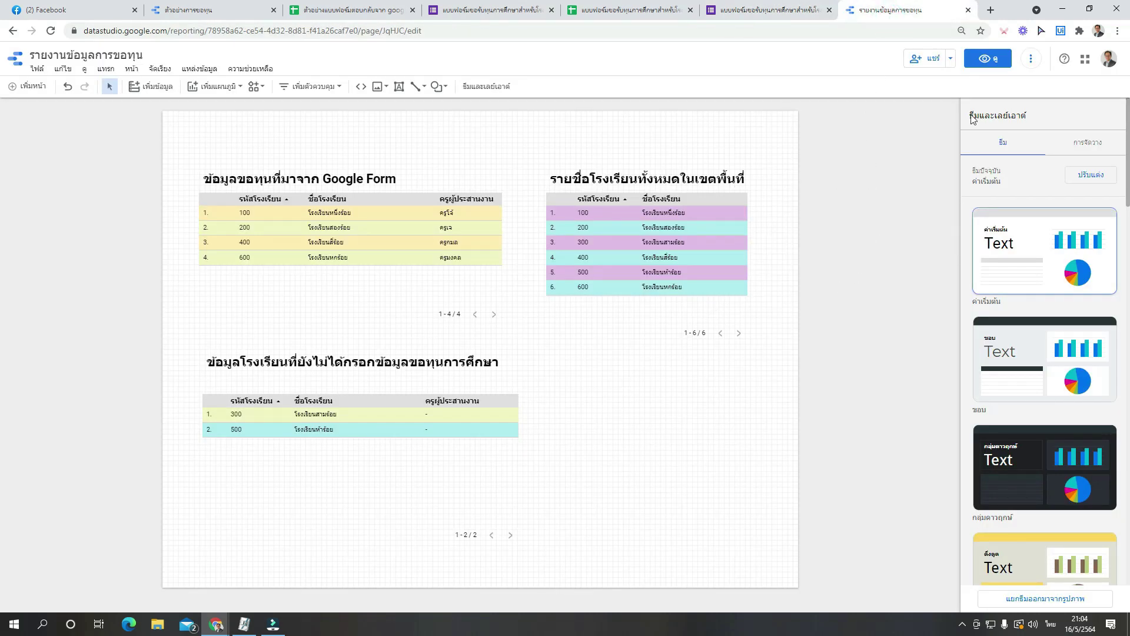
left_click(989, 60)
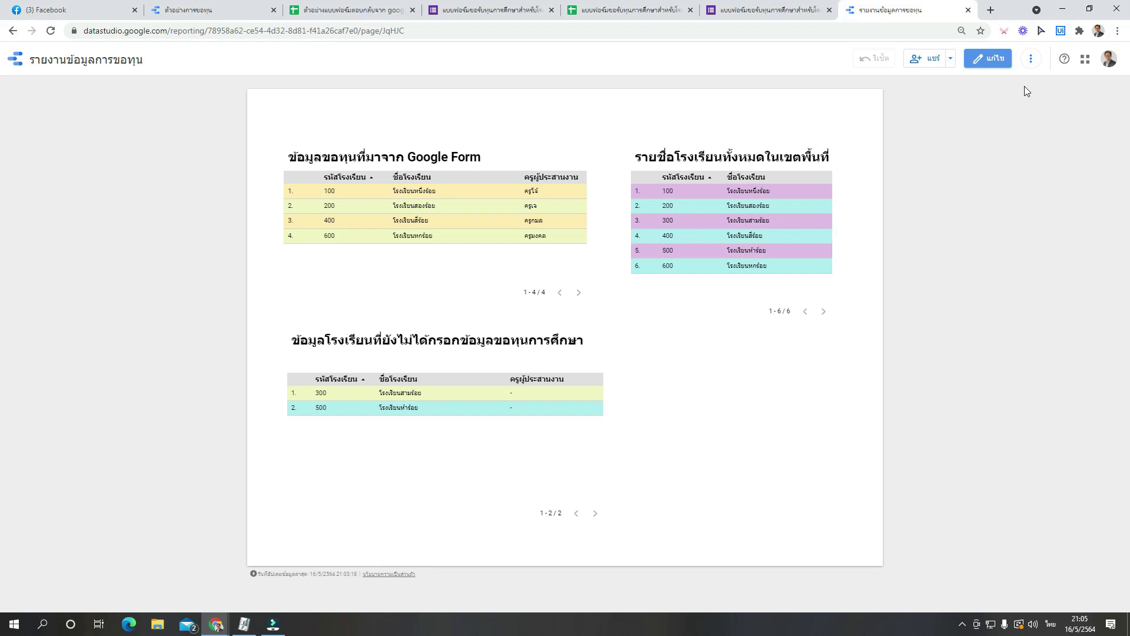
left_click(1030, 62)
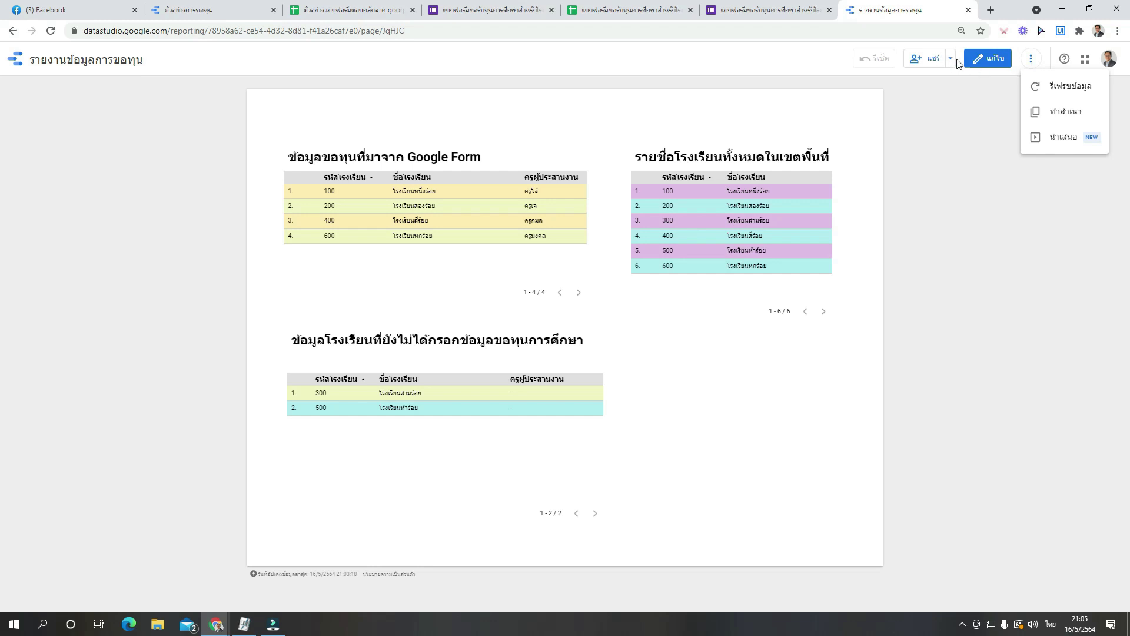
left_click(1068, 93)
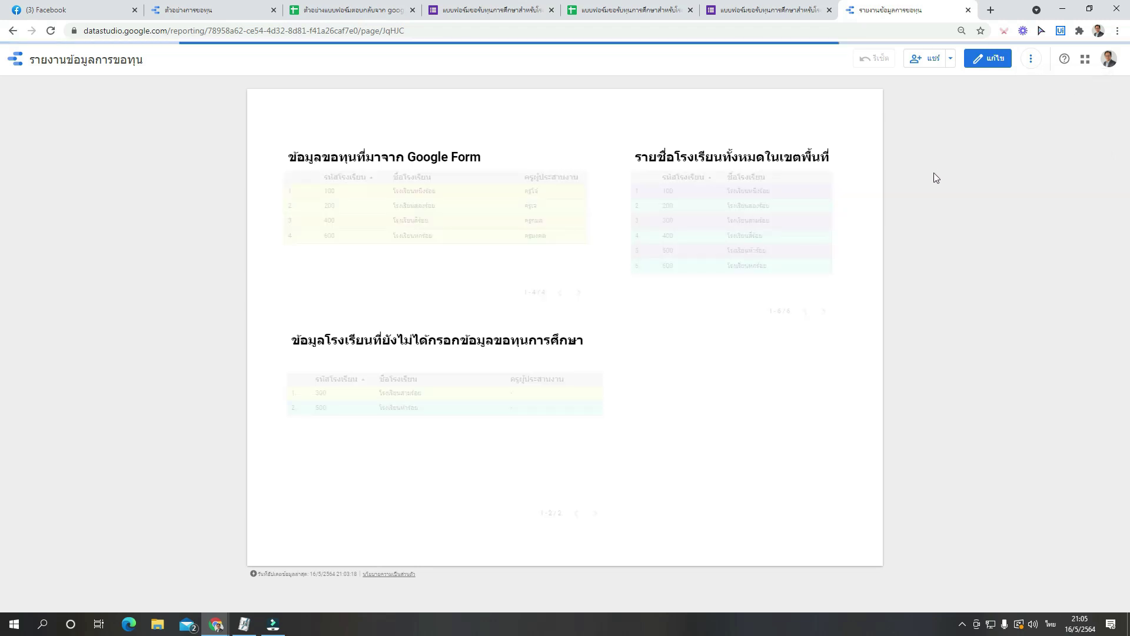